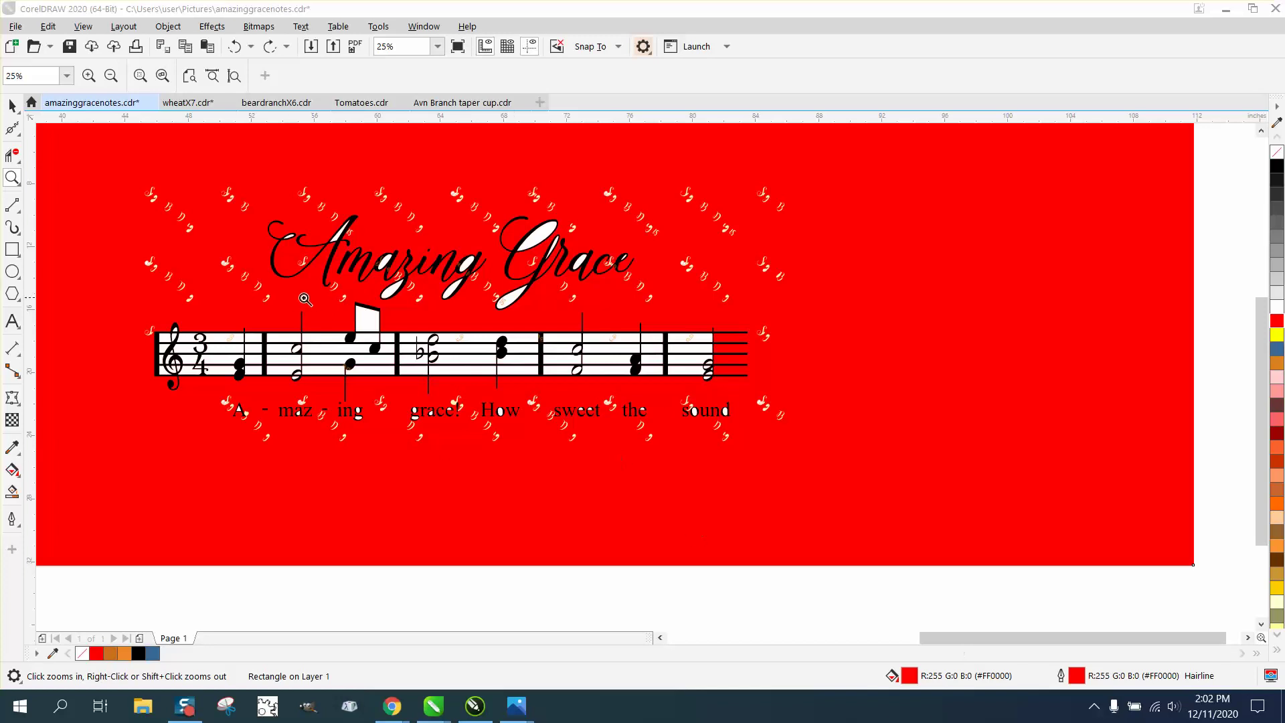
Step: Find all objects matching the uniform color fill query and delete these white shapes from the lettering and music staff
{"action": "left_click", "coordinate": [13, 178]}
{"action": "left_click_drag", "start_coordinate": [344, 257], "coordinate": [459, 318]}
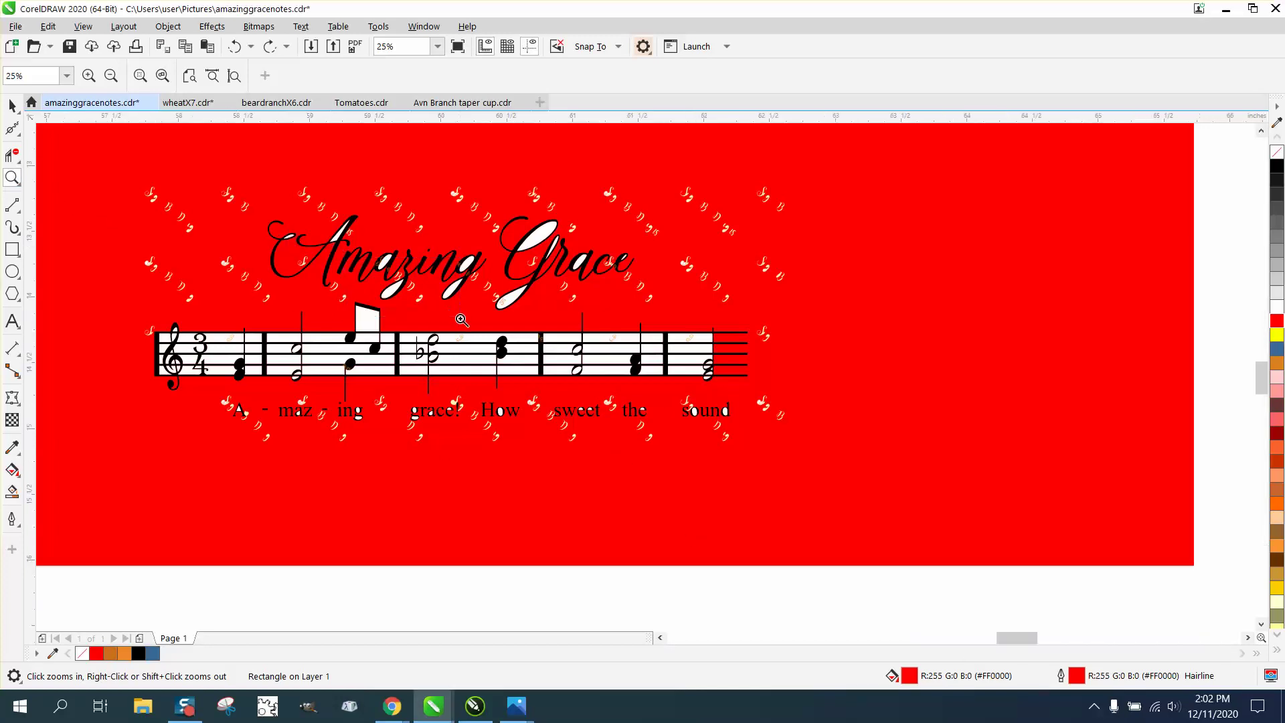
{"action": "left_click_drag", "start_coordinate": [434, 144], "coordinate": [587, 263]}
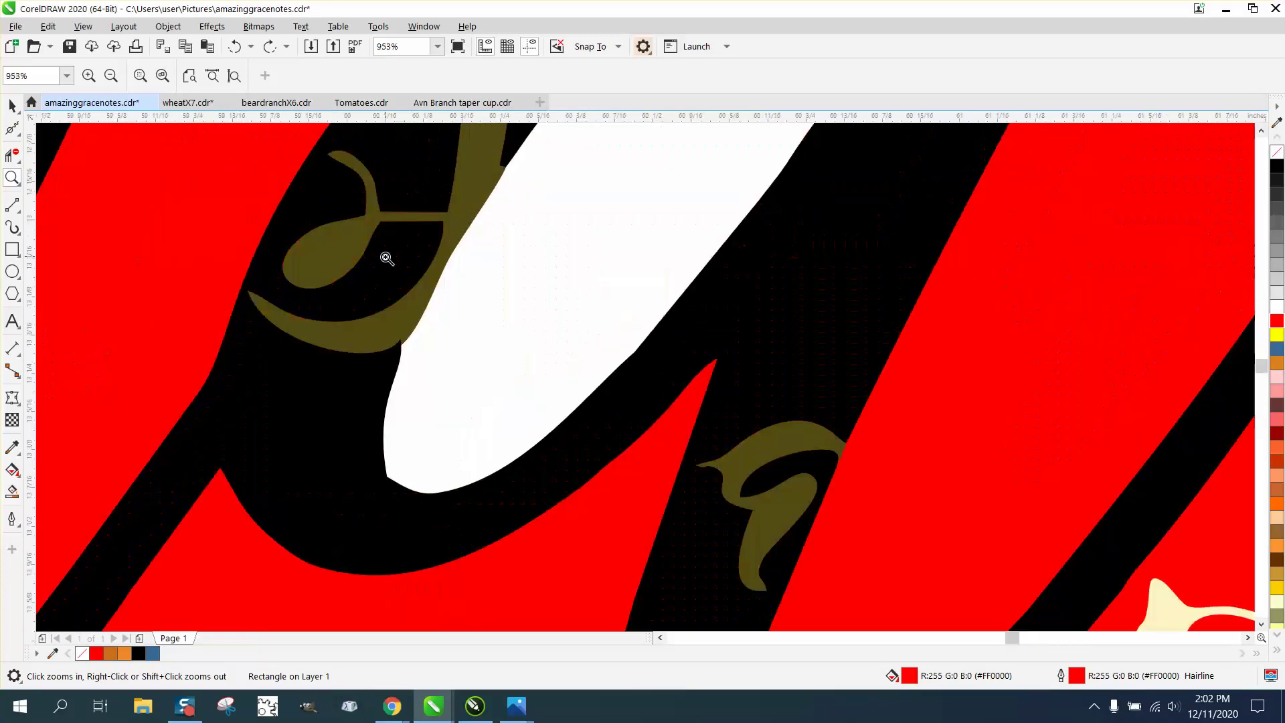
{"action": "scroll", "coordinate": [387, 258], "scroll_direction": "down", "scroll_amount": 2}
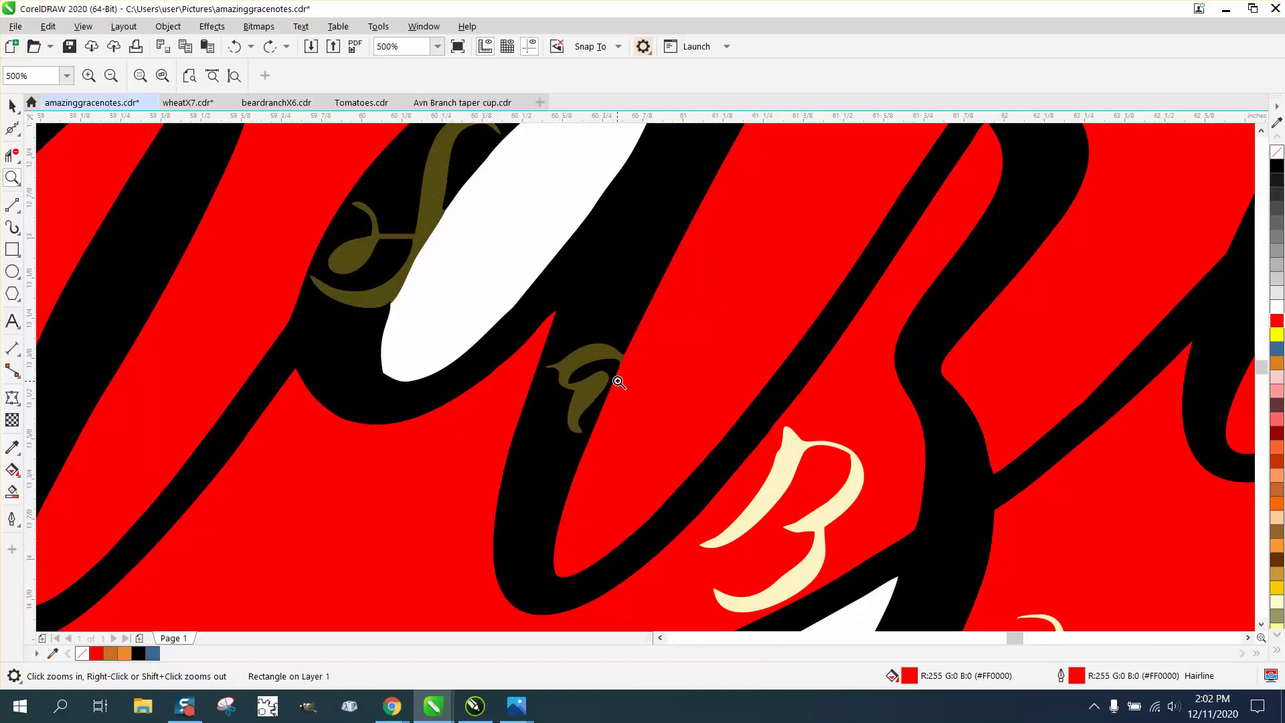
{"action": "scroll", "coordinate": [618, 382], "scroll_direction": "down", "scroll_amount": 3}
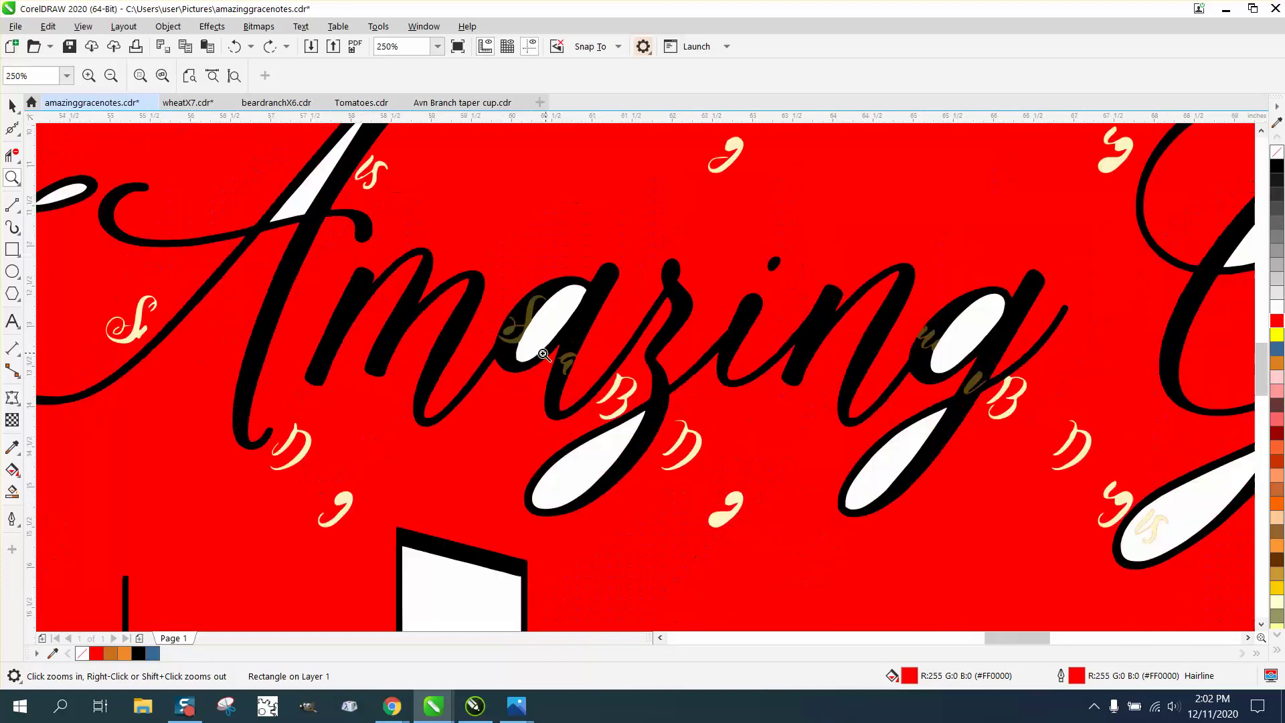
{"action": "scroll", "coordinate": [536, 348], "scroll_direction": "down", "scroll_amount": 2}
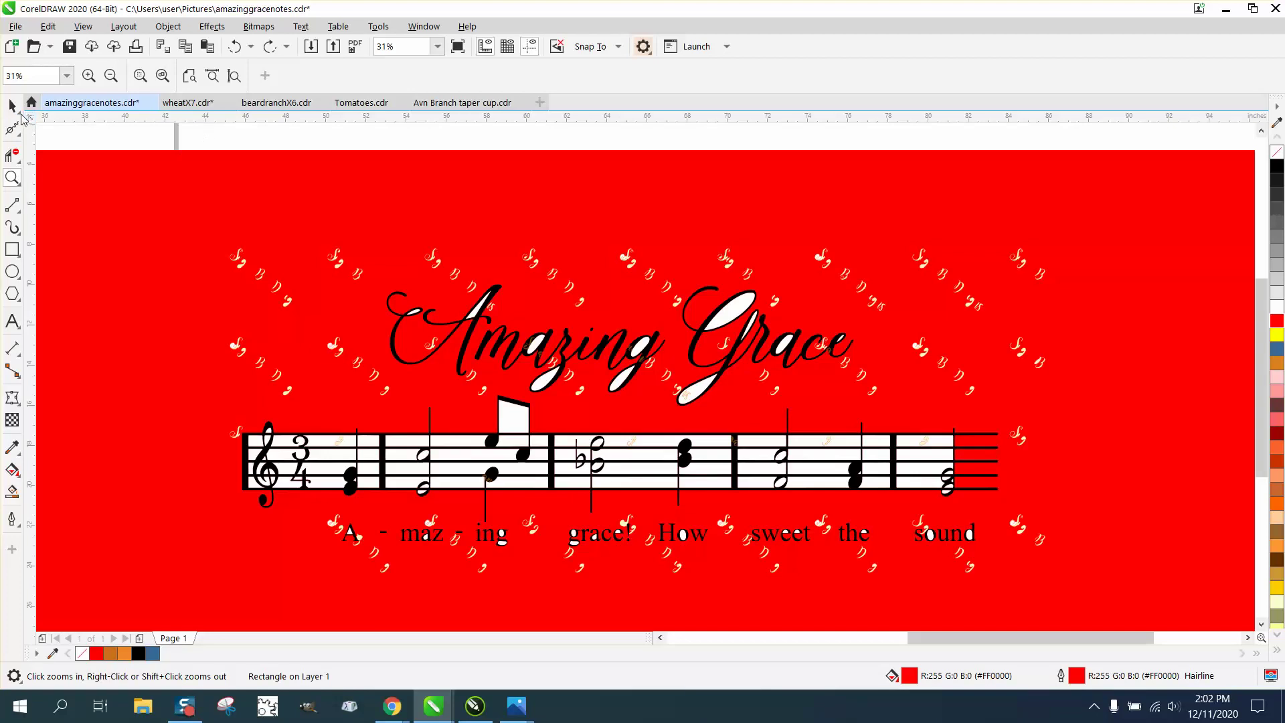
{"action": "key", "text": "space"}
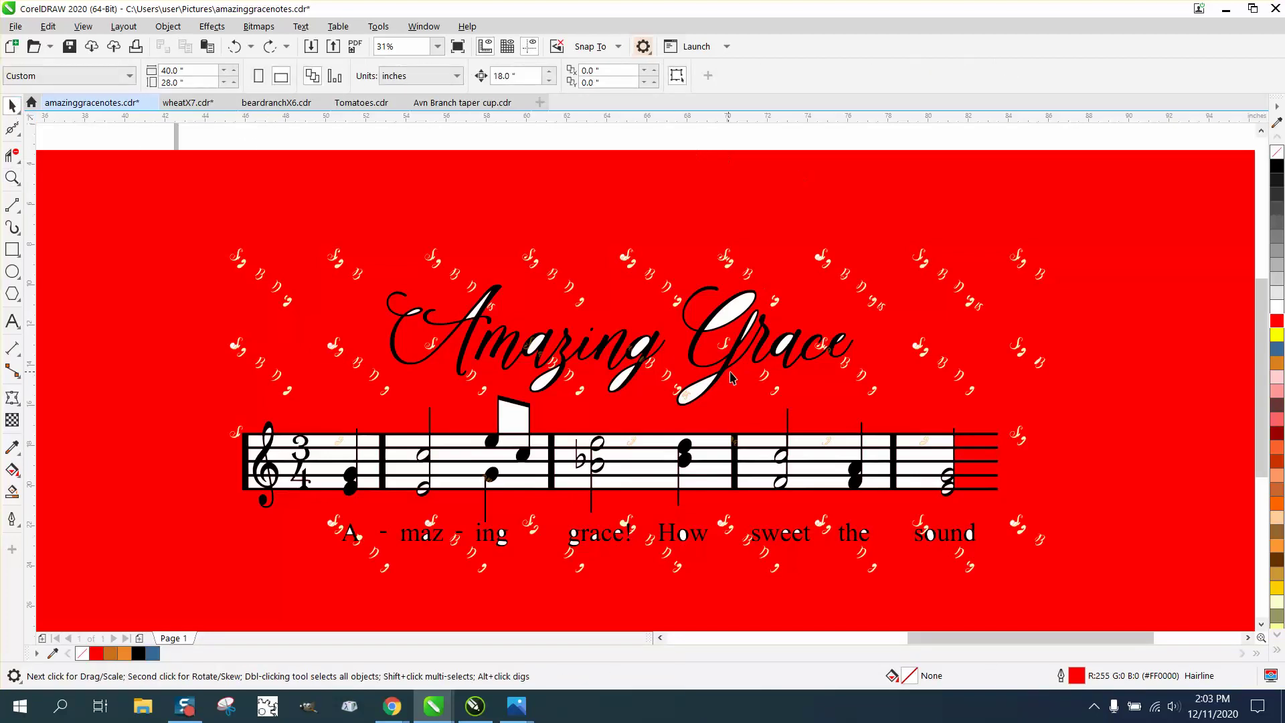
{"action": "left_click", "coordinate": [52, 28]}
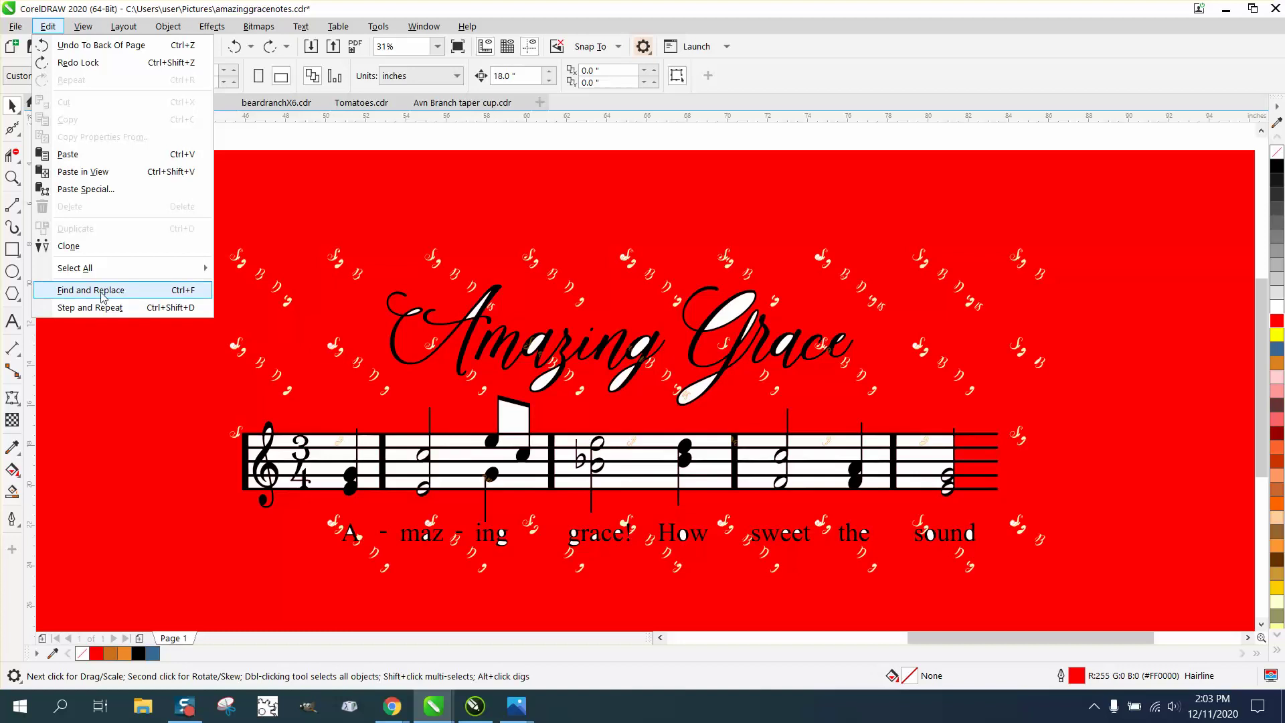
{"action": "left_click", "coordinate": [103, 297]}
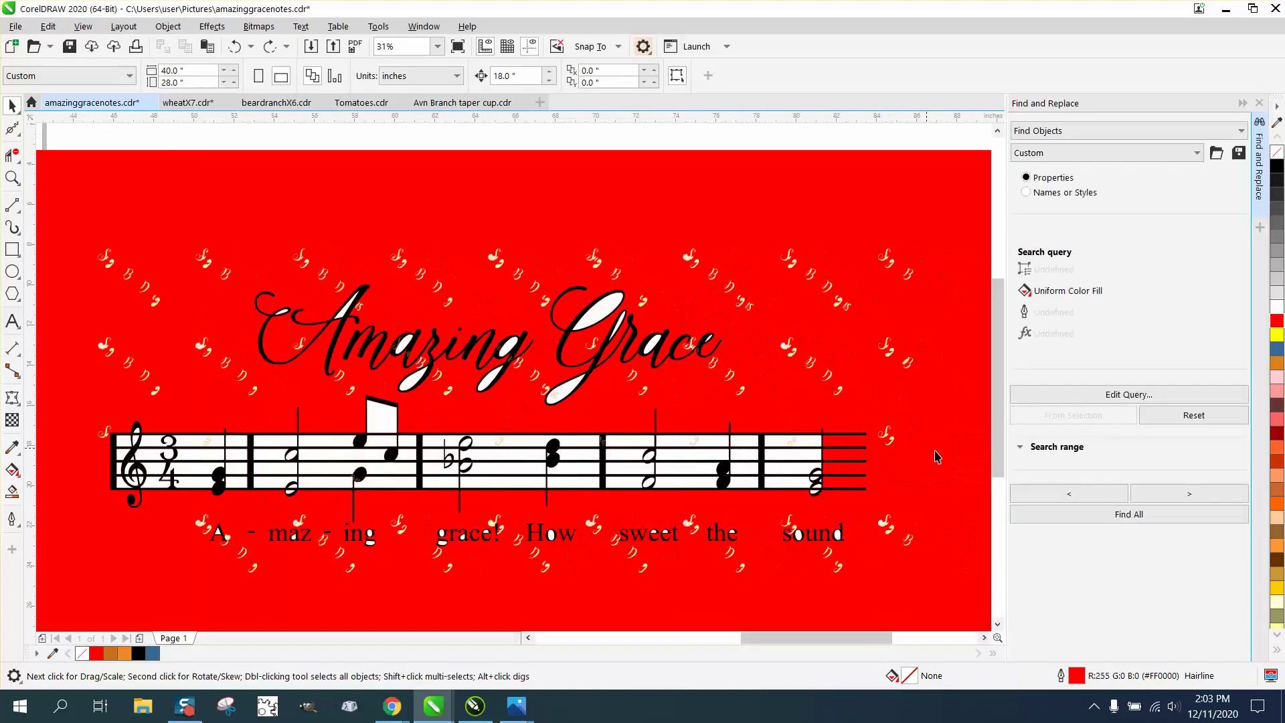
{"action": "left_click", "coordinate": [1119, 520]}
{"action": "key", "text": "Delete"}
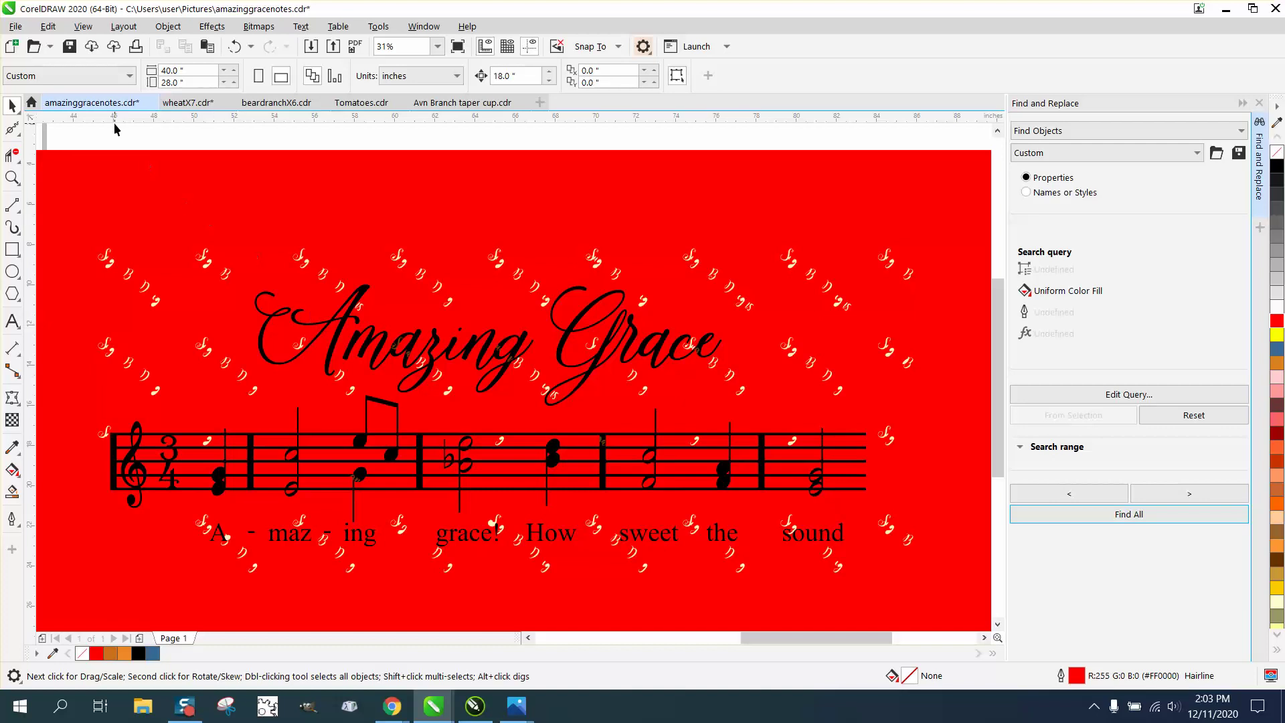
Step: Lock the large red background rectangle in place
{"action": "left_click", "coordinate": [65, 174]}
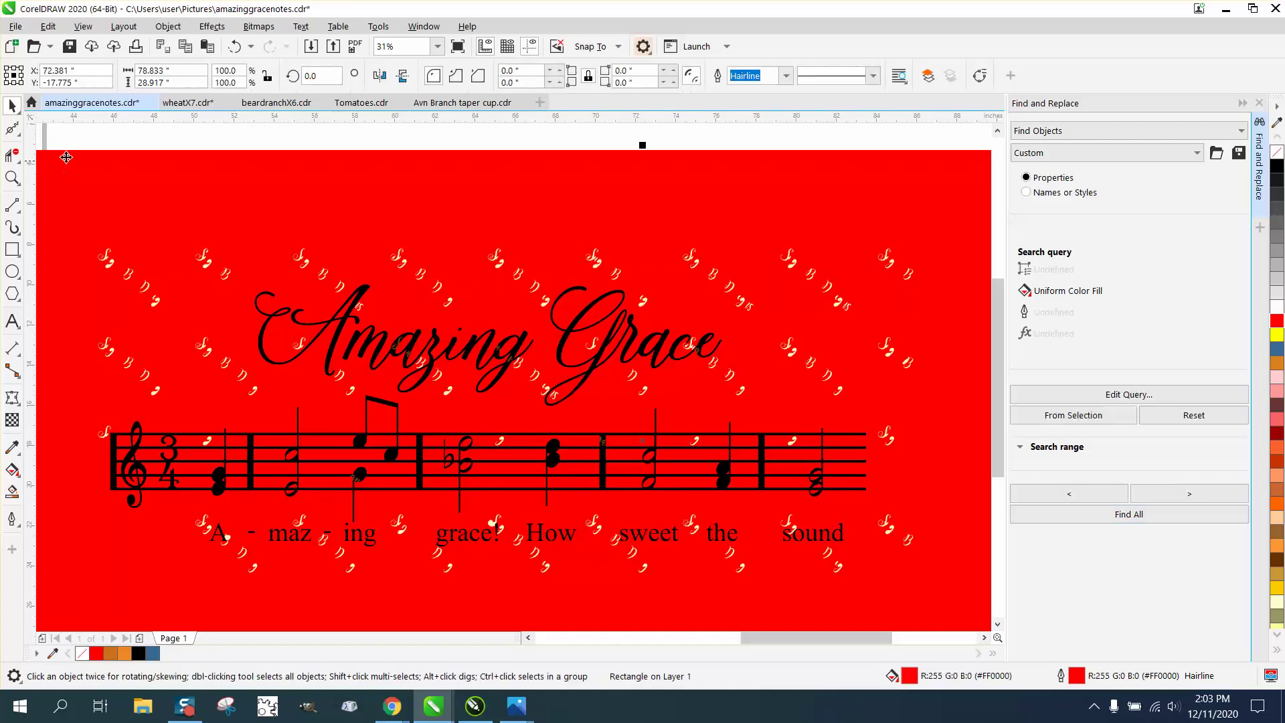
{"action": "left_click", "coordinate": [168, 27]}
{"action": "mouse_move", "coordinate": [199, 277]}
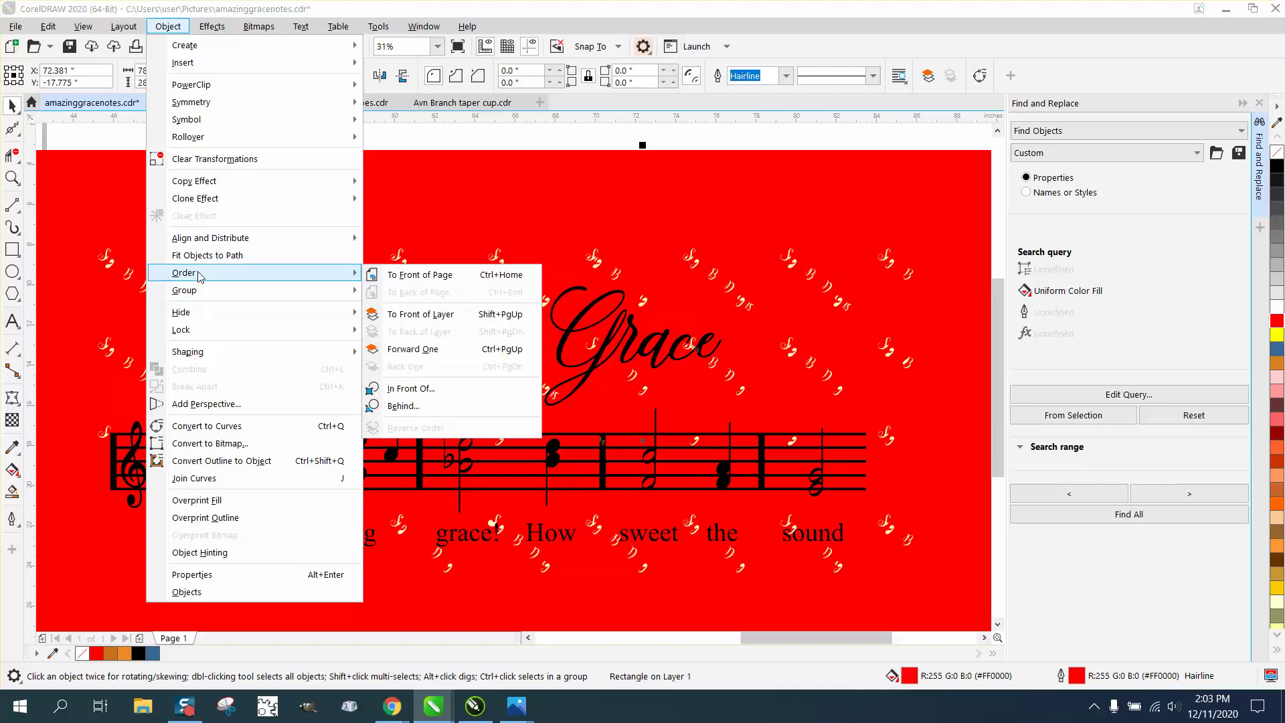
{"action": "mouse_move", "coordinate": [195, 329]}
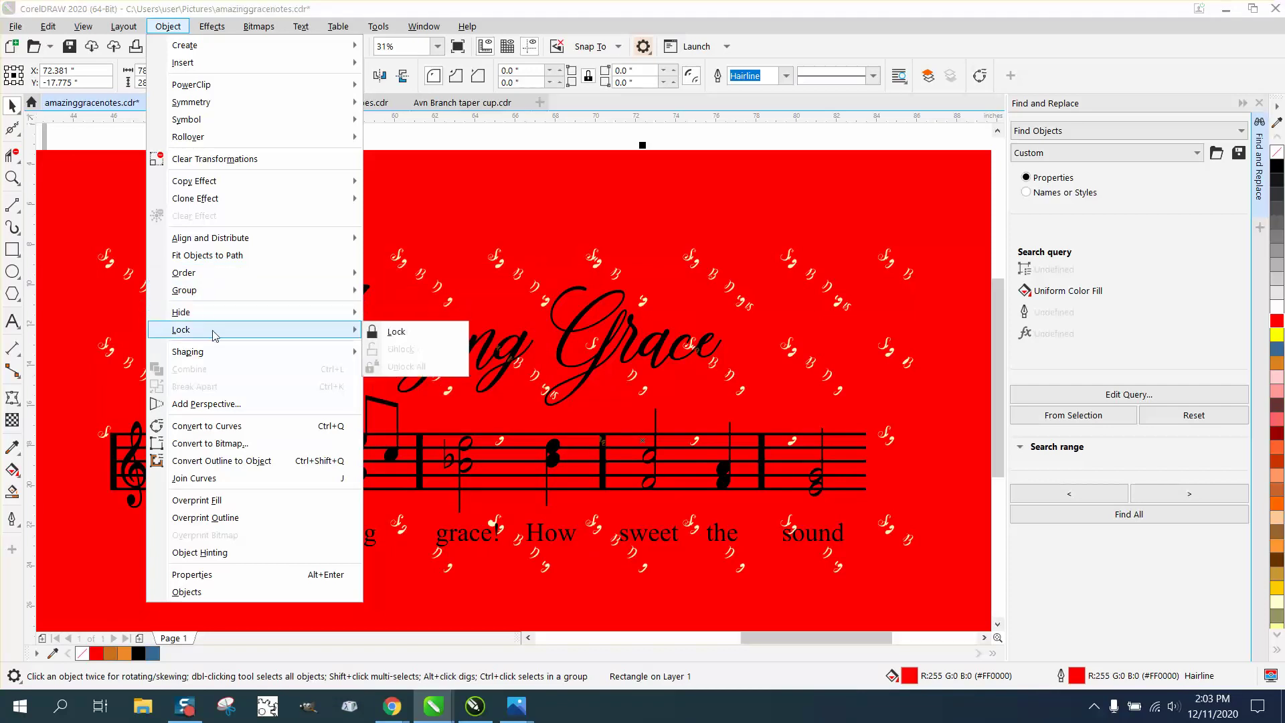
{"action": "left_click", "coordinate": [399, 335]}
Step: Select all the lettering, staff and small notes on the red background and fill them black
{"action": "left_click_drag", "start_coordinate": [76, 196], "coordinate": [964, 608]}
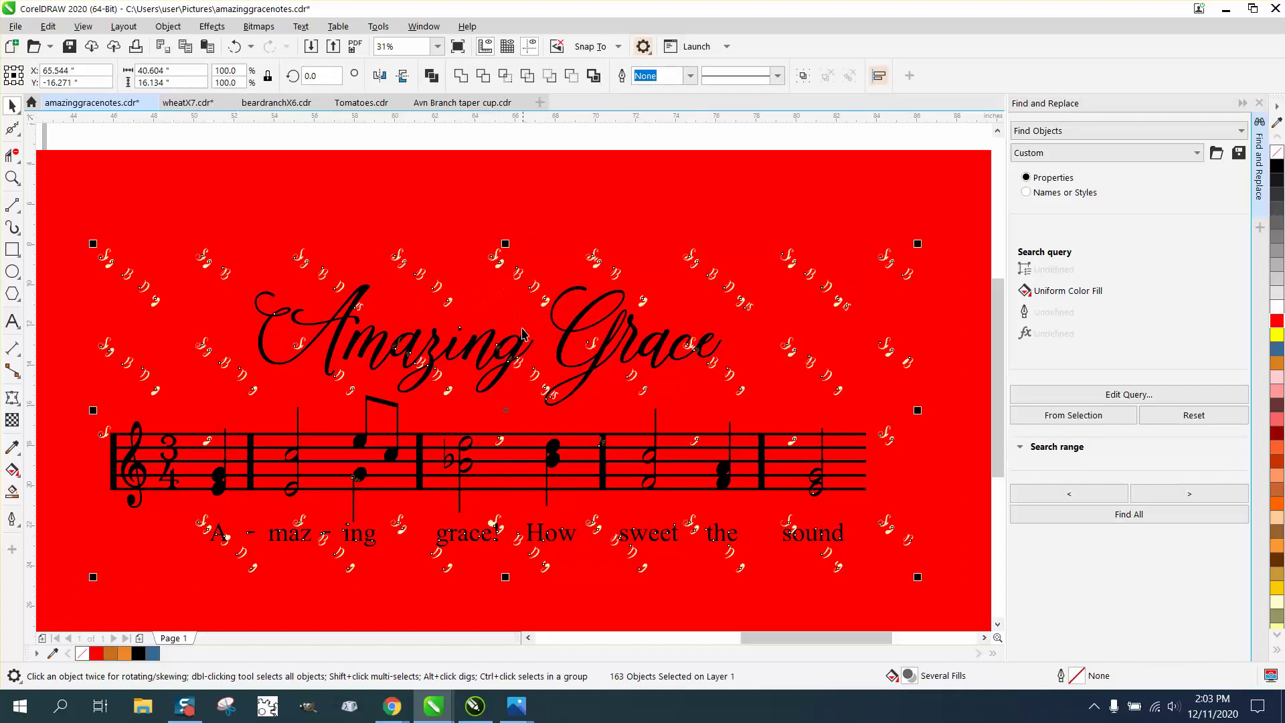
{"action": "left_click", "coordinate": [1259, 103]}
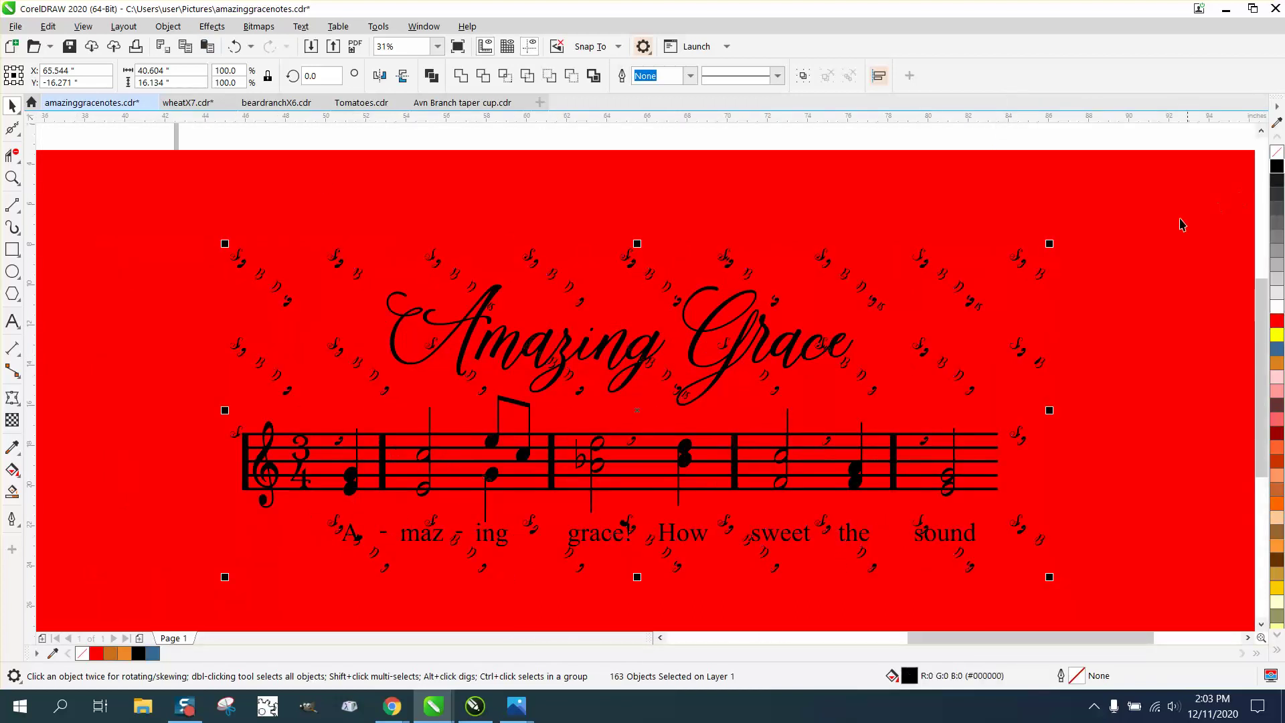
Step: Delete the small notes above "Amazing", above and over the "G", and the "B"-shaped note touching the final "g" of "Amazing"
{"action": "left_click", "coordinate": [12, 178]}
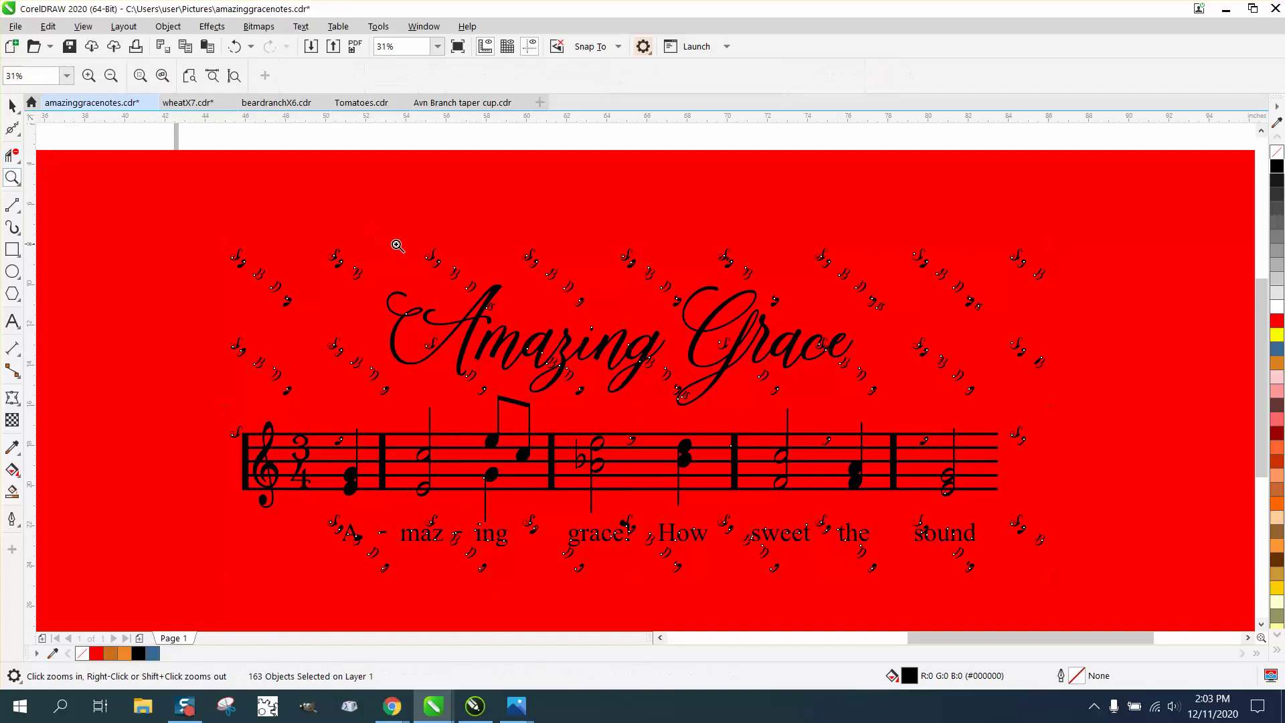
{"action": "left_click_drag", "start_coordinate": [395, 238], "coordinate": [1141, 441]}
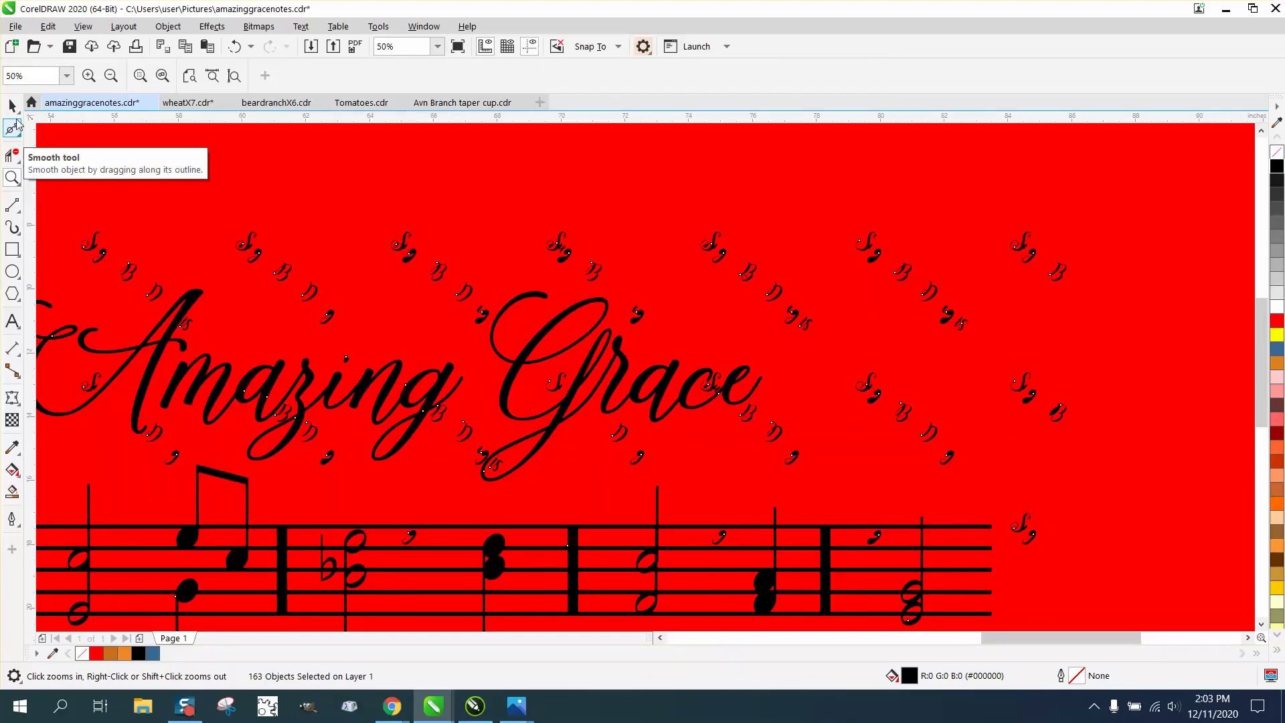
{"action": "left_click", "coordinate": [20, 117]}
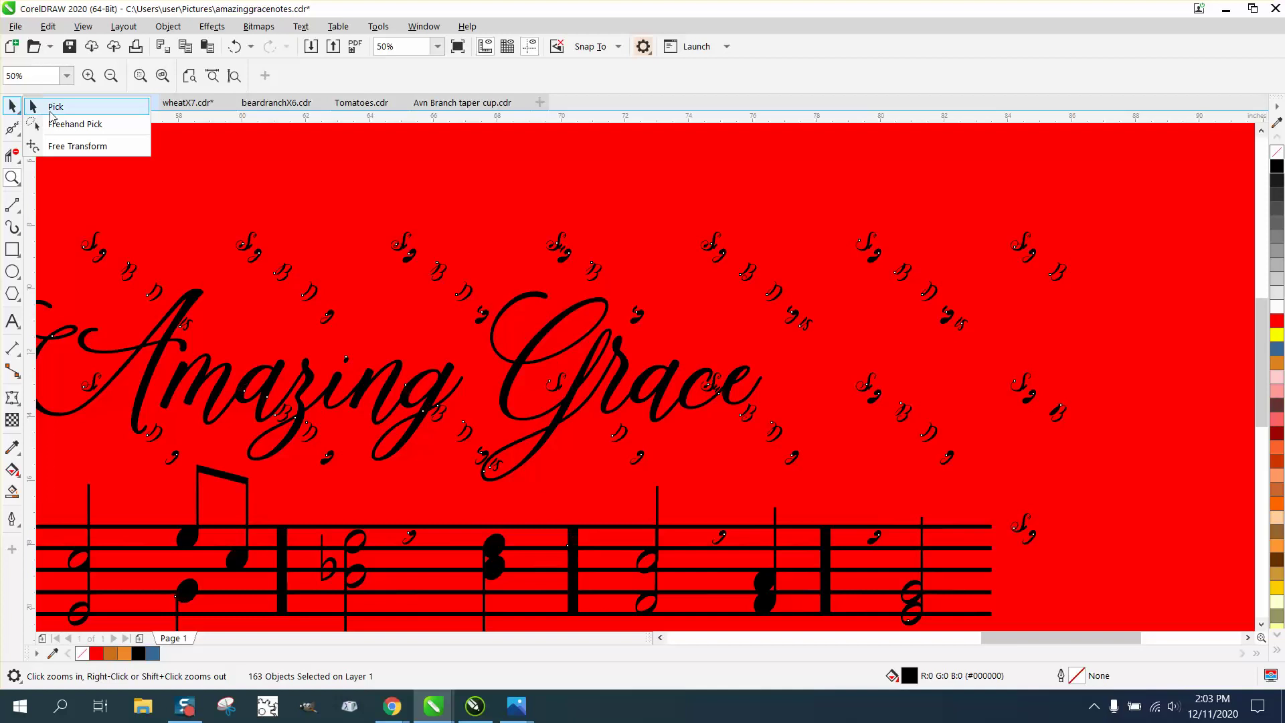
{"action": "left_click", "coordinate": [52, 115]}
{"action": "left_click_drag", "start_coordinate": [224, 213], "coordinate": [490, 341]}
{"action": "key", "text": "Delete"}
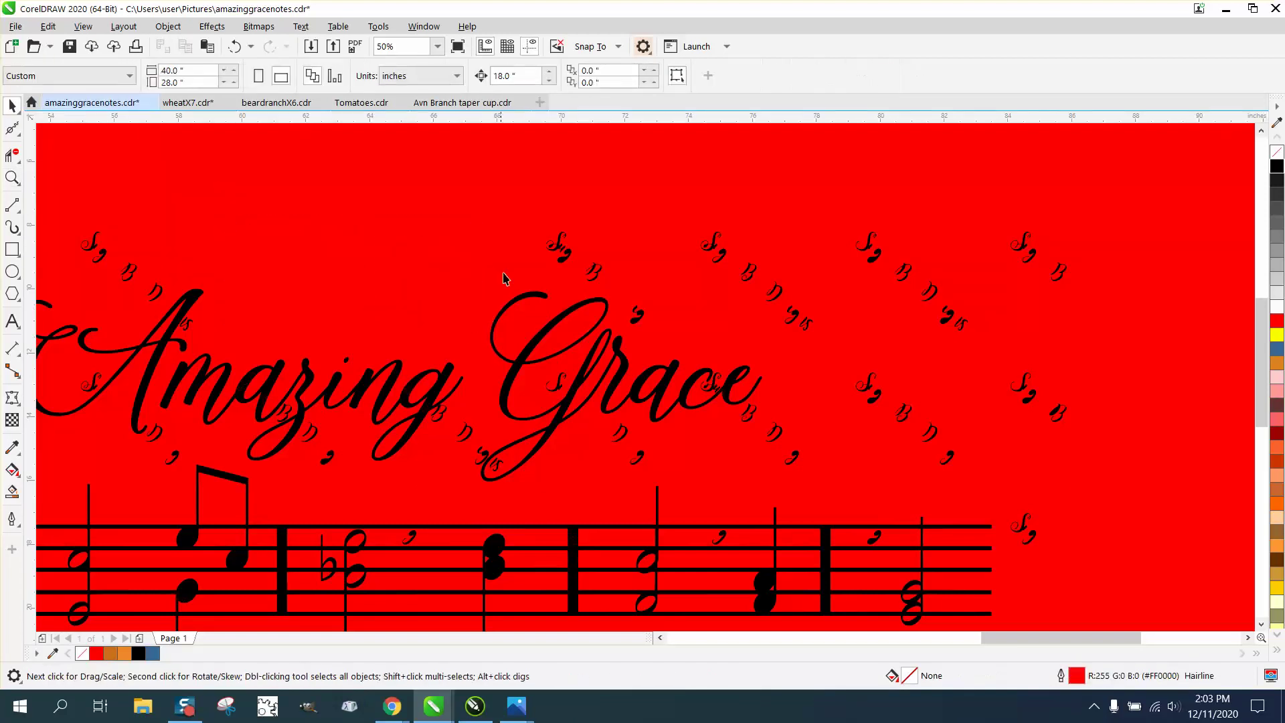
{"action": "left_click", "coordinate": [556, 259]}
{"action": "key", "text": "Delete"}
{"action": "left_click", "coordinate": [559, 385]}
{"action": "key", "text": "Delete"}
{"action": "left_click", "coordinate": [442, 418]}
{"action": "key", "text": "Delete"}
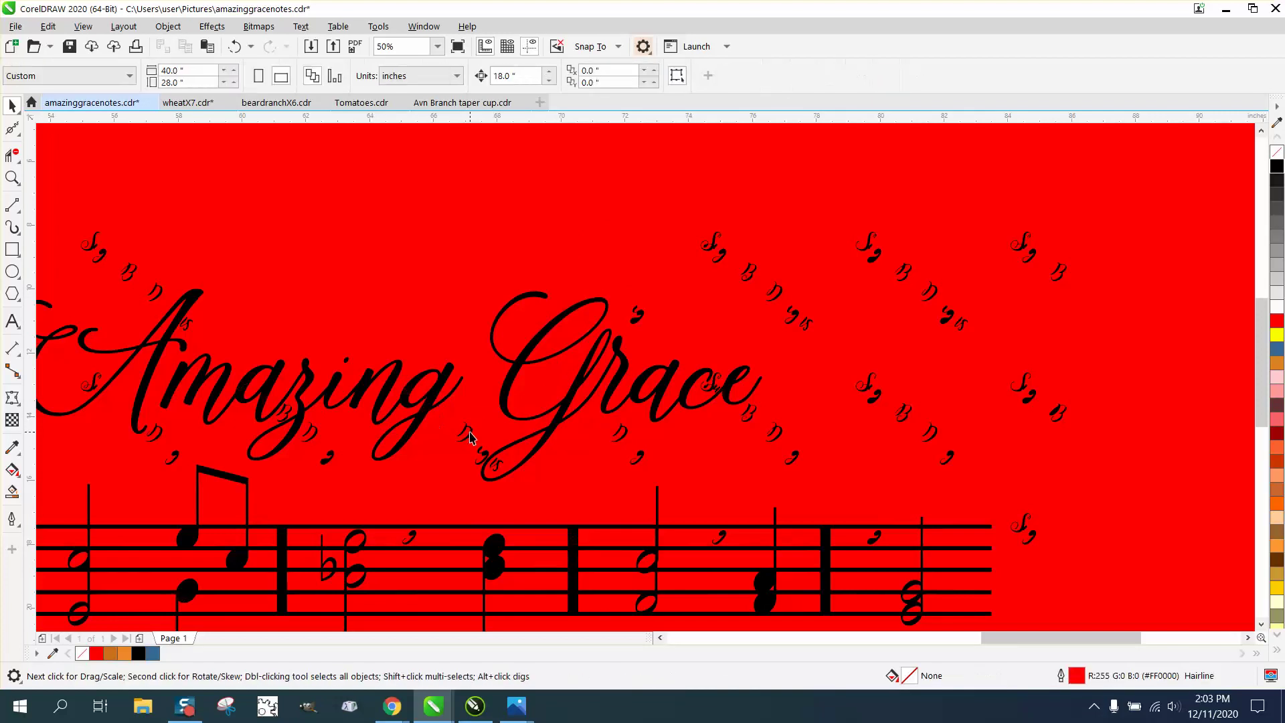
Step: Delete the small notes below the end of "Amazing" and below the start of "Grace"
{"action": "left_click", "coordinate": [467, 434]}
{"action": "key", "text": "Delete"}
{"action": "left_click", "coordinate": [482, 459]}
{"action": "key", "text": "Delete"}
{"action": "left_click", "coordinate": [496, 462]}
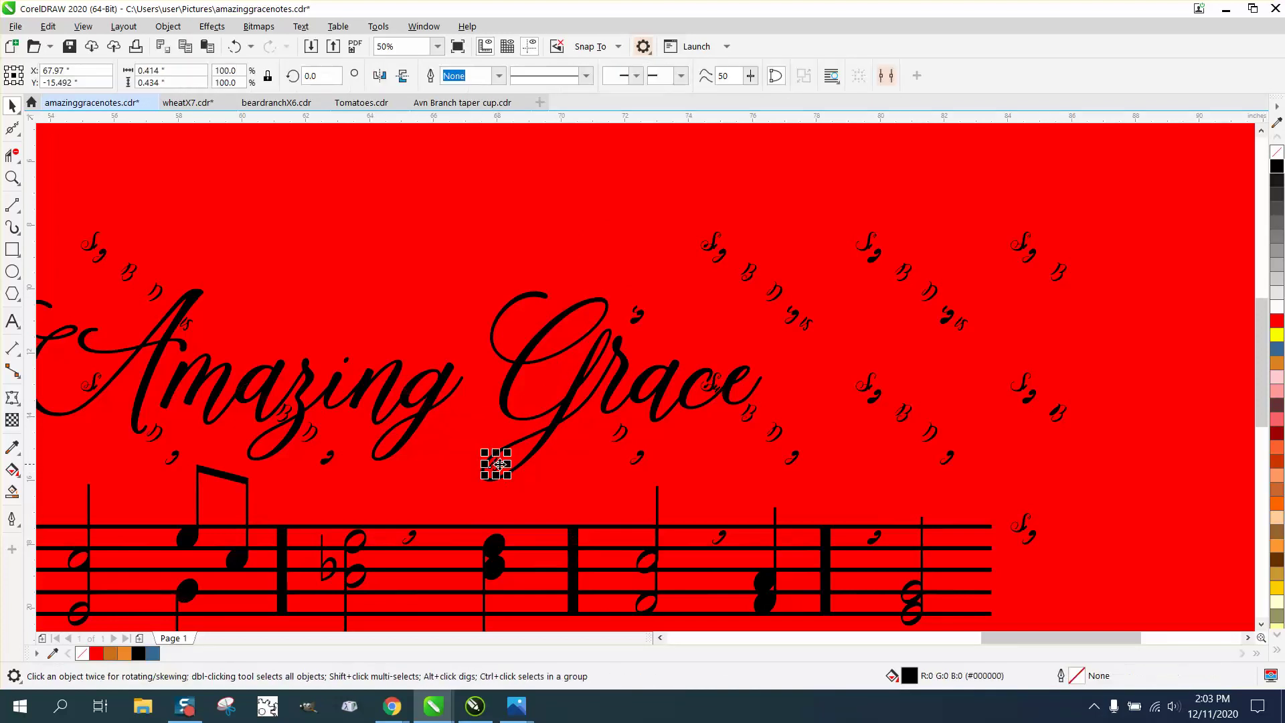
{"action": "key", "text": "Delete"}
{"action": "left_click", "coordinate": [617, 440]}
{"action": "key", "text": "Delete"}
{"action": "left_click", "coordinate": [636, 455]}
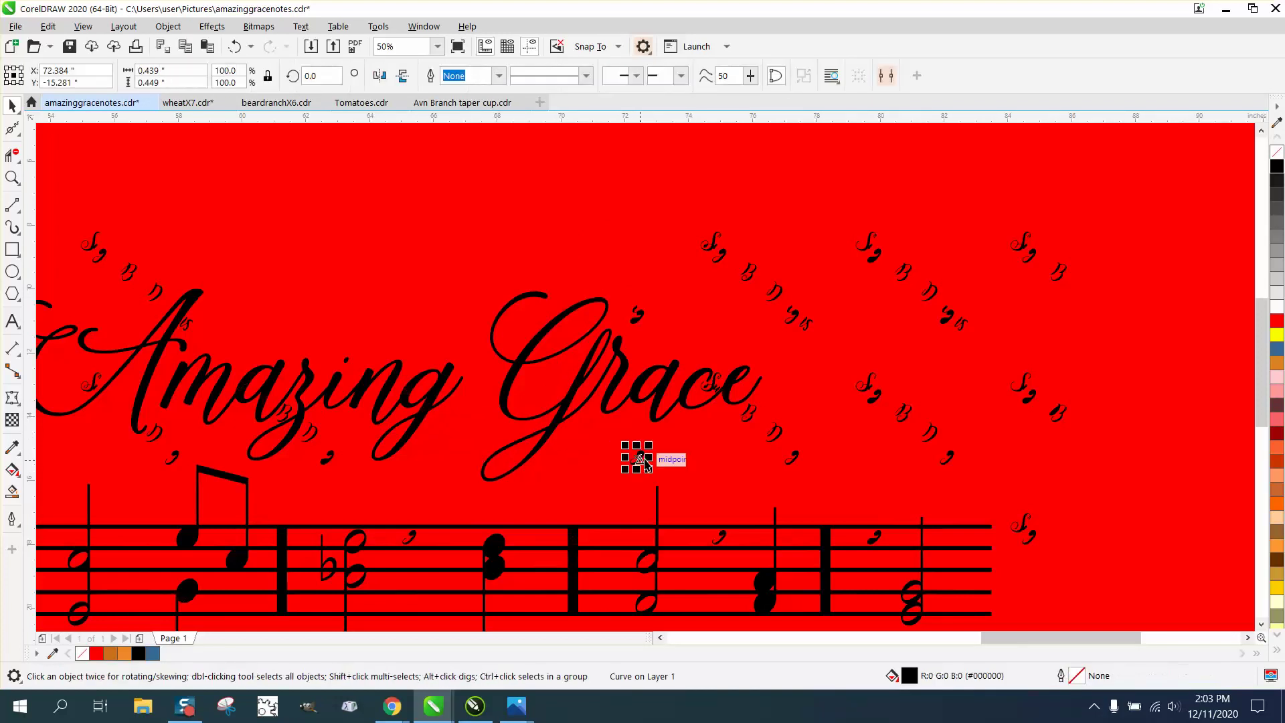
{"action": "key", "text": "Delete"}
Step: Delete the groups of small notes to the right of "Grace", including those just above and below the word's end
{"action": "left_click_drag", "start_coordinate": [738, 406], "coordinate": [845, 485]}
{"action": "key", "text": "Delete"}
{"action": "left_click_drag", "start_coordinate": [827, 366], "coordinate": [1034, 495]}
{"action": "key", "text": "Delete"}
{"action": "left_click_drag", "start_coordinate": [1021, 350], "coordinate": [1098, 442]}
{"action": "key", "text": "Delete"}
{"action": "left_click_drag", "start_coordinate": [1084, 201], "coordinate": [842, 352]}
{"action": "key", "text": "Delete"}
{"action": "left_click_drag", "start_coordinate": [655, 238], "coordinate": [880, 365]}
{"action": "key", "text": "Delete"}
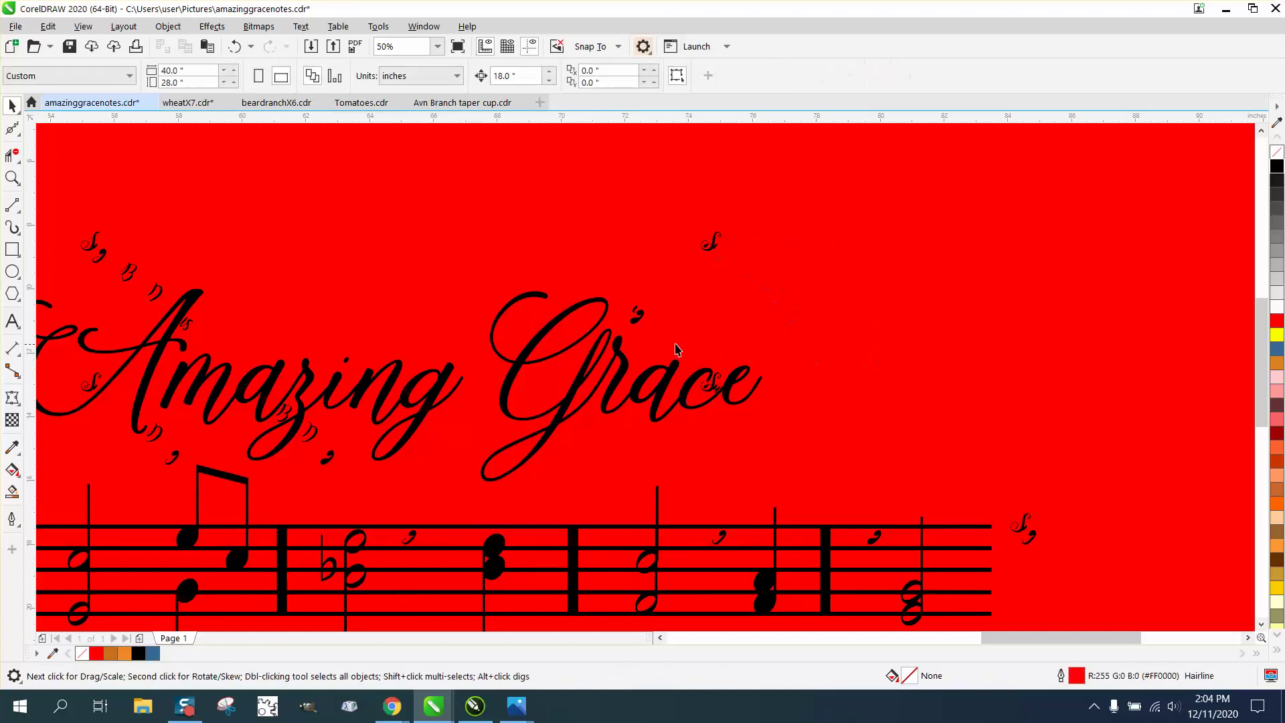
Step: Delete the remaining small notes above the "r", over the "c" and above the end of "Grace"
{"action": "left_click", "coordinate": [641, 322]}
{"action": "key", "text": "Delete"}
{"action": "left_click", "coordinate": [713, 388]}
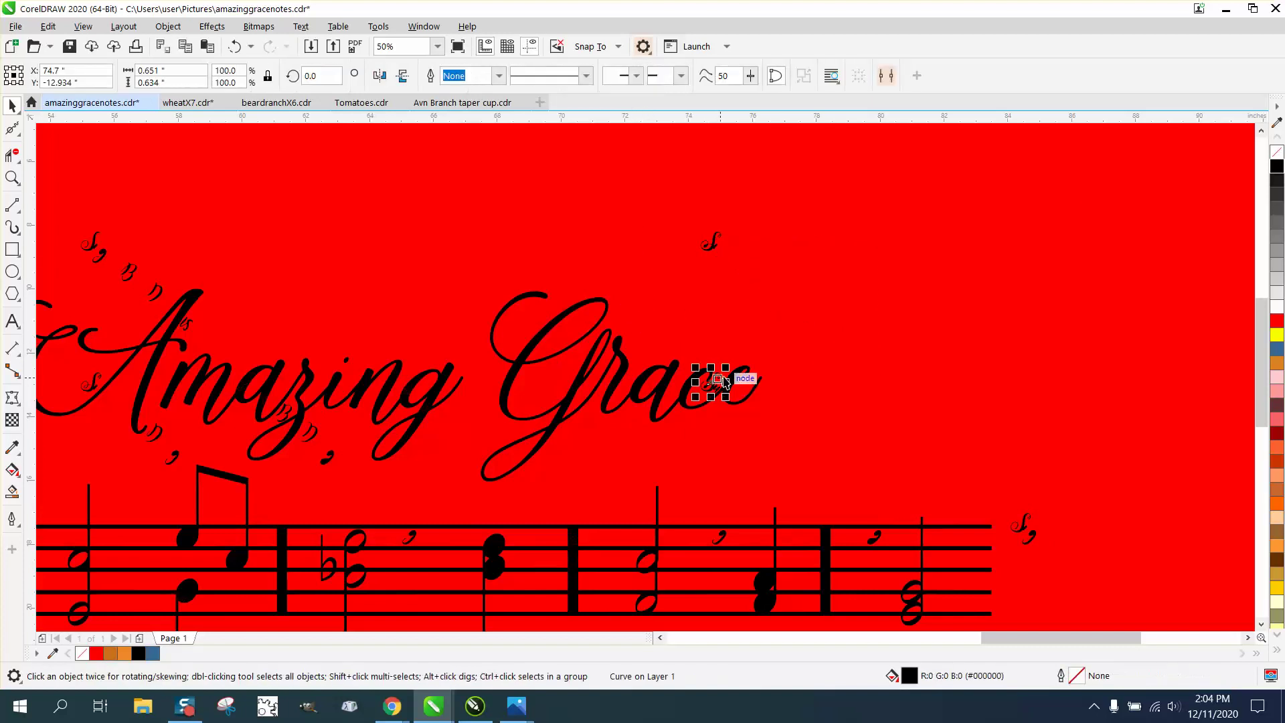
{"action": "key", "text": "Delete"}
{"action": "left_click", "coordinate": [715, 252]}
{"action": "key", "text": "Delete"}
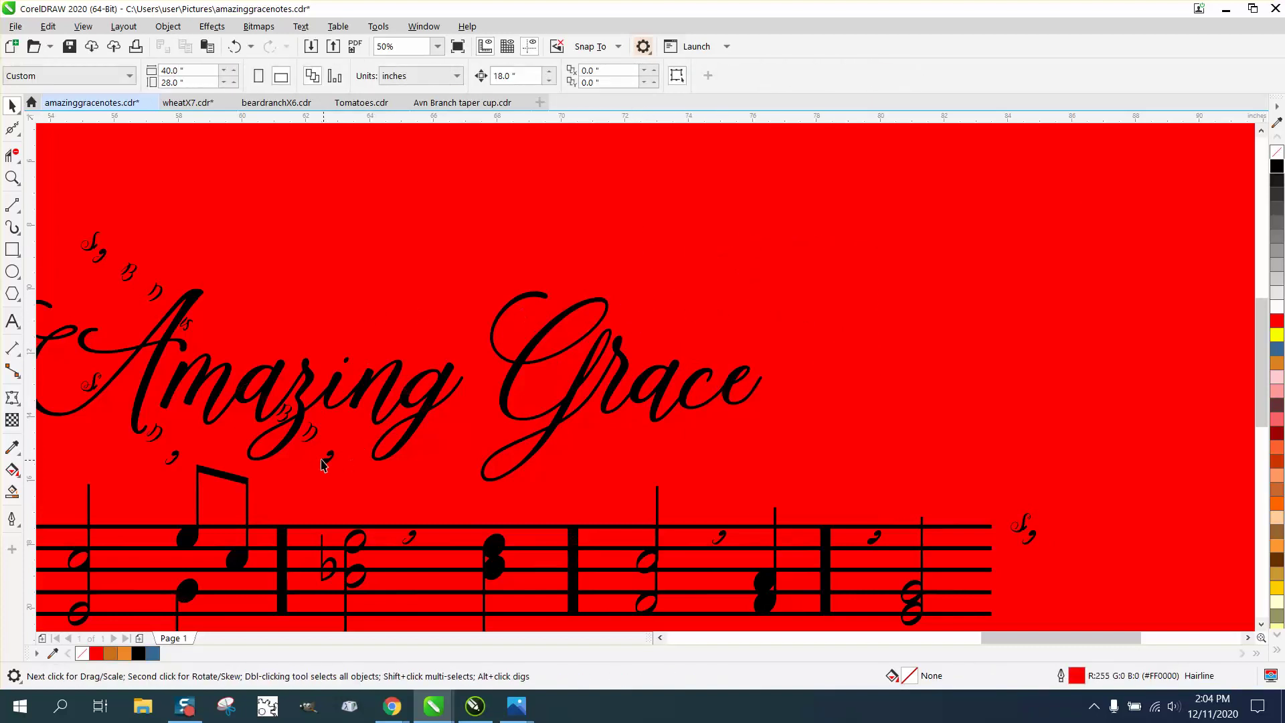
Step: Delete the small notes beneath and touching the lower part of "Amazing", from the "z" back to the "A"
{"action": "left_click", "coordinate": [331, 461]}
{"action": "key", "text": "Delete"}
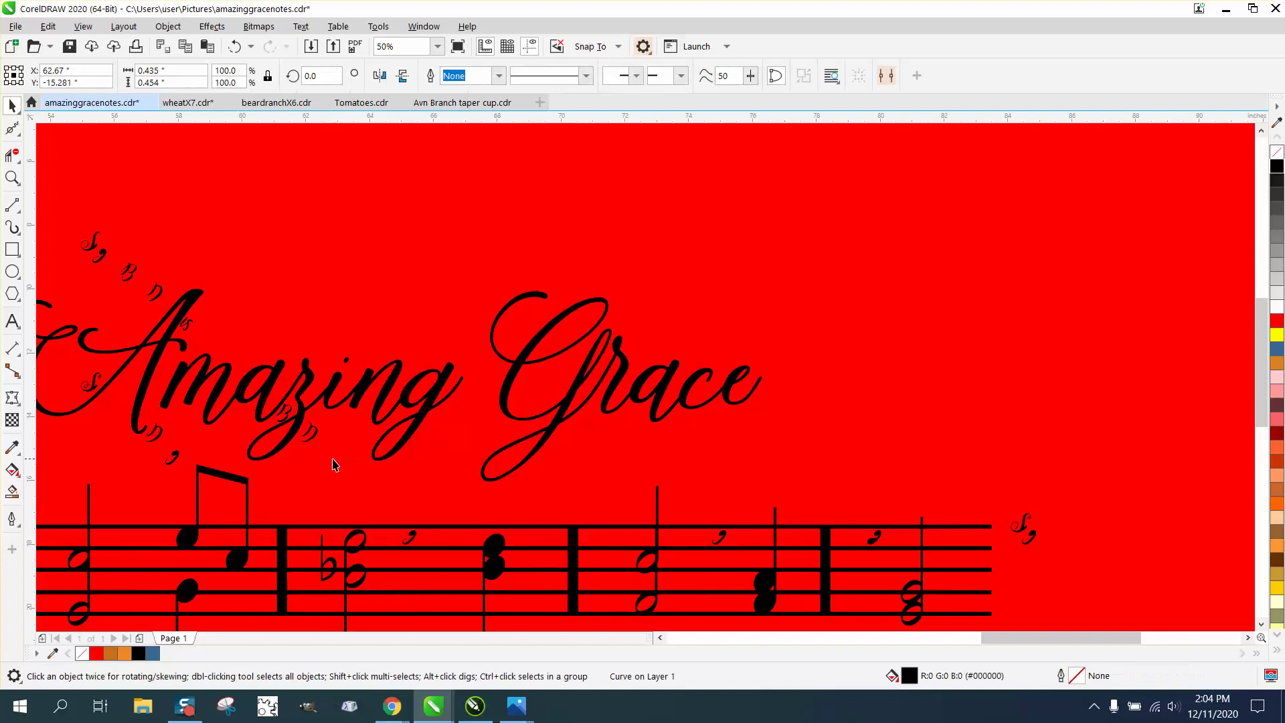
{"action": "left_click", "coordinate": [310, 441]}
{"action": "key", "text": "Delete"}
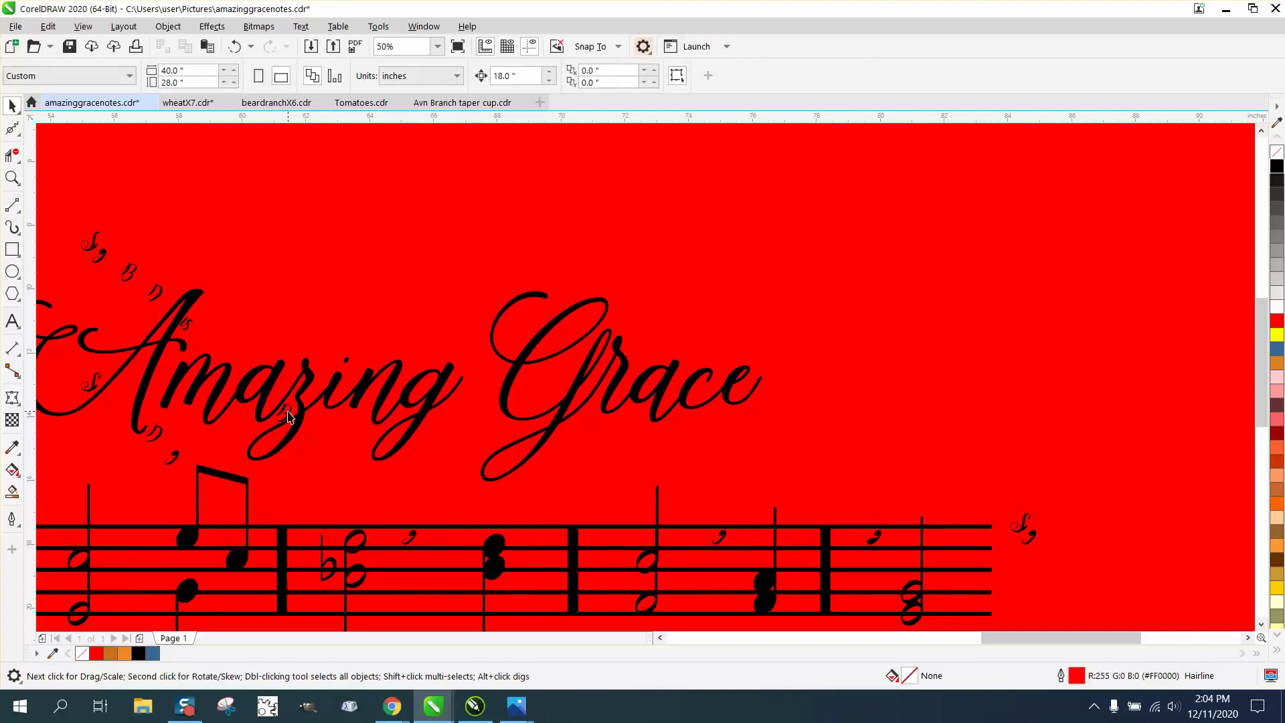
{"action": "left_click", "coordinate": [289, 413]}
{"action": "key", "text": "Delete"}
{"action": "left_click", "coordinate": [175, 457]}
{"action": "key", "text": "Delete"}
{"action": "left_click", "coordinate": [156, 434]}
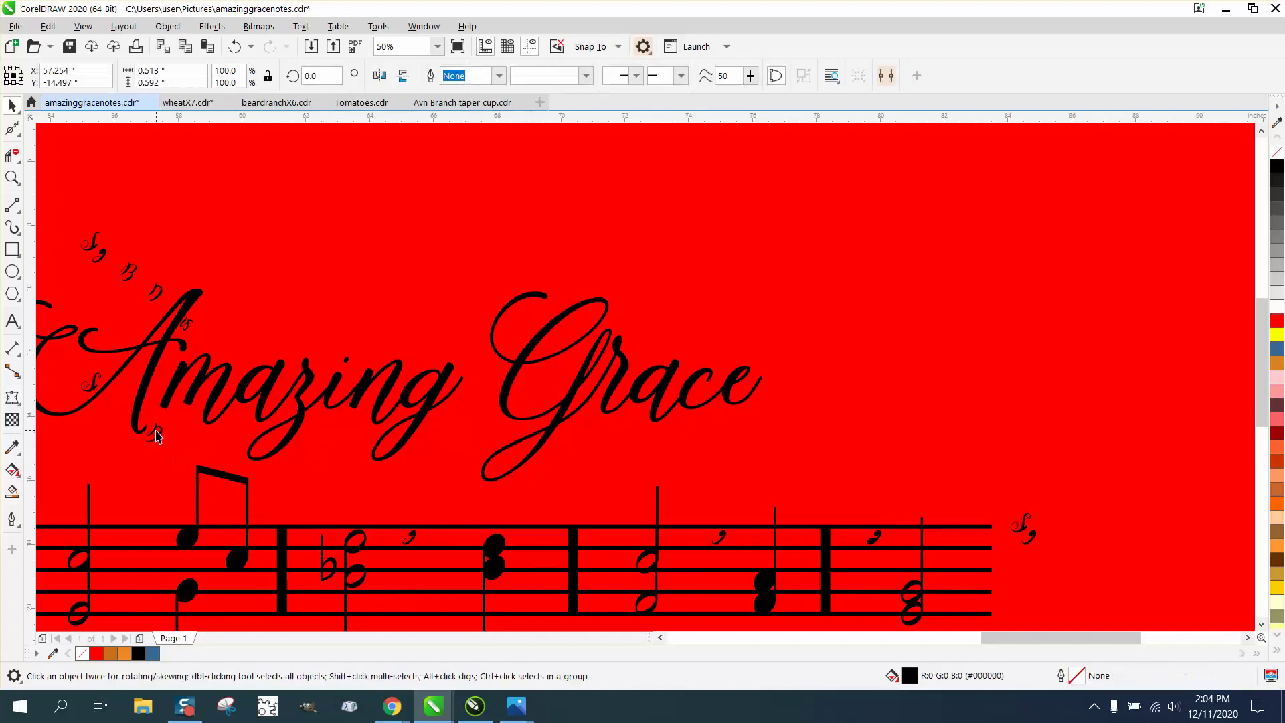
{"action": "key", "text": "Delete"}
Step: Delete the small notes touching the top of the "A" in "Amazing" and those rising to its upper left
{"action": "left_click", "coordinate": [186, 325]}
{"action": "key", "text": "Delete"}
{"action": "left_click", "coordinate": [156, 292]}
{"action": "key", "text": "Delete"}
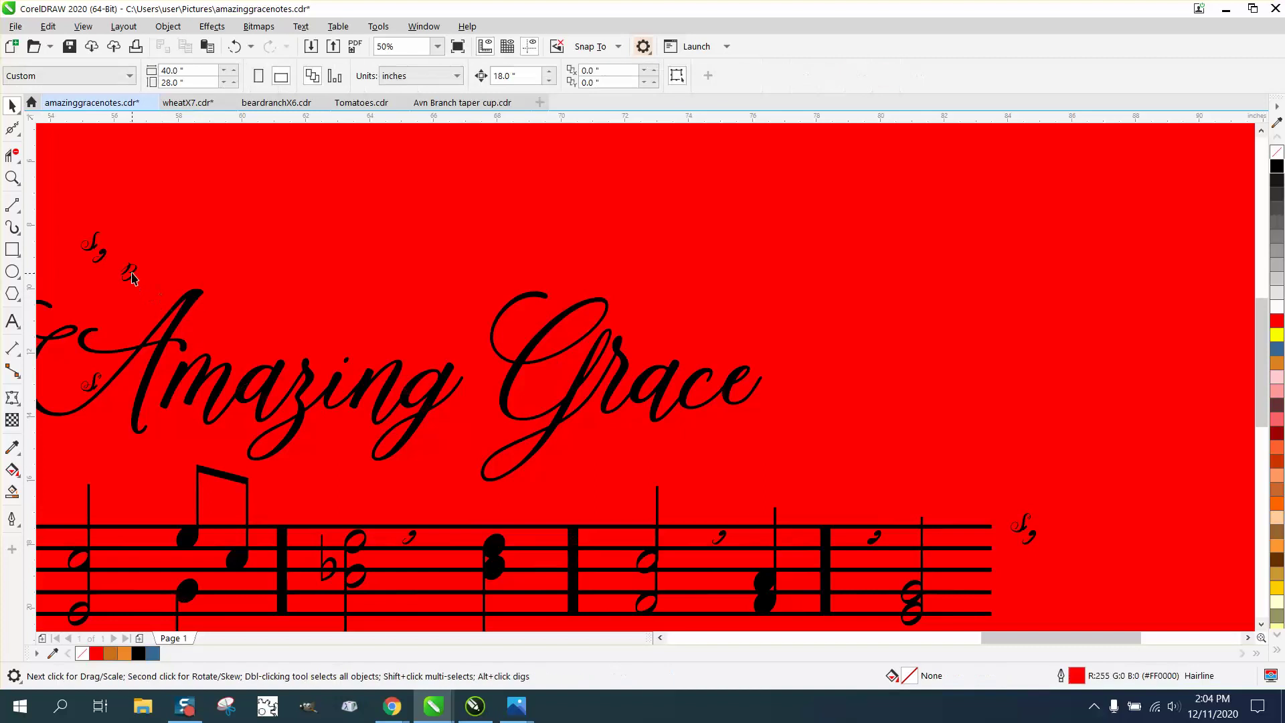
{"action": "left_click", "coordinate": [129, 272]}
{"action": "key", "text": "Delete"}
{"action": "left_click", "coordinate": [102, 251]}
{"action": "key", "text": "Delete"}
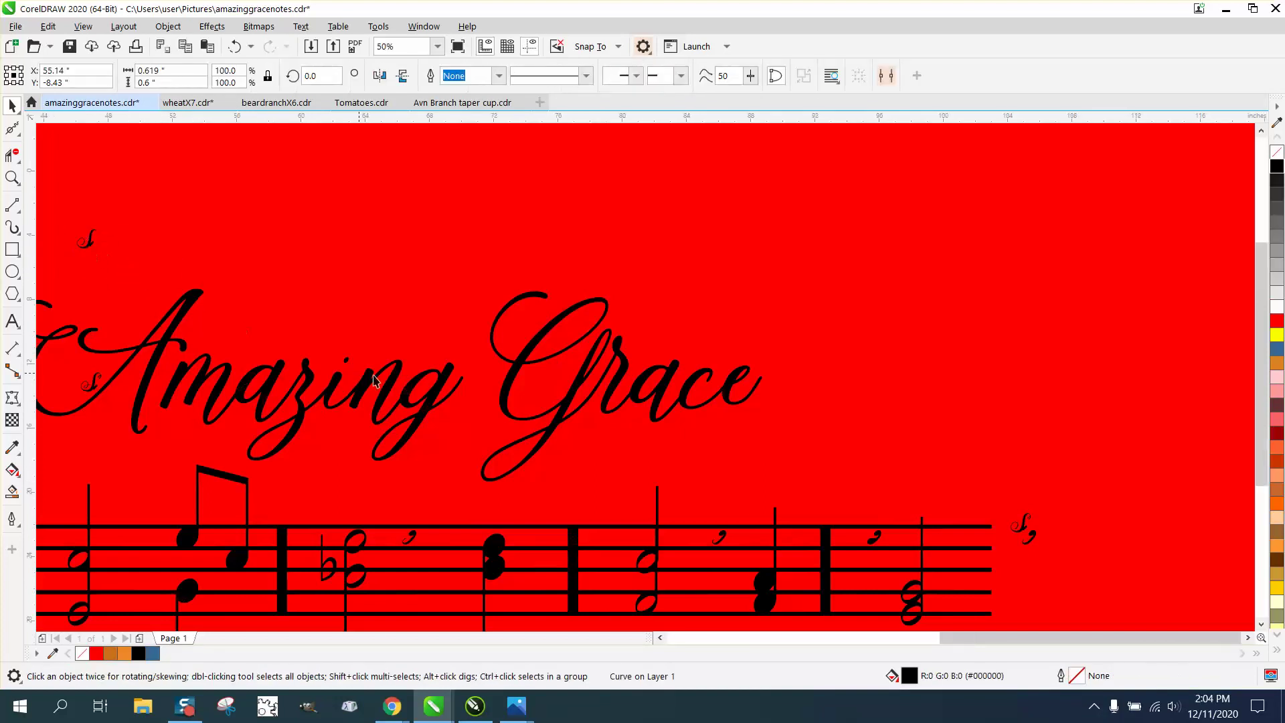
Step: Delete the last small note over the "A" and all the notes left of the title above the staff
{"action": "scroll", "coordinate": [361, 375], "scroll_direction": "down", "scroll_amount": 1}
{"action": "left_click", "coordinate": [223, 381]}
{"action": "key", "text": "Delete"}
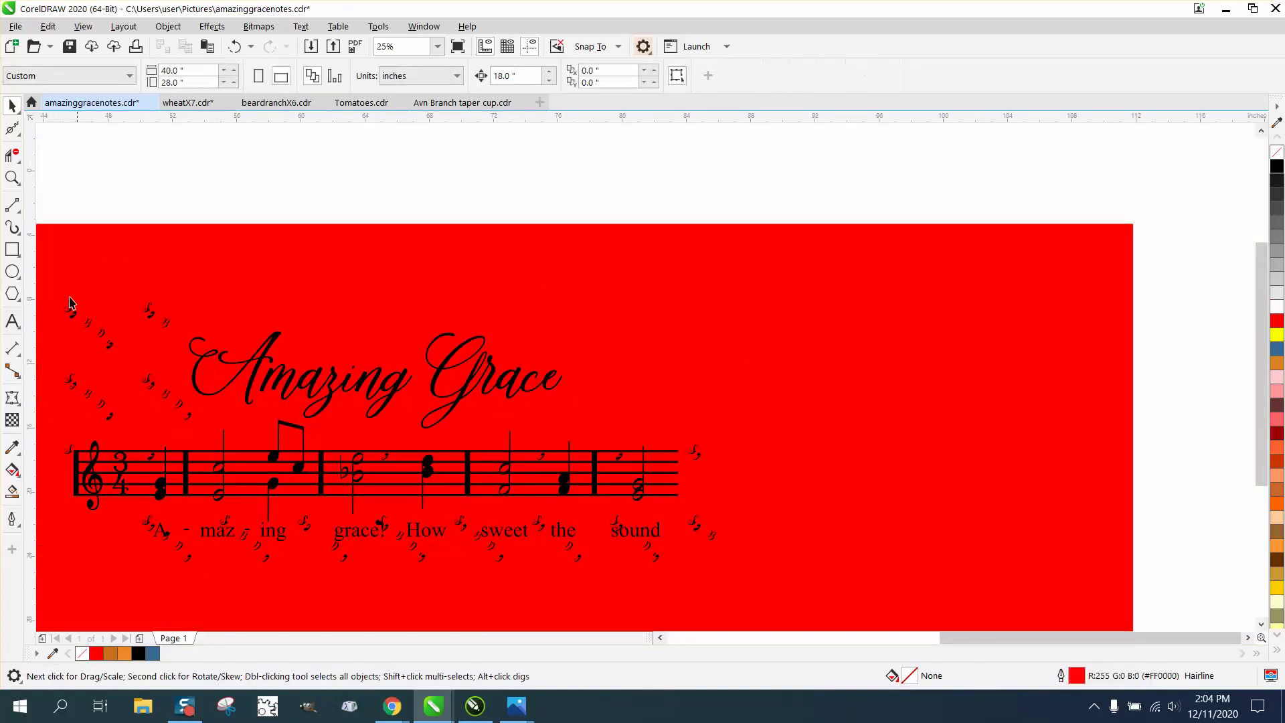
{"action": "left_click_drag", "start_coordinate": [51, 286], "coordinate": [194, 431]}
{"action": "key", "text": "Delete"}
{"action": "key", "text": "Delete"}
{"action": "left_click", "coordinate": [179, 404]}
{"action": "key", "text": "Delete"}
Step: Select the whole "Amazing Grace" title with the Freehand Pick tool and move it up 18 inches, off the red background
{"action": "left_click", "coordinate": [20, 113]}
{"action": "left_click", "coordinate": [67, 124]}
{"action": "mouse_move", "coordinate": [164, 320]}
{"action": "left_mouse_down"}
{"action": "mouse_move", "coordinate": [200, 406]}
{"action": "mouse_move", "coordinate": [275, 404]}
{"action": "mouse_move", "coordinate": [369, 432]}
{"action": "mouse_move", "coordinate": [568, 434]}
{"action": "mouse_move", "coordinate": [615, 336]}
{"action": "mouse_move", "coordinate": [429, 277]}
{"action": "mouse_move", "coordinate": [255, 296]}
{"action": "left_mouse_up"}
{"action": "key", "text": "Up"}
{"action": "scroll", "coordinate": [399, 342], "scroll_direction": "down", "scroll_amount": 1}
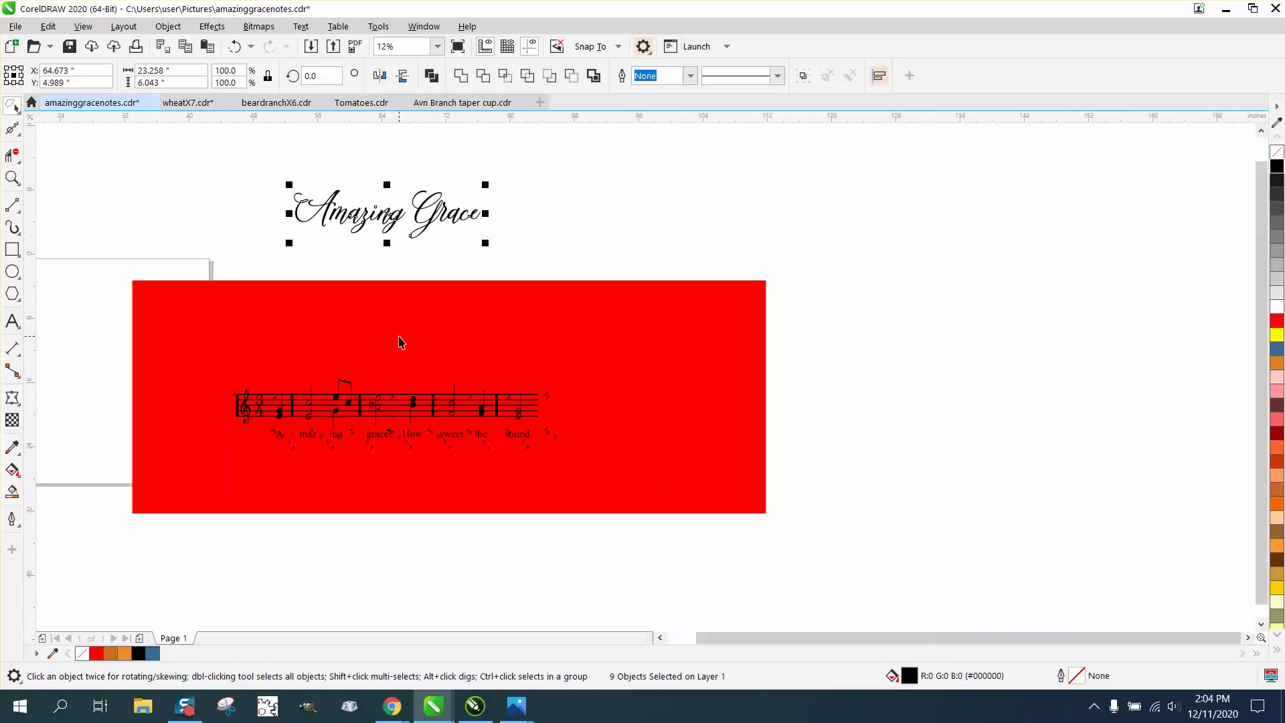
Step: Remove the black fill from the "Amazing Grace" title and give it a red hairline outline
{"action": "left_click", "coordinate": [11, 178]}
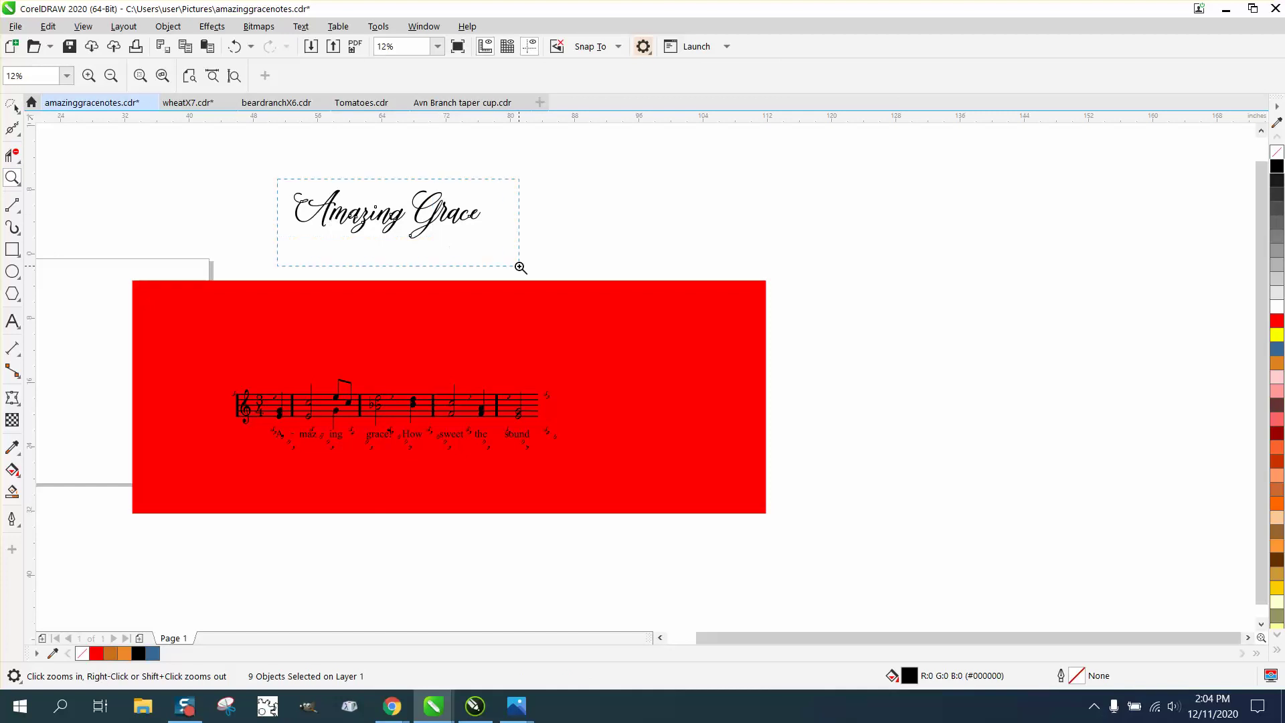
{"action": "left_click_drag", "start_coordinate": [520, 267], "coordinate": [523, 269]}
{"action": "left_click", "coordinate": [430, 373]}
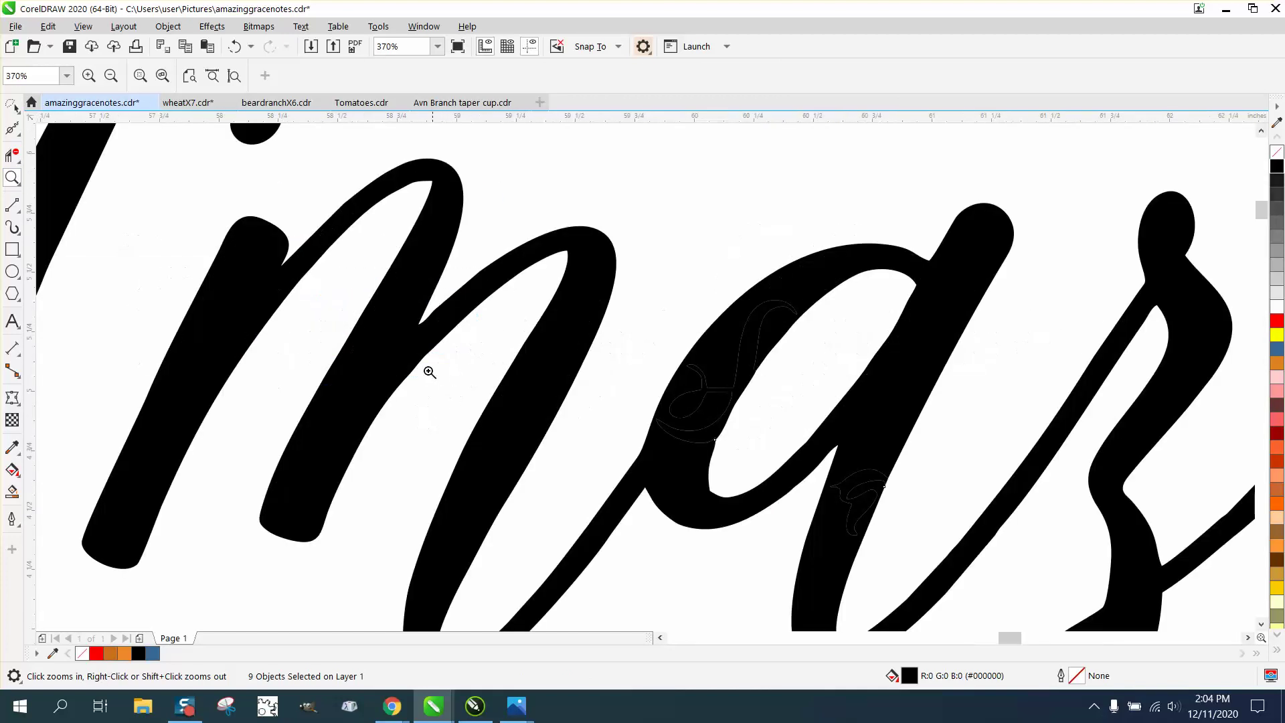
{"action": "scroll", "coordinate": [684, 456], "scroll_direction": "down", "scroll_amount": 3}
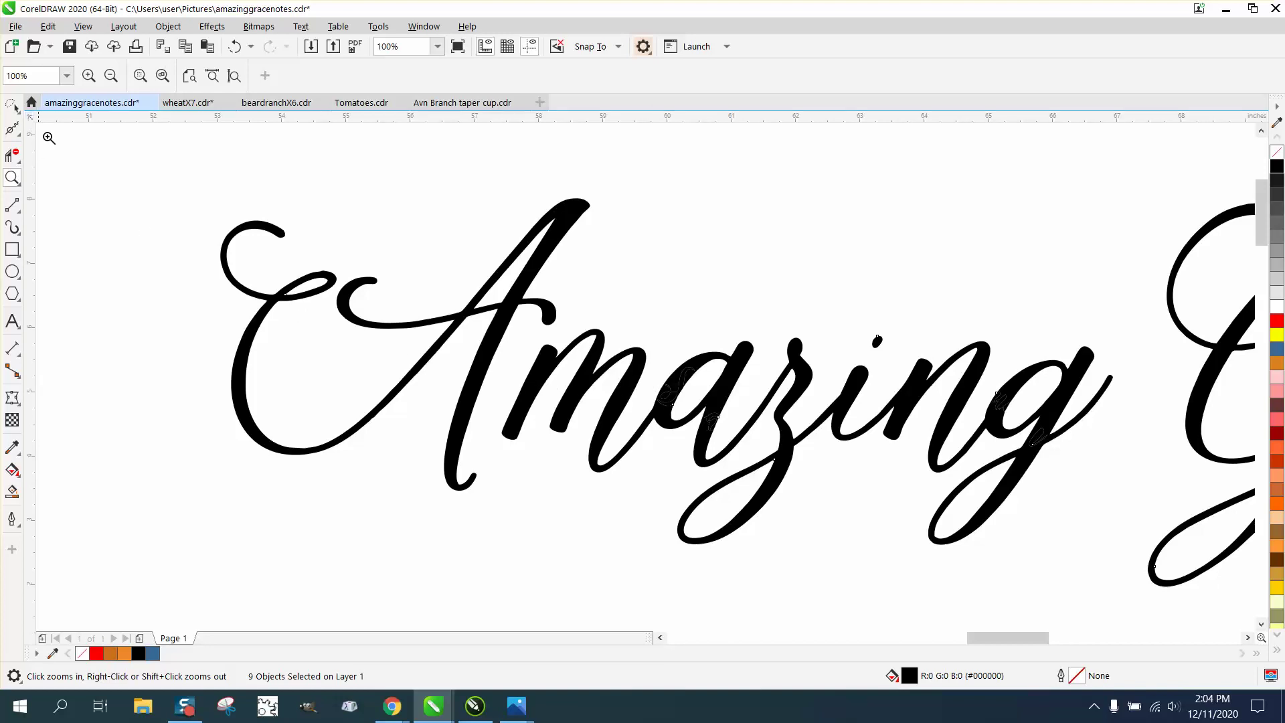
{"action": "left_click", "coordinate": [18, 111]}
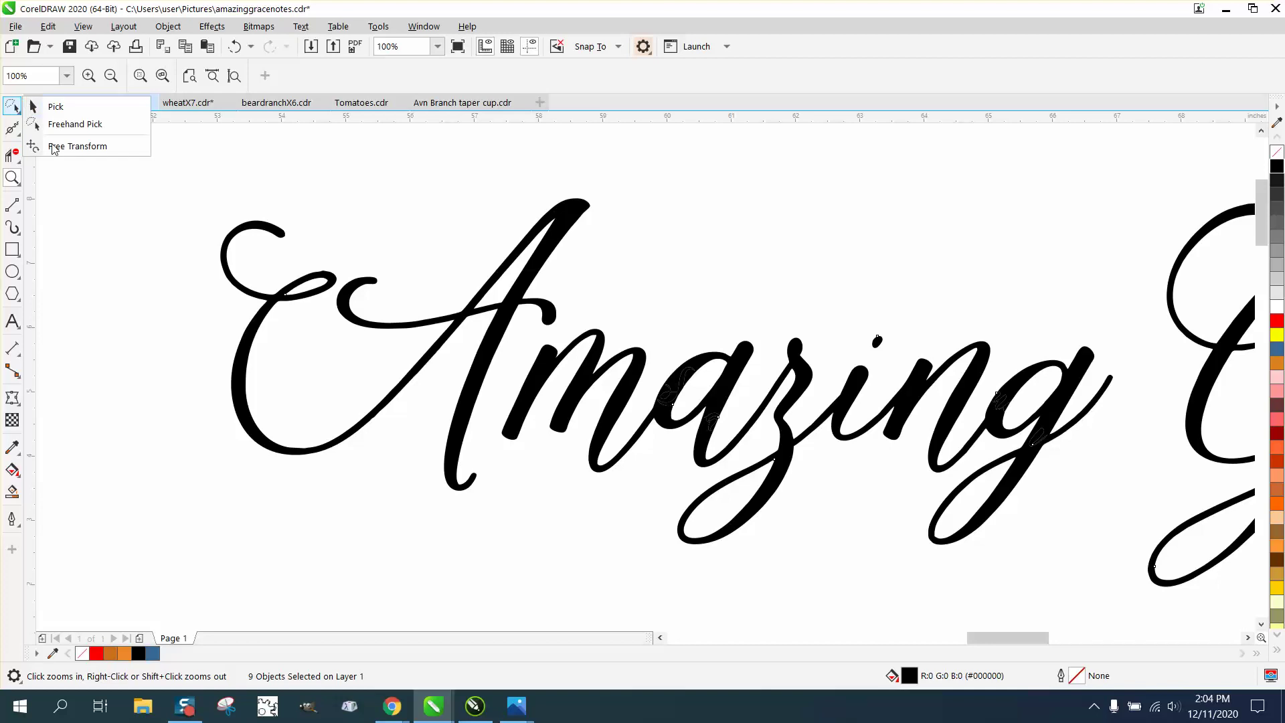
{"action": "left_click", "coordinate": [57, 106]}
{"action": "scroll", "coordinate": [269, 310], "scroll_direction": "down", "scroll_amount": 1}
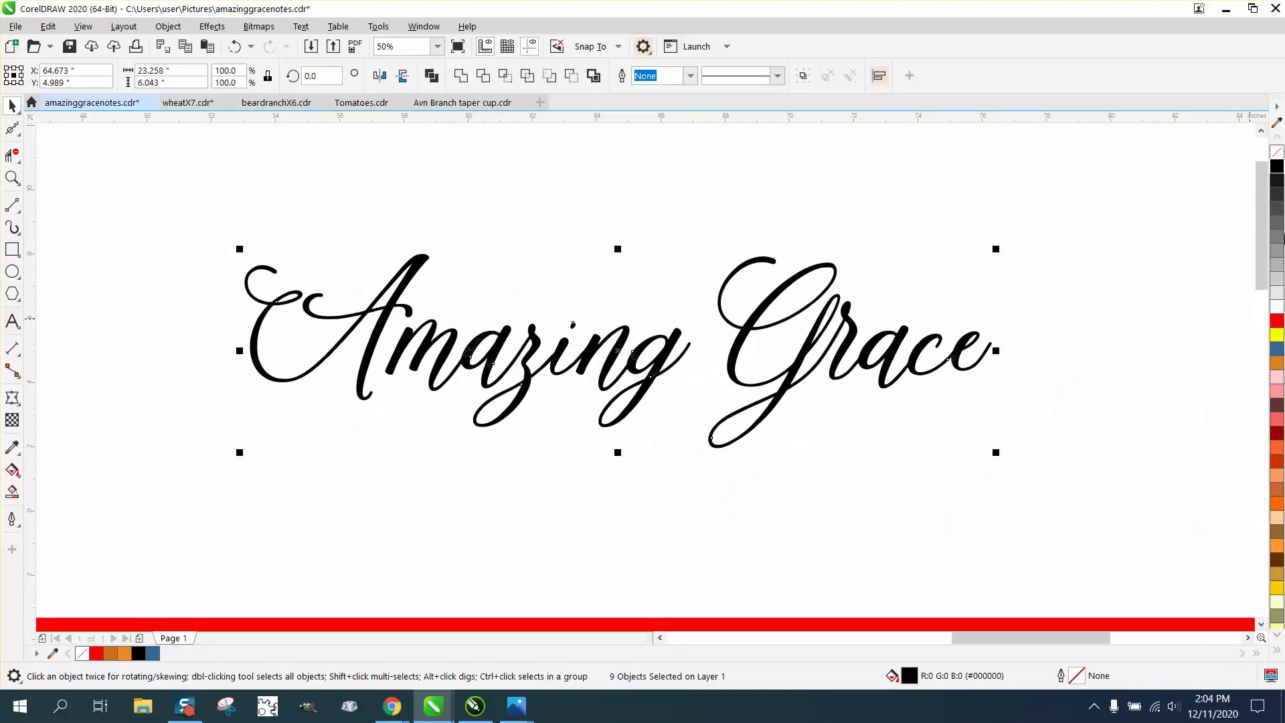
{"action": "left_click", "coordinate": [1278, 153]}
{"action": "right_click", "coordinate": [1278, 321]}
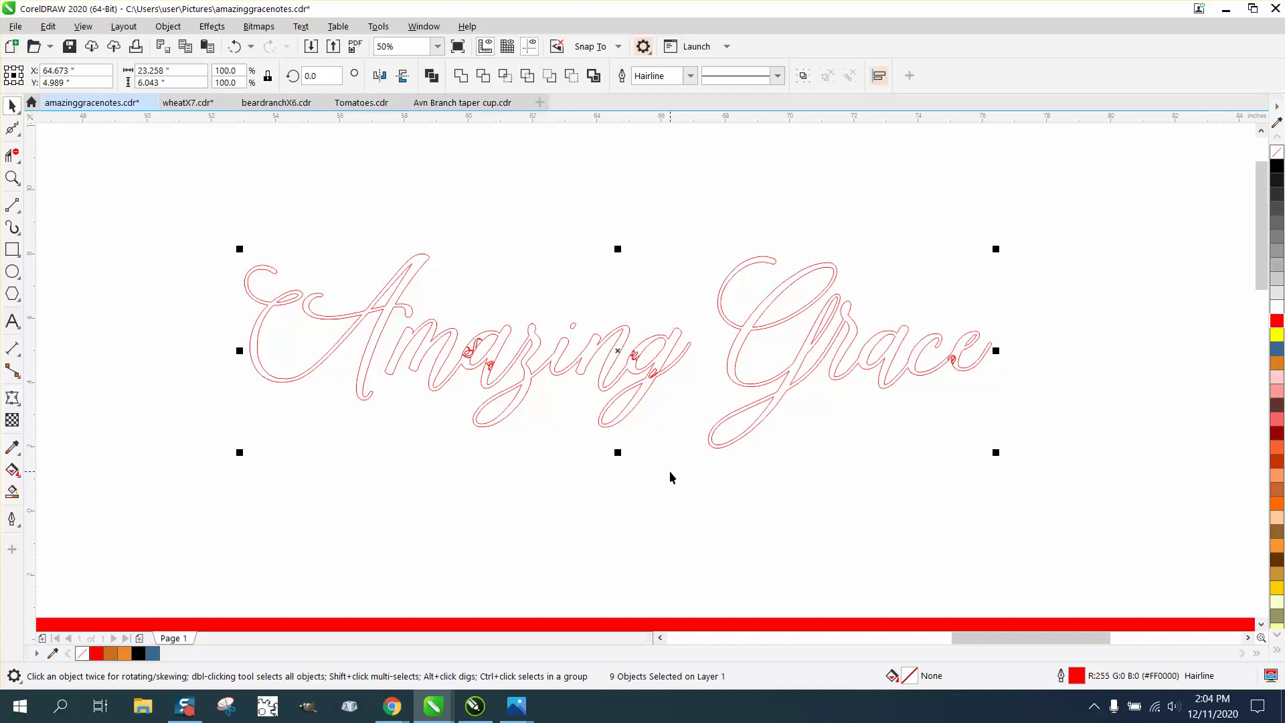
Step: Inspect the outlined "a" in "Amazing" for note remnants, and undo the title's red outline and fill removal
{"action": "left_click", "coordinate": [12, 178]}
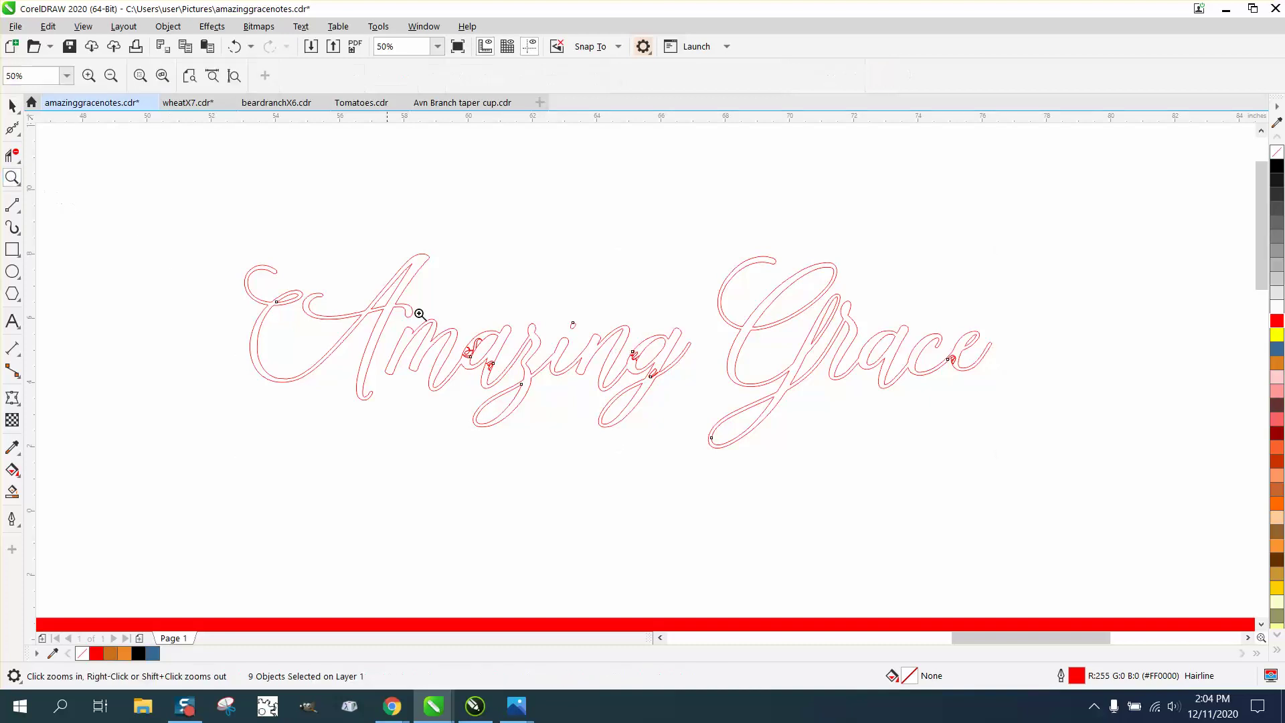
{"action": "left_click_drag", "start_coordinate": [504, 362], "coordinate": [504, 362]}
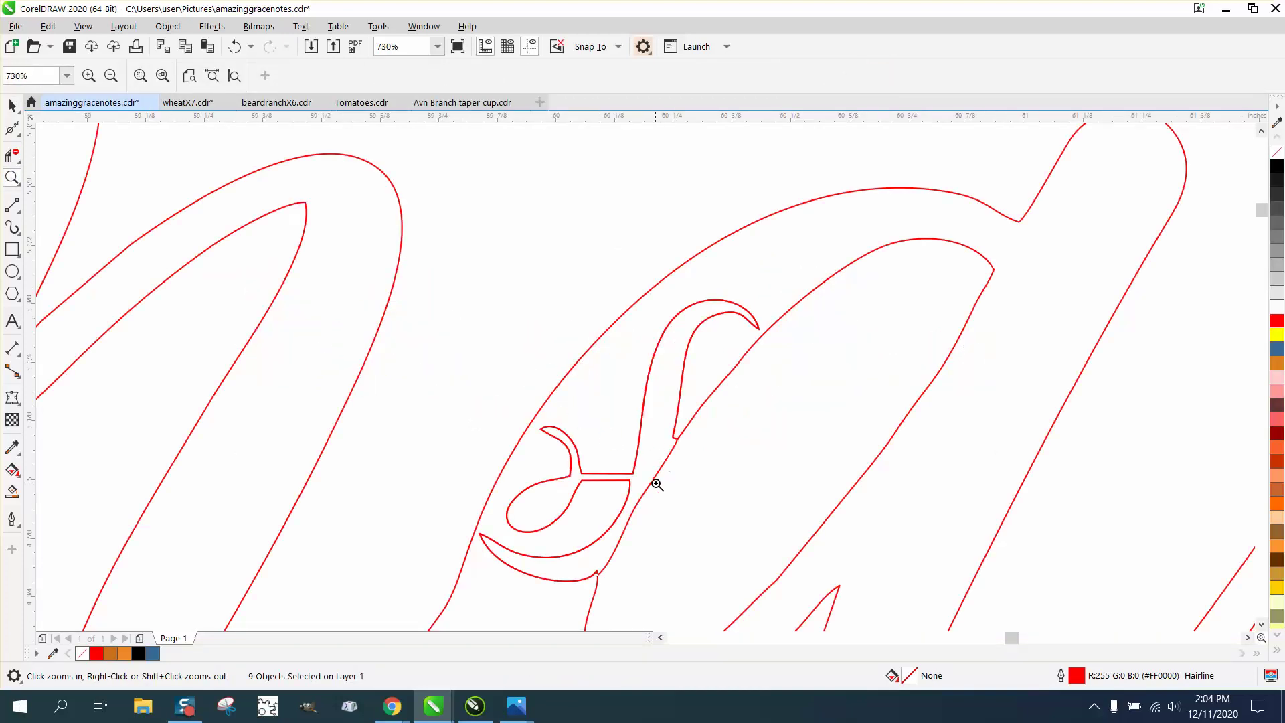
{"action": "scroll", "coordinate": [645, 409], "scroll_direction": "down", "scroll_amount": 1}
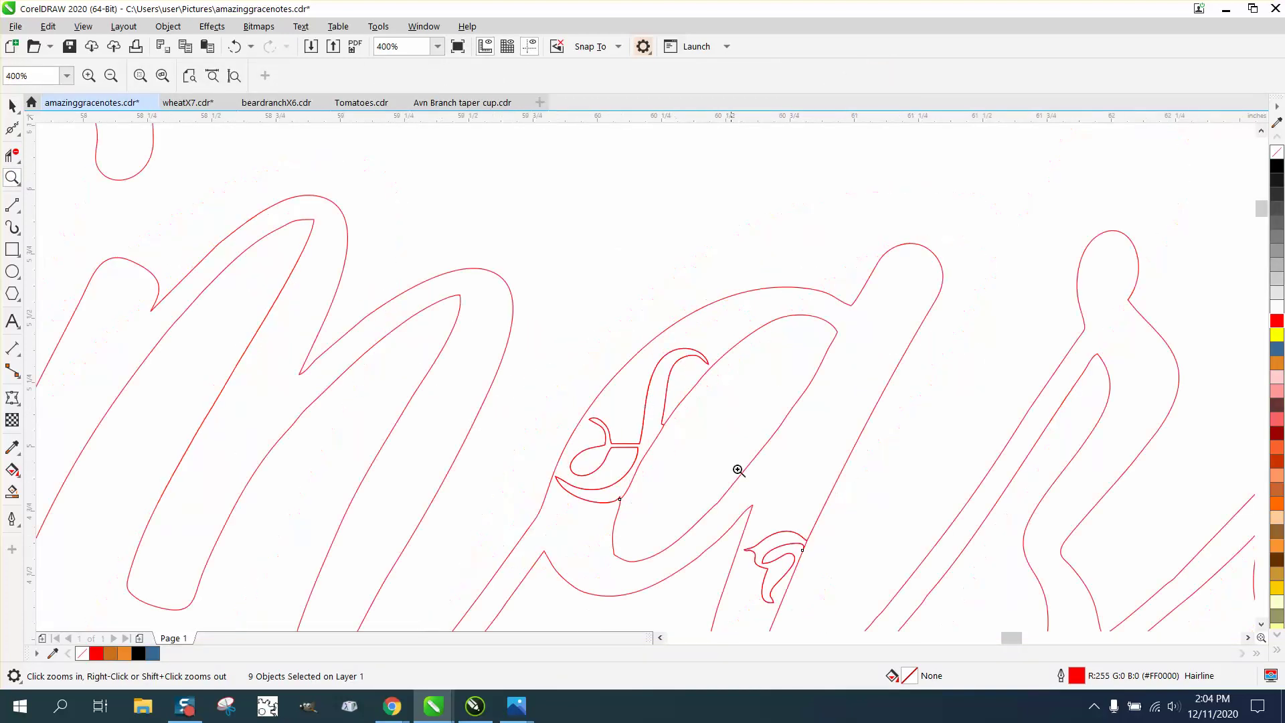
{"action": "scroll", "coordinate": [517, 367], "scroll_direction": "down", "scroll_amount": 1}
{"action": "scroll", "coordinate": [554, 345], "scroll_direction": "down", "scroll_amount": 2}
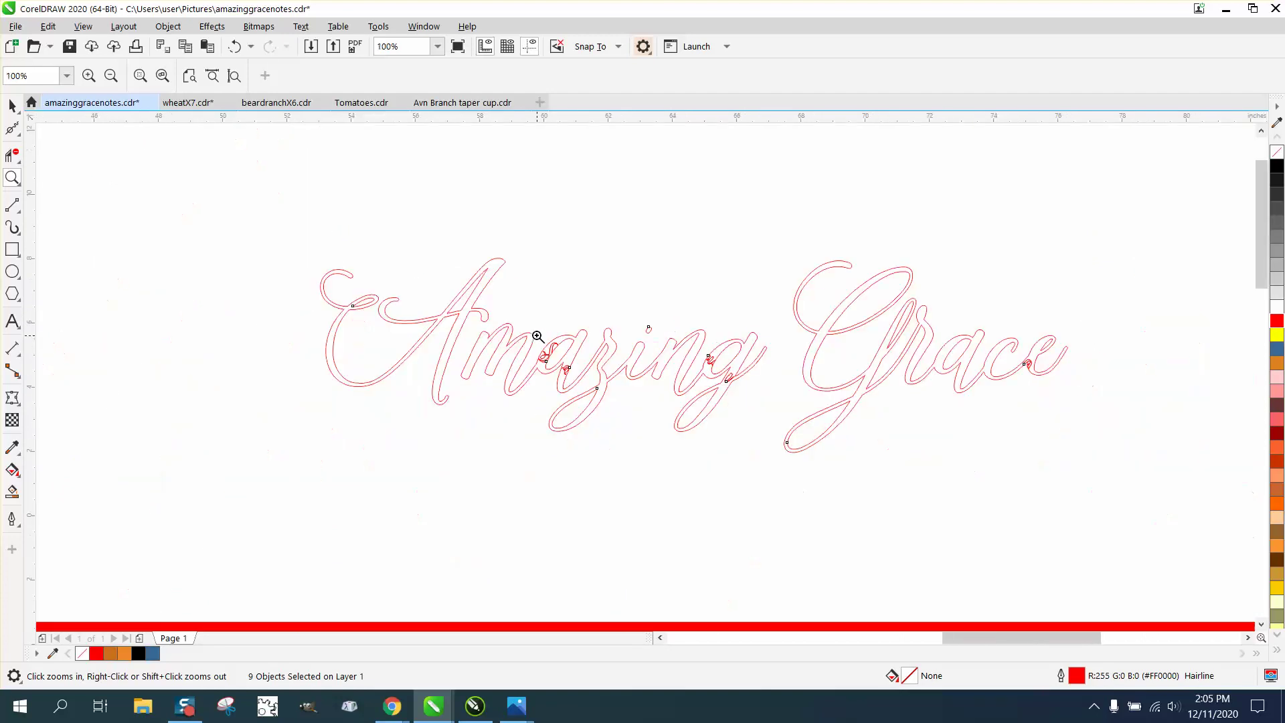
{"action": "left_click", "coordinate": [235, 46]}
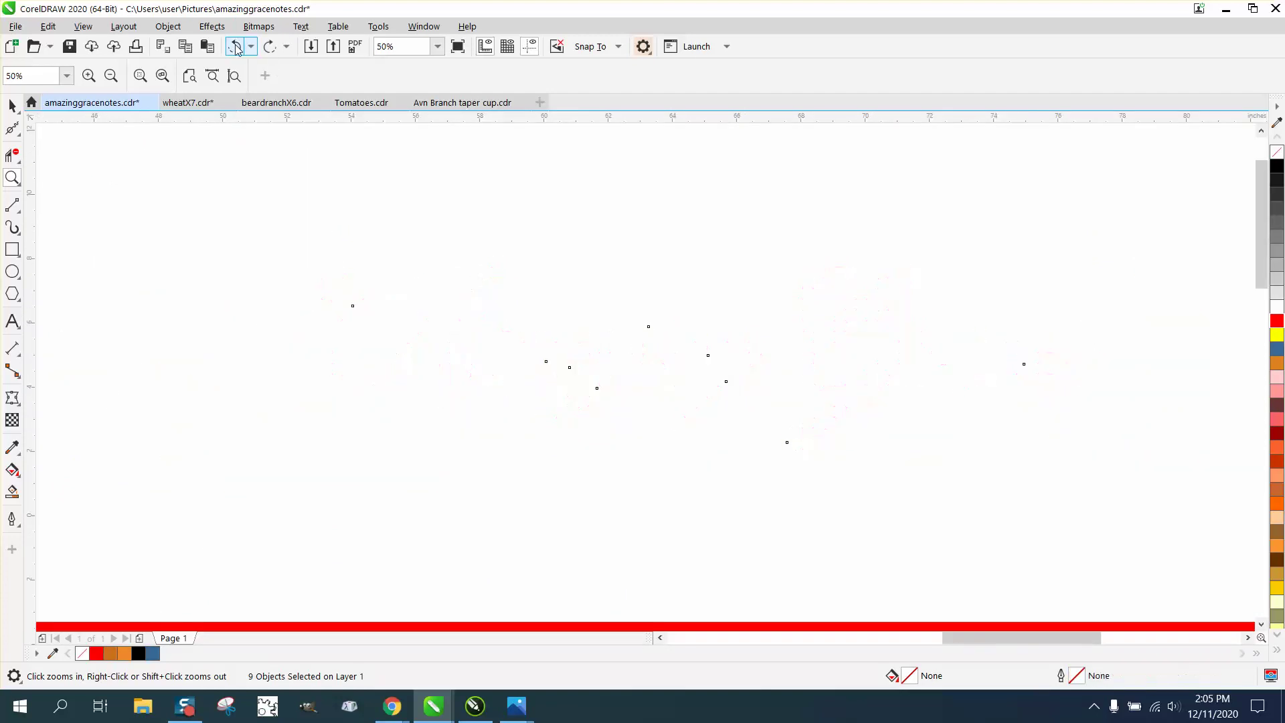
{"action": "left_click", "coordinate": [236, 47]}
Step: Select the whole "Amazing Grace" title and combine its objects into a single curve
{"action": "left_click_drag", "start_coordinate": [288, 209], "coordinate": [344, 309]}
{"action": "scroll", "coordinate": [271, 233], "scroll_direction": "down", "scroll_amount": 2}
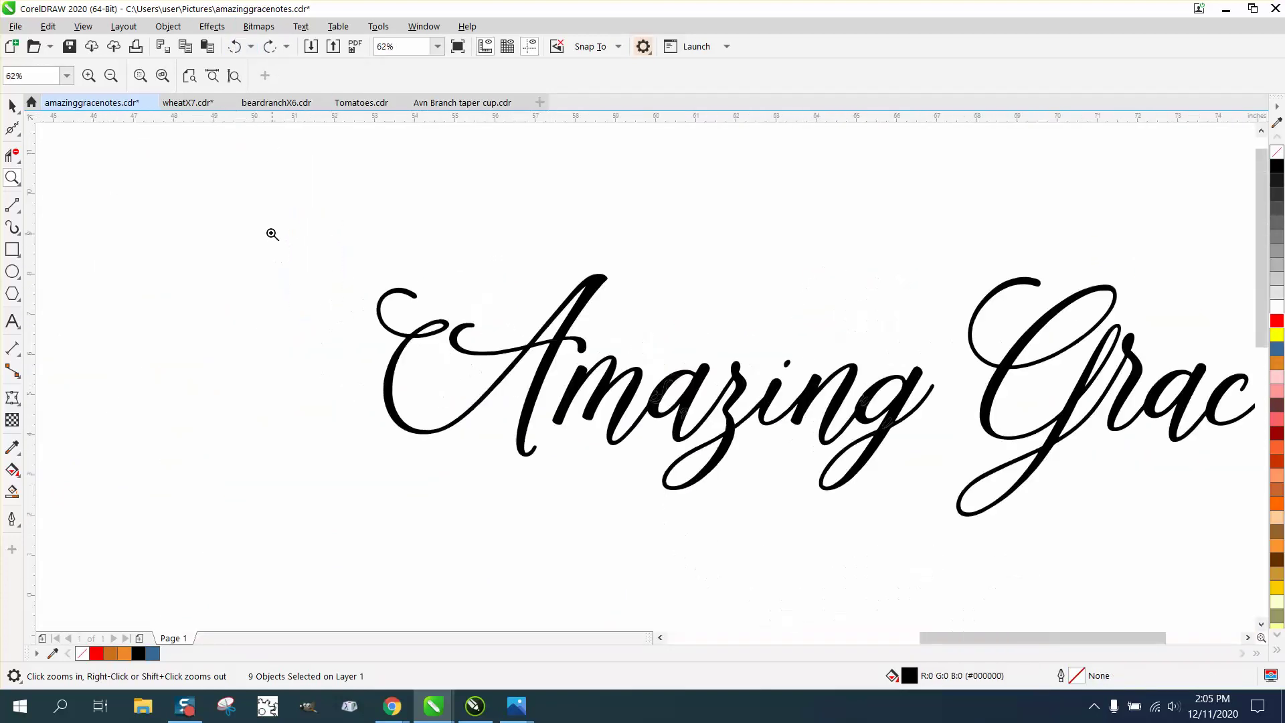
{"action": "scroll", "coordinate": [272, 234], "scroll_direction": "down", "scroll_amount": 2}
{"action": "left_click", "coordinate": [11, 105]}
{"action": "left_click_drag", "start_coordinate": [240, 207], "coordinate": [406, 285]}
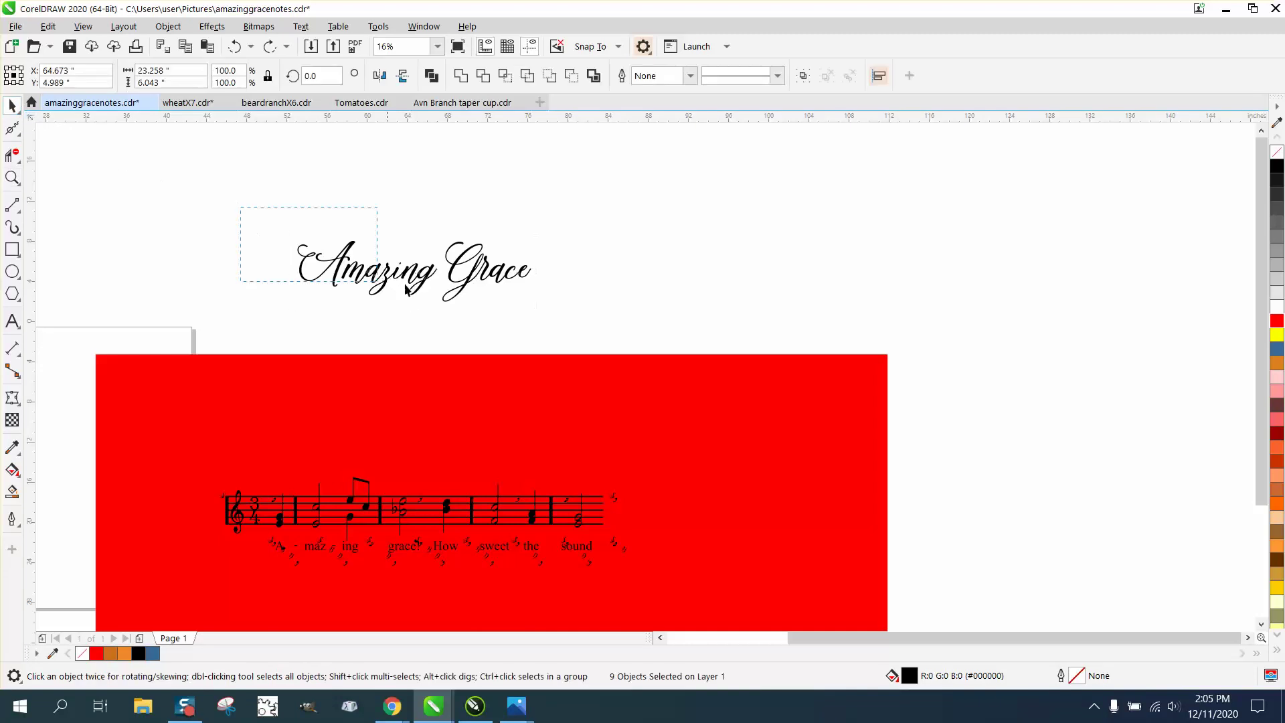
{"action": "left_click_drag", "start_coordinate": [582, 319], "coordinate": [583, 318]}
{"action": "left_click", "coordinate": [169, 26]}
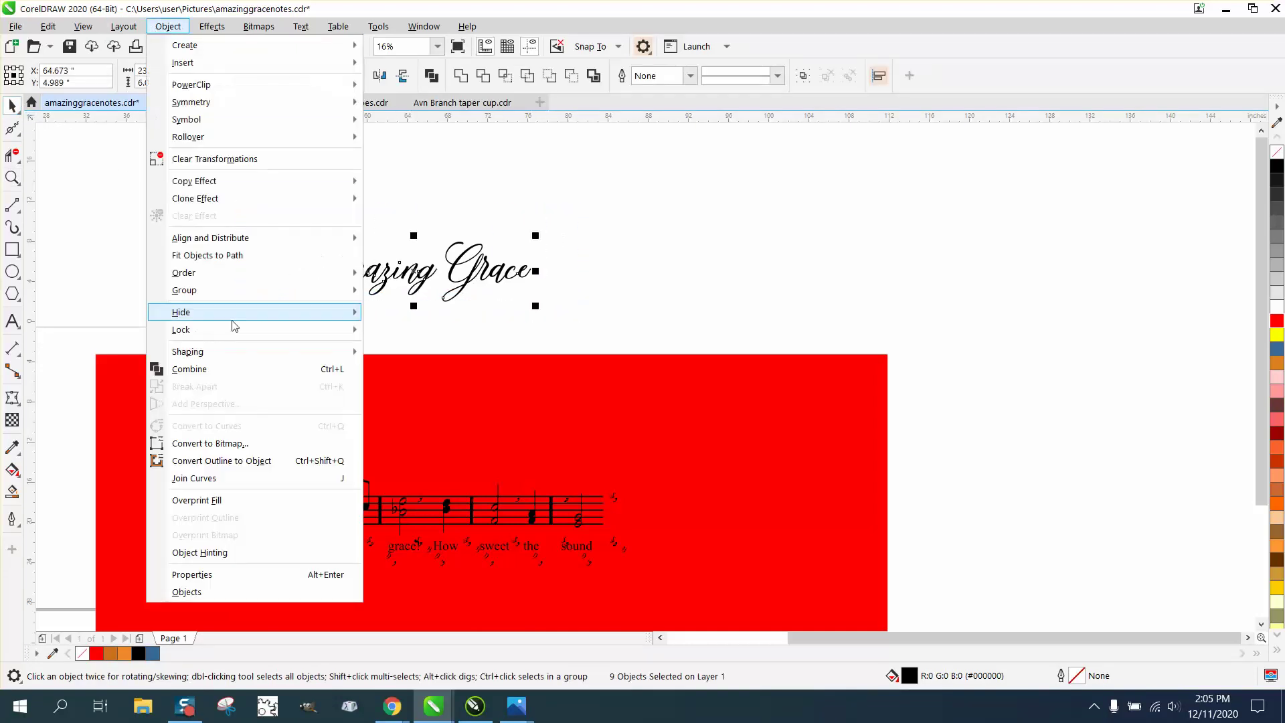
{"action": "left_click", "coordinate": [221, 370]}
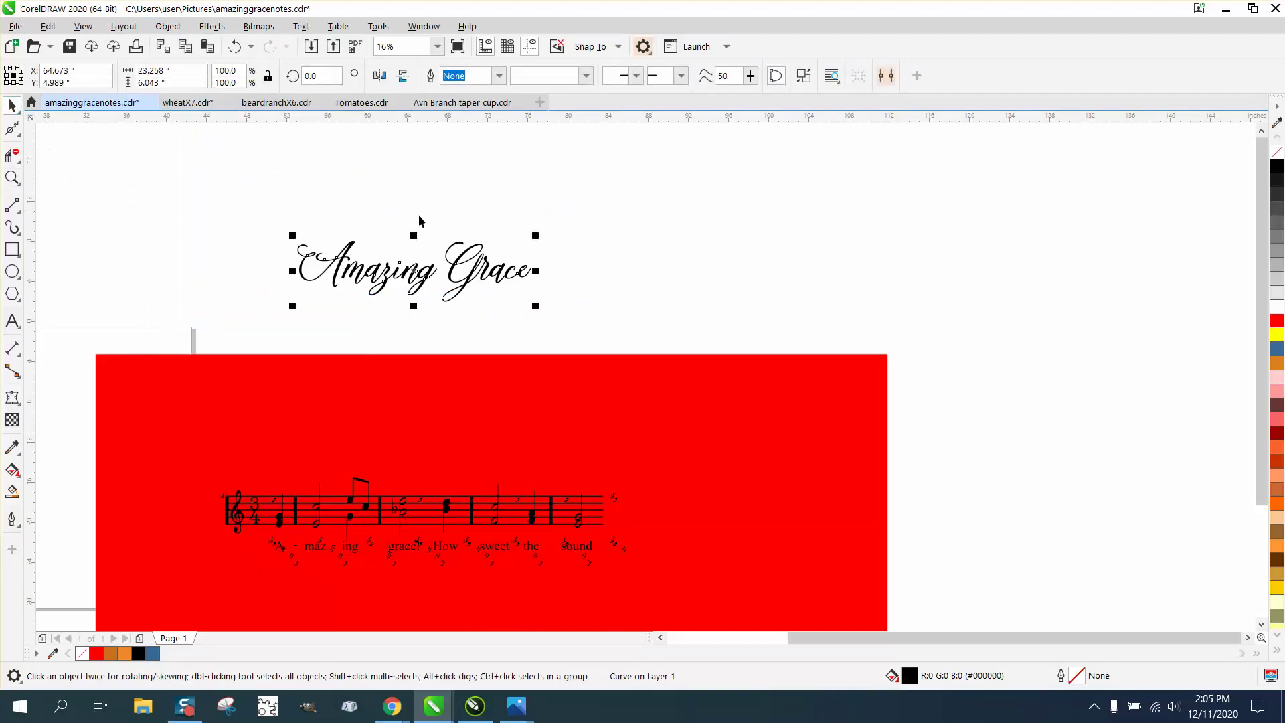
Step: Examine the combined "a" in "Amazing" and its nodes with the Shape tool, and undo the Combine
{"action": "left_click", "coordinate": [13, 178]}
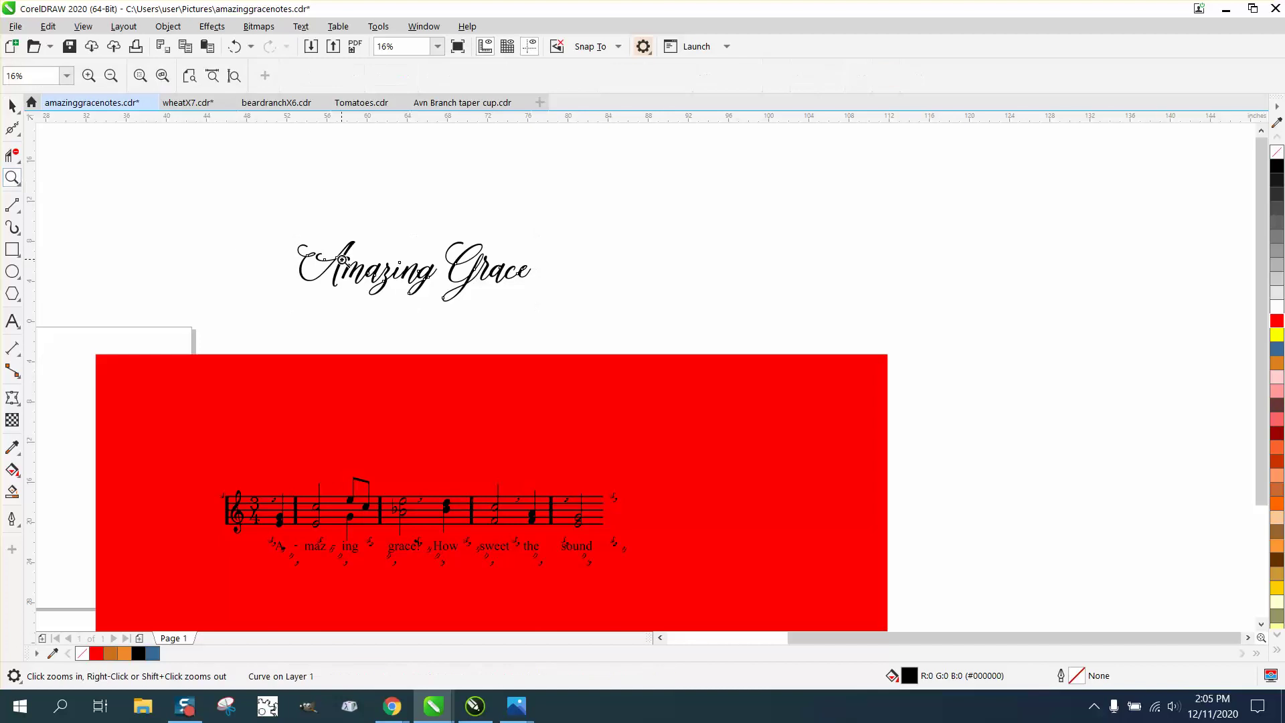
{"action": "left_click_drag", "start_coordinate": [343, 259], "coordinate": [612, 420]}
{"action": "scroll", "coordinate": [381, 305], "scroll_direction": "down", "scroll_amount": 1}
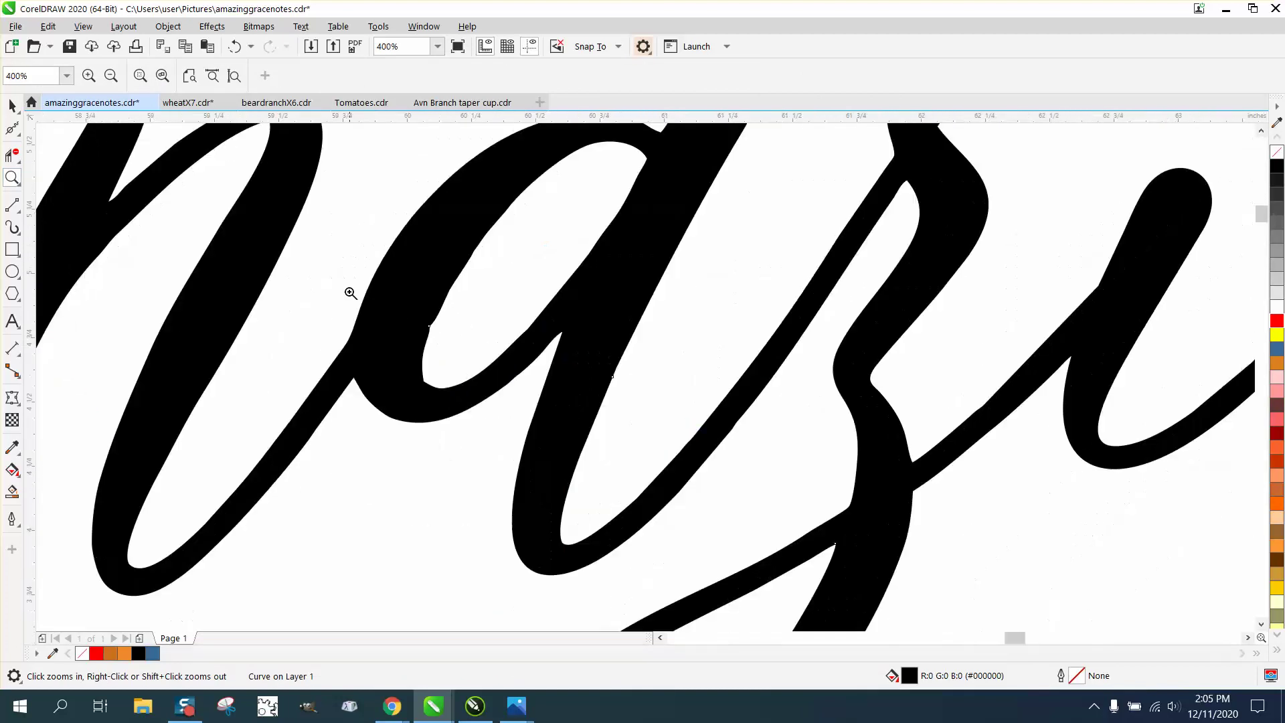
{"action": "right_click", "coordinate": [893, 312]}
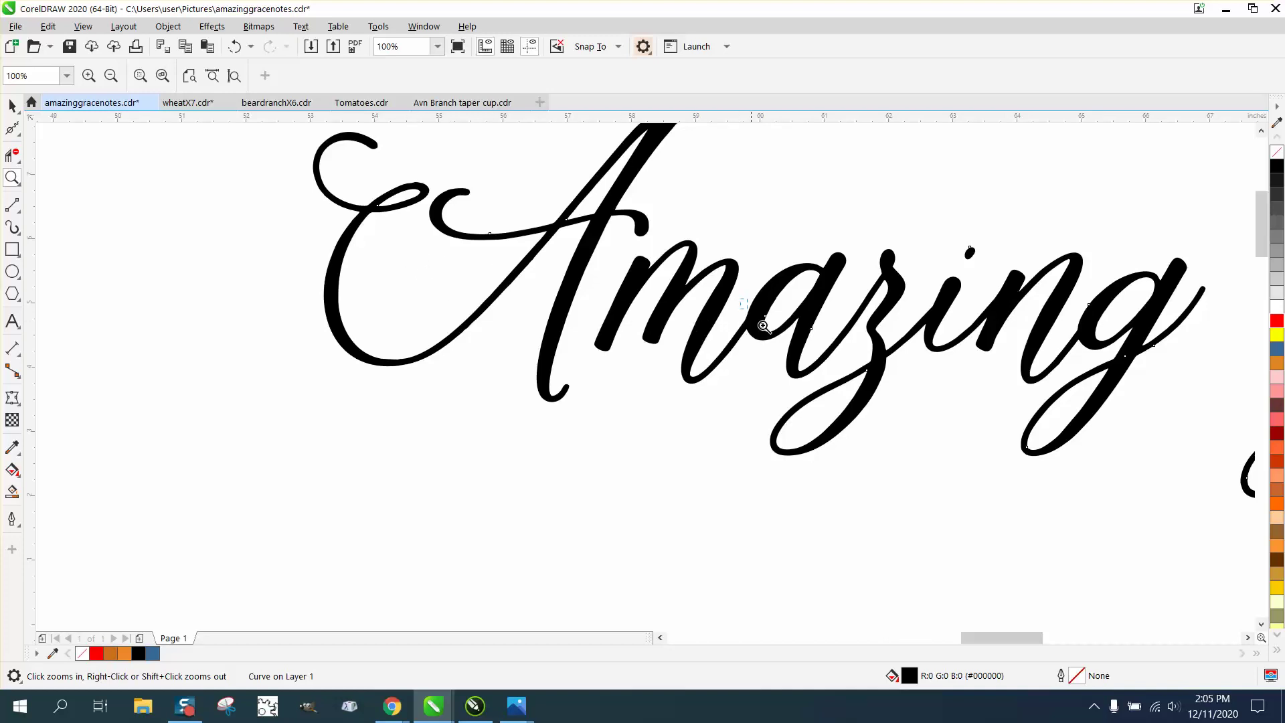
{"action": "left_click_drag", "start_coordinate": [763, 327], "coordinate": [811, 353]}
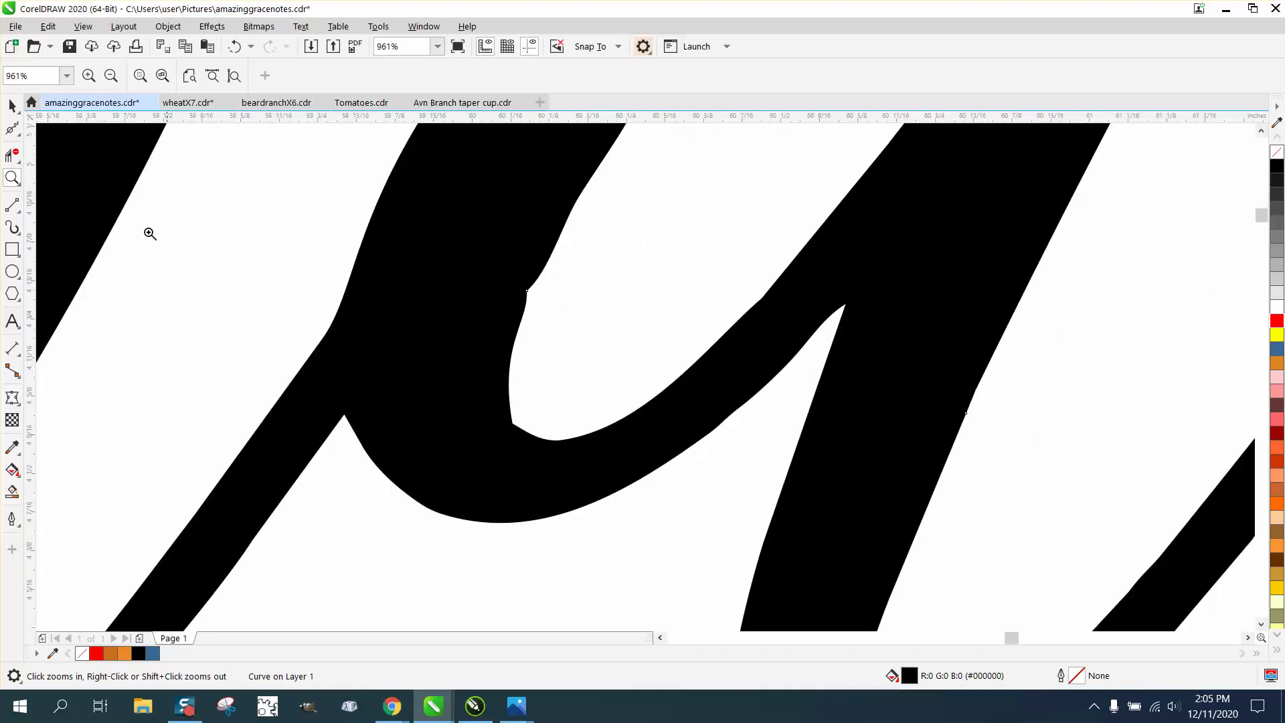
{"action": "left_click", "coordinate": [18, 133]}
{"action": "left_click", "coordinate": [30, 126]}
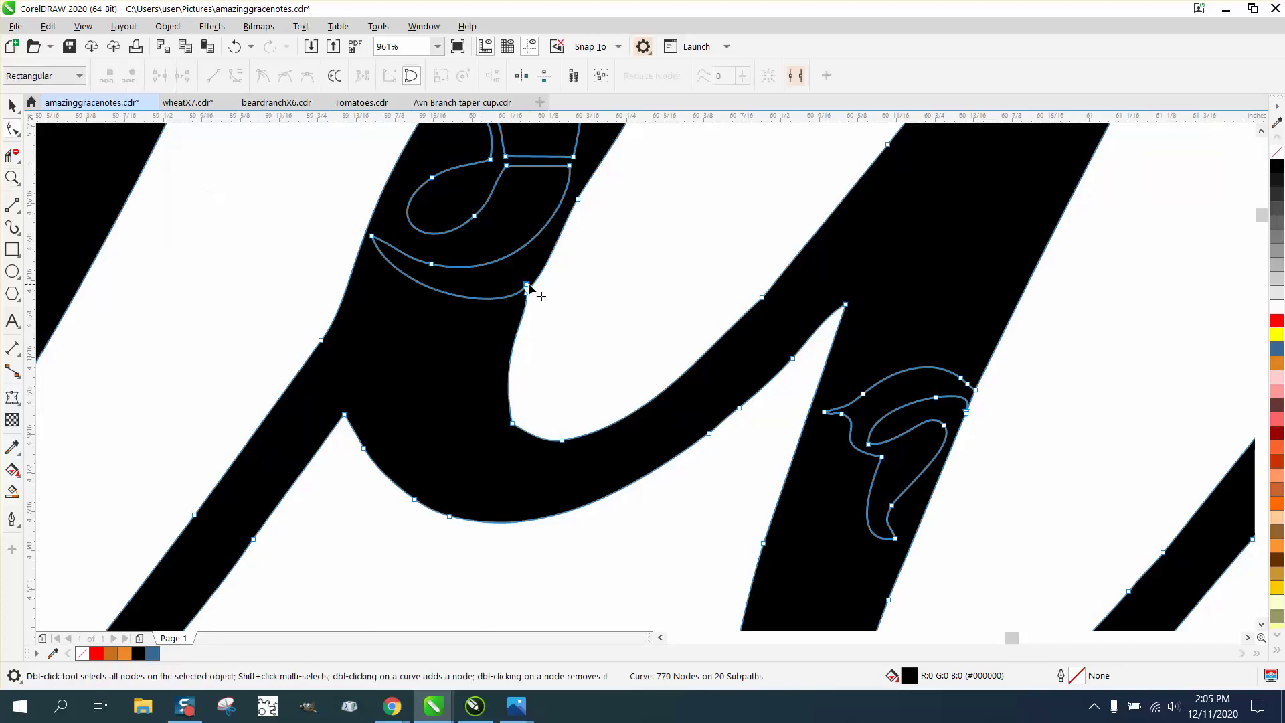
{"action": "scroll", "coordinate": [542, 288], "scroll_direction": "down", "scroll_amount": 3}
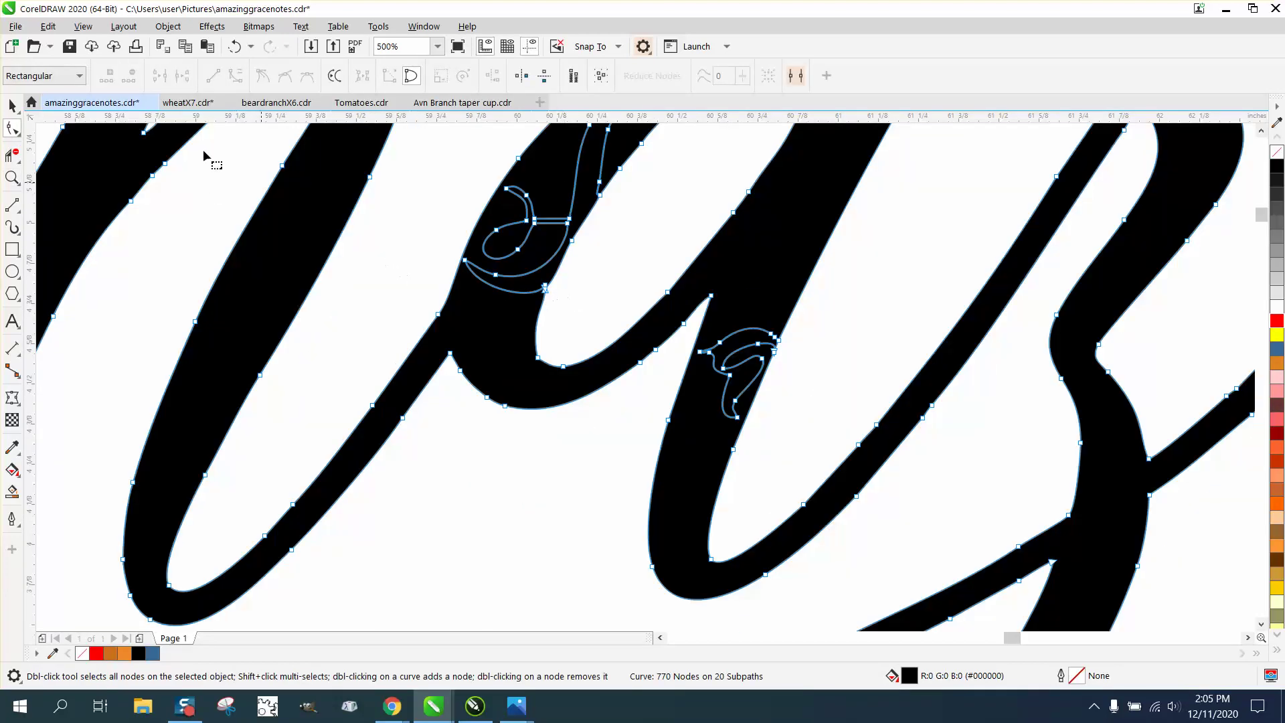
{"action": "left_click", "coordinate": [234, 46]}
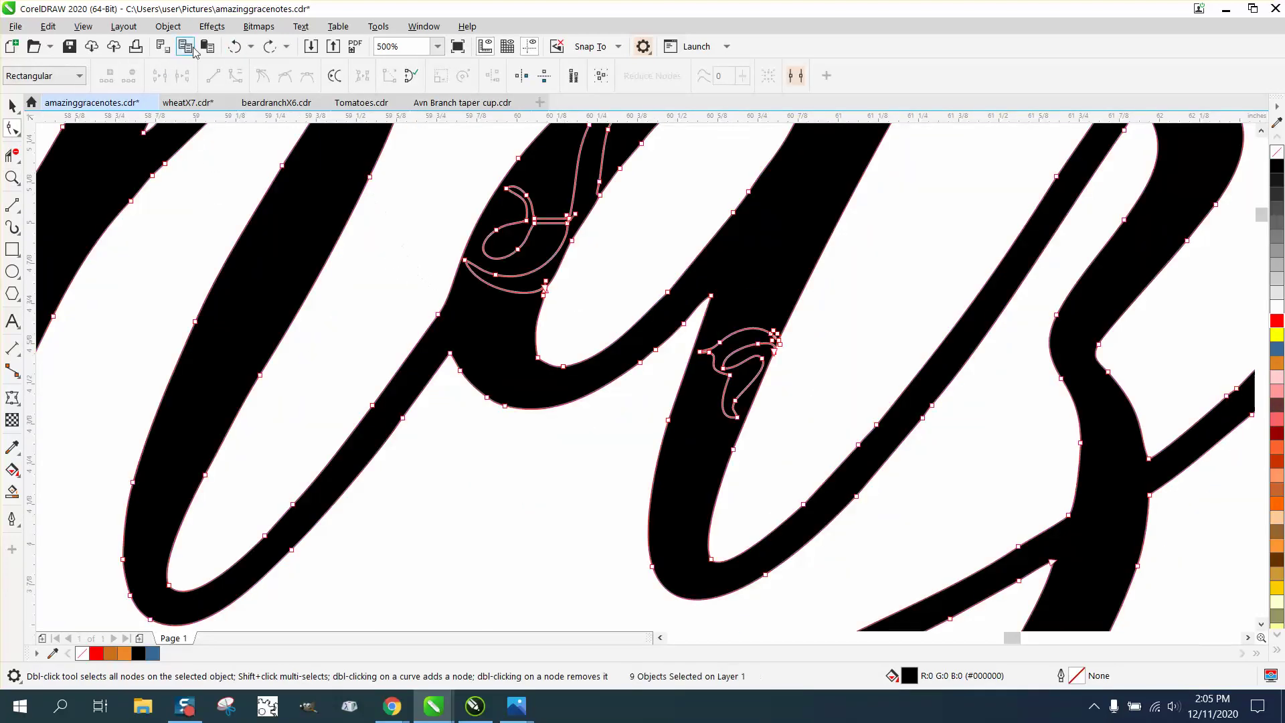
Step: Set the separate title objects to no fill with a red hairline outline
{"action": "scroll", "coordinate": [335, 193], "scroll_direction": "down", "scroll_amount": 1}
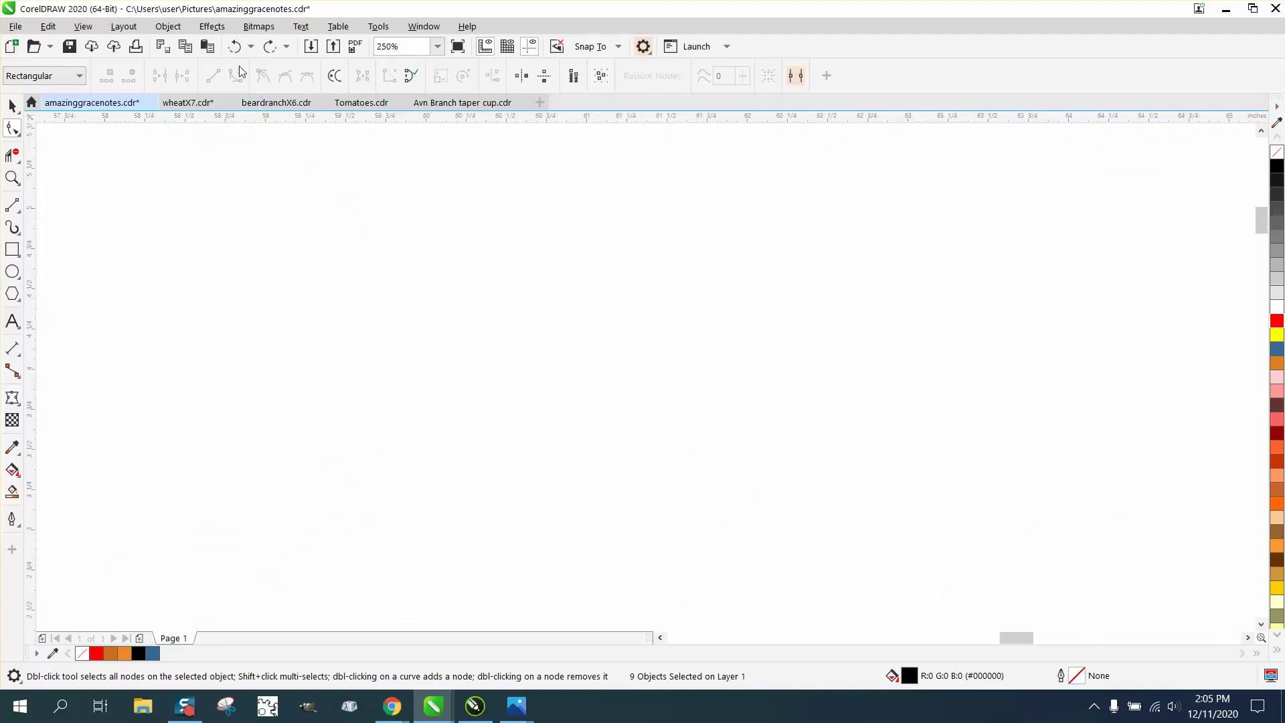
{"action": "scroll", "coordinate": [401, 268], "scroll_direction": "down", "scroll_amount": 3}
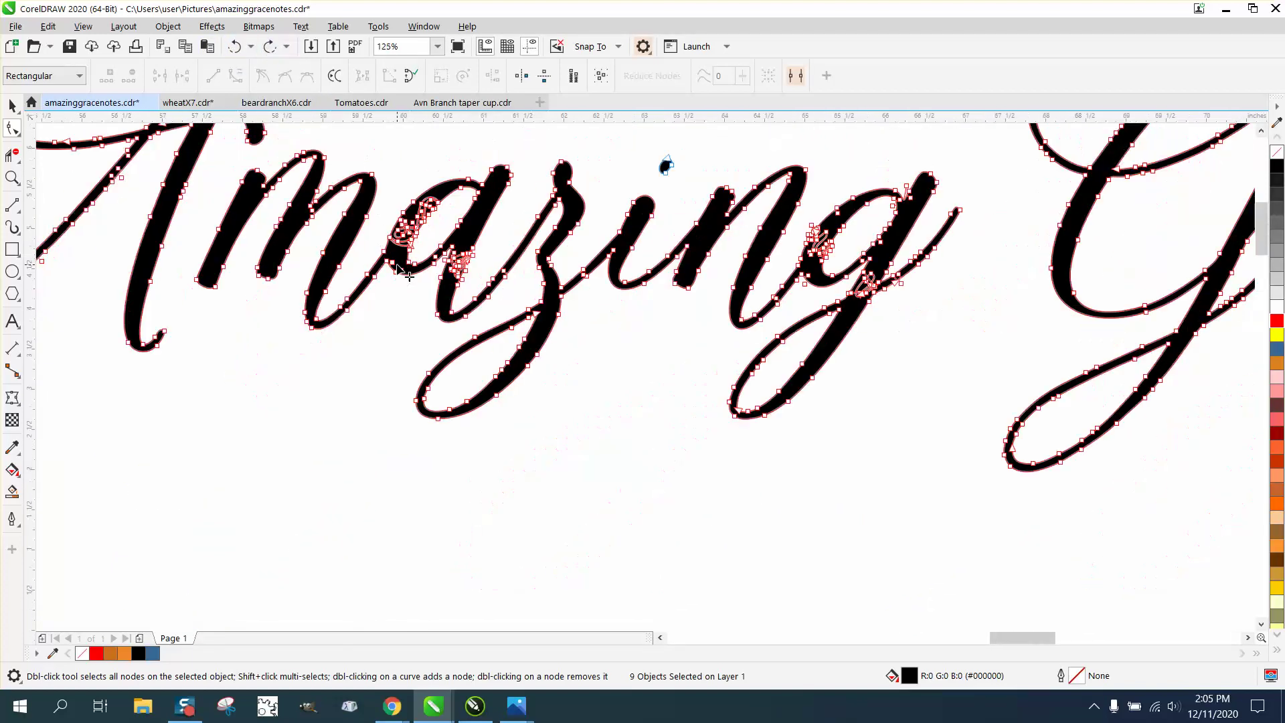
{"action": "left_click", "coordinate": [1278, 154]}
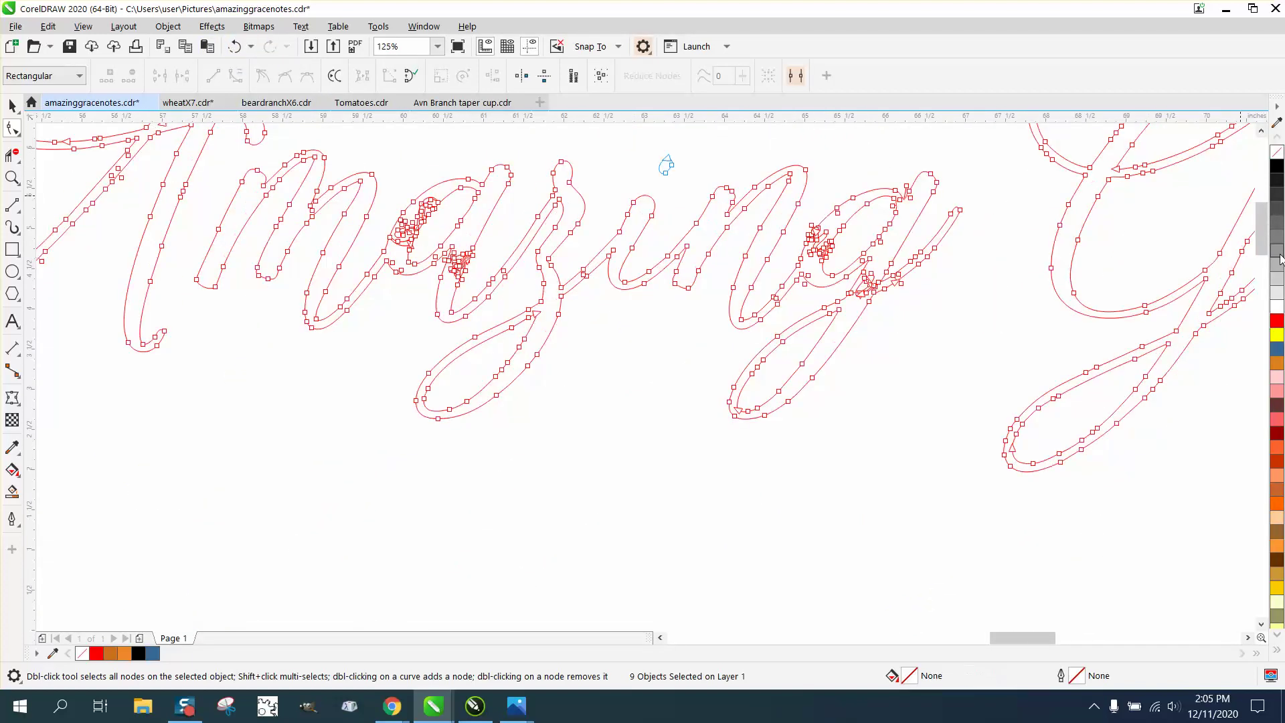
{"action": "right_click", "coordinate": [1279, 324]}
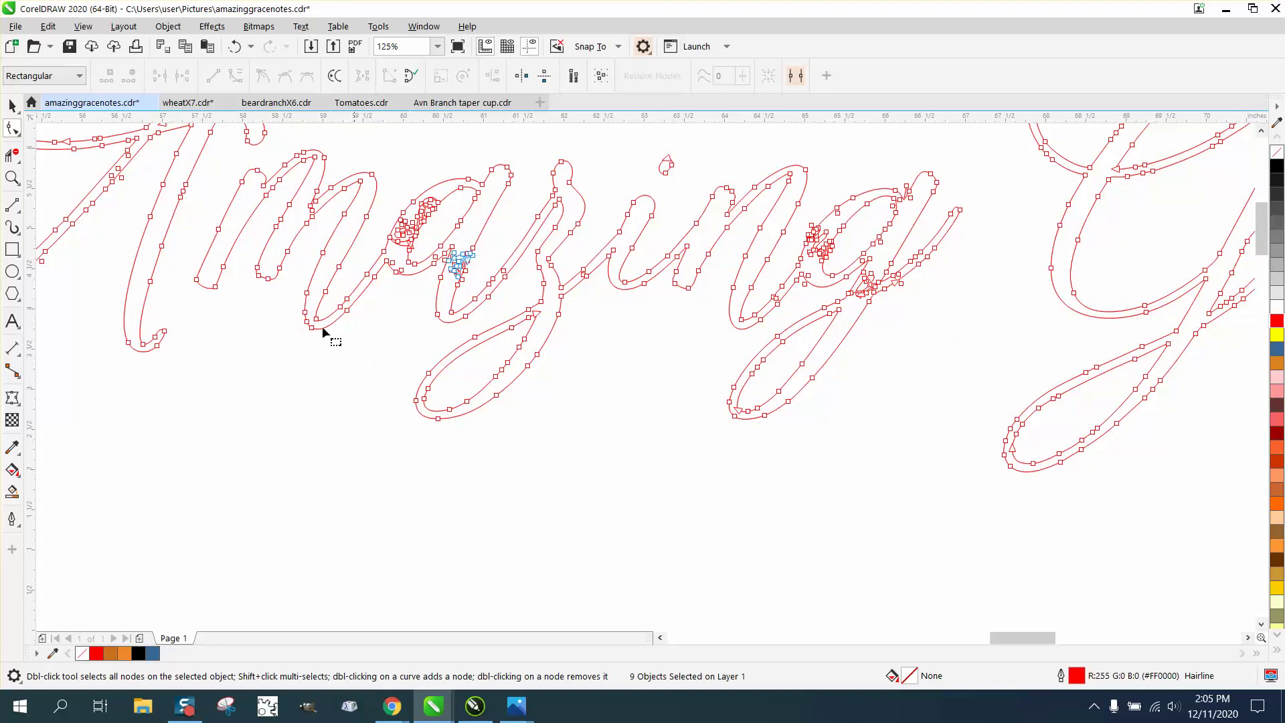
Step: Delete the note segments inside the bowl of the first lowercase "a" in "Amazing" with the Virtual Segment Delete tool
{"action": "key", "text": "space"}
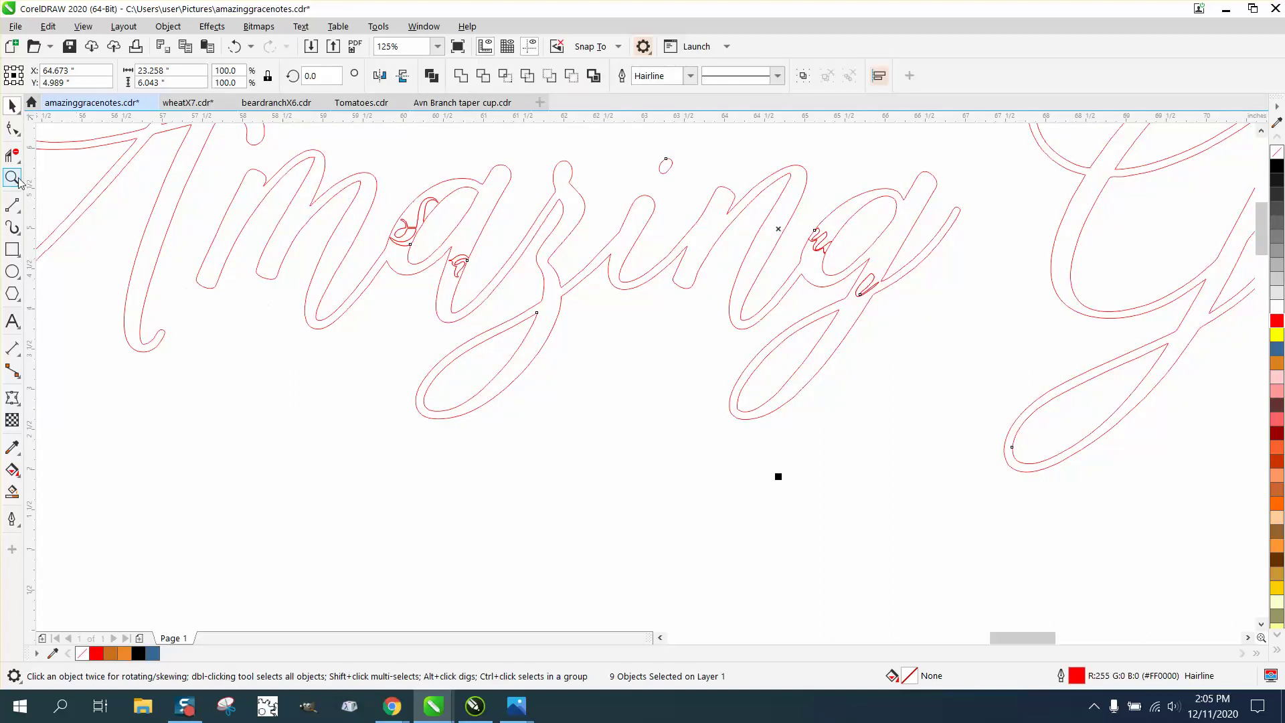
{"action": "key", "text": "z"}
{"action": "left_click_drag", "start_coordinate": [387, 181], "coordinate": [587, 279]}
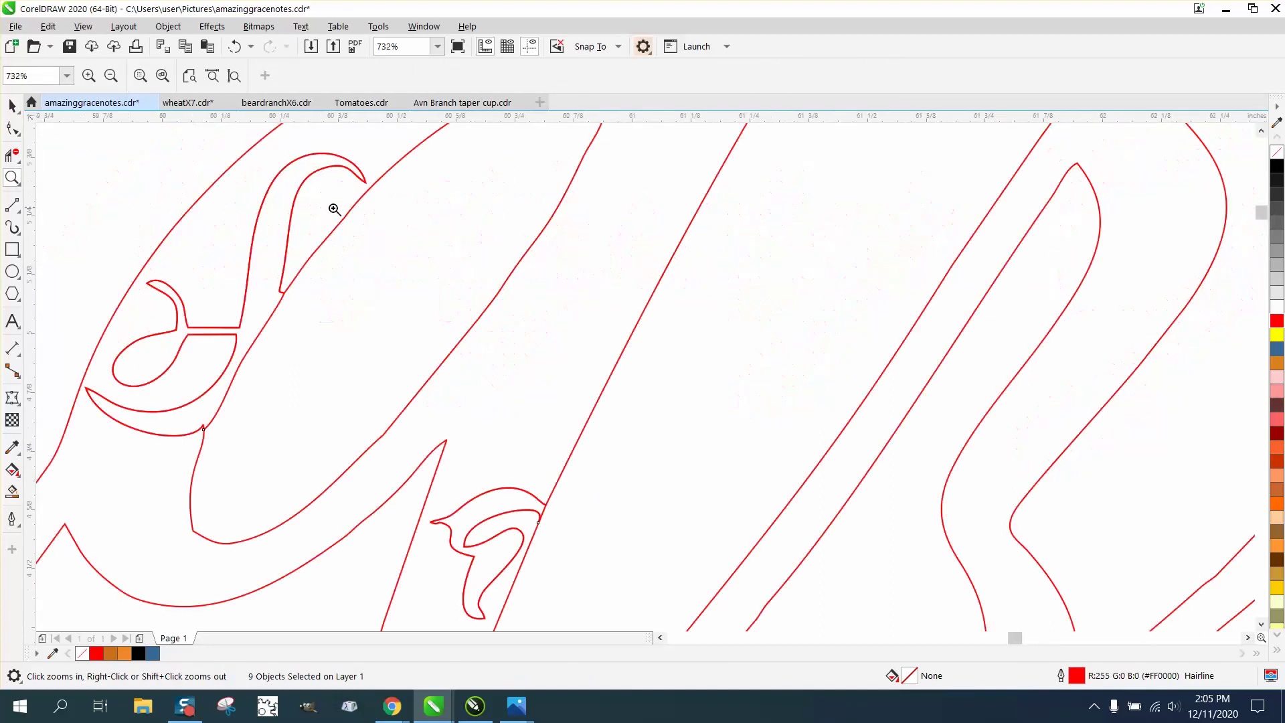
{"action": "left_click", "coordinate": [12, 155]}
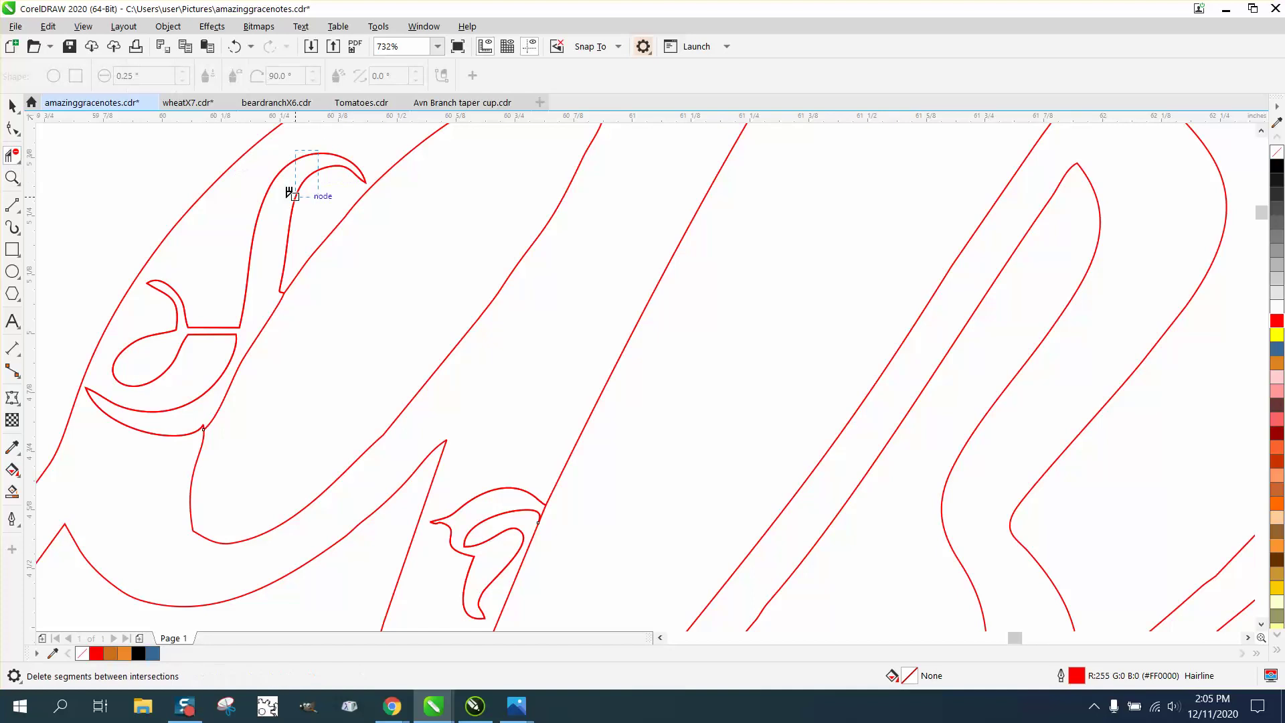
{"action": "left_click", "coordinate": [292, 195]}
{"action": "left_click", "coordinate": [355, 177]}
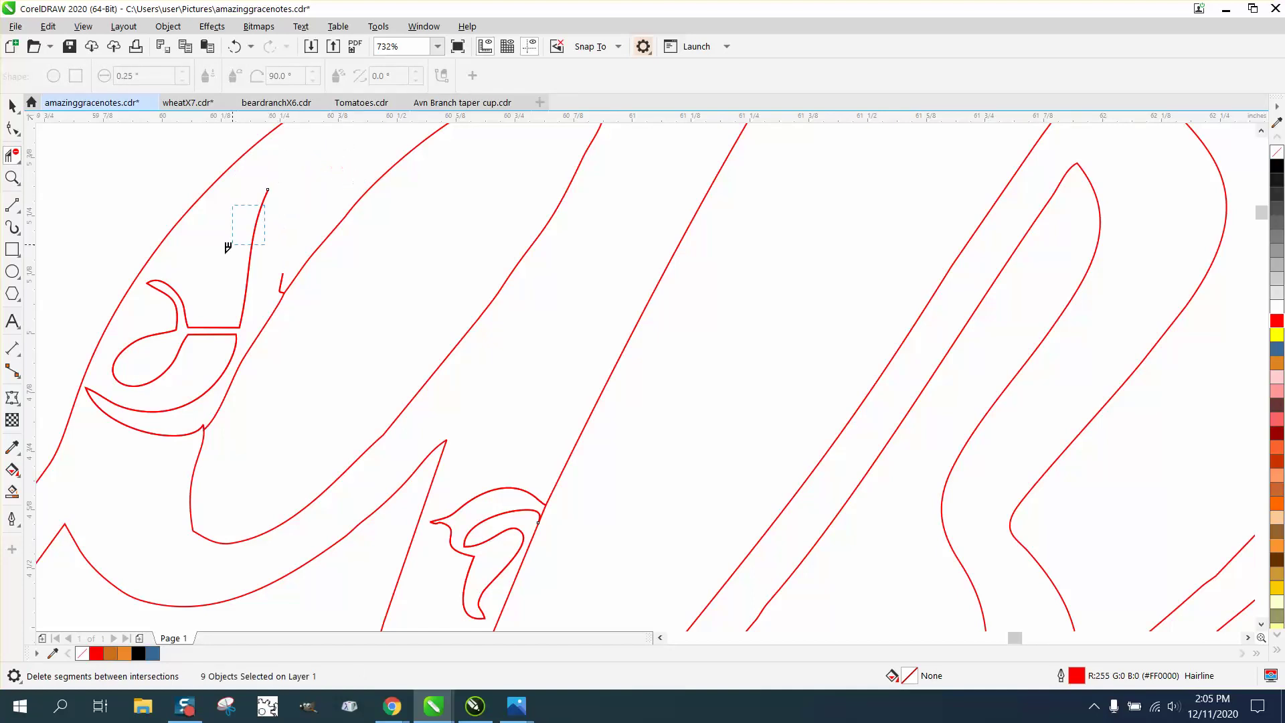
{"action": "left_click_drag", "start_coordinate": [232, 244], "coordinate": [144, 434]}
{"action": "left_click_drag", "start_coordinate": [171, 281], "coordinate": [150, 358]}
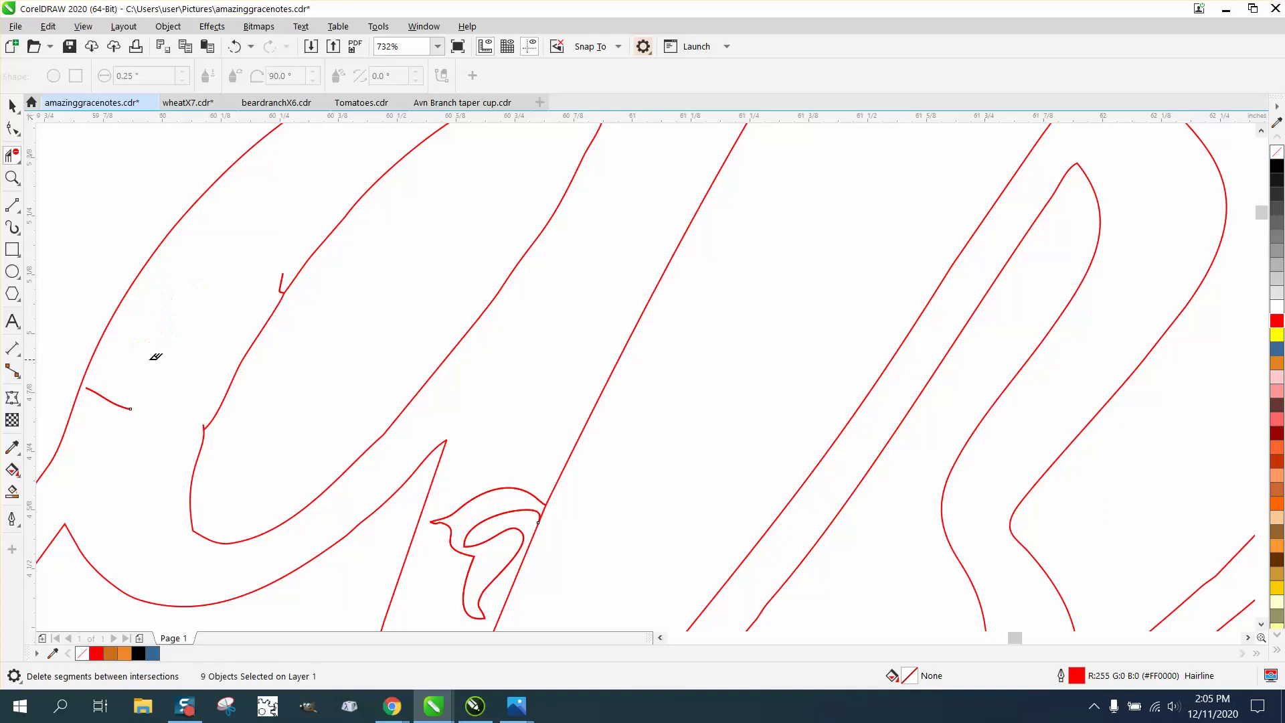
{"action": "left_click", "coordinate": [112, 400]}
Step: Delete the note segments inside the stem of the same "a", undoing the accidental removal of the letter's own outline
{"action": "mouse_move", "coordinate": [499, 477]}
{"action": "left_mouse_down"}
{"action": "mouse_move", "coordinate": [467, 562]}
{"action": "mouse_move", "coordinate": [523, 514]}
{"action": "left_mouse_up"}
{"action": "left_click", "coordinate": [531, 505]}
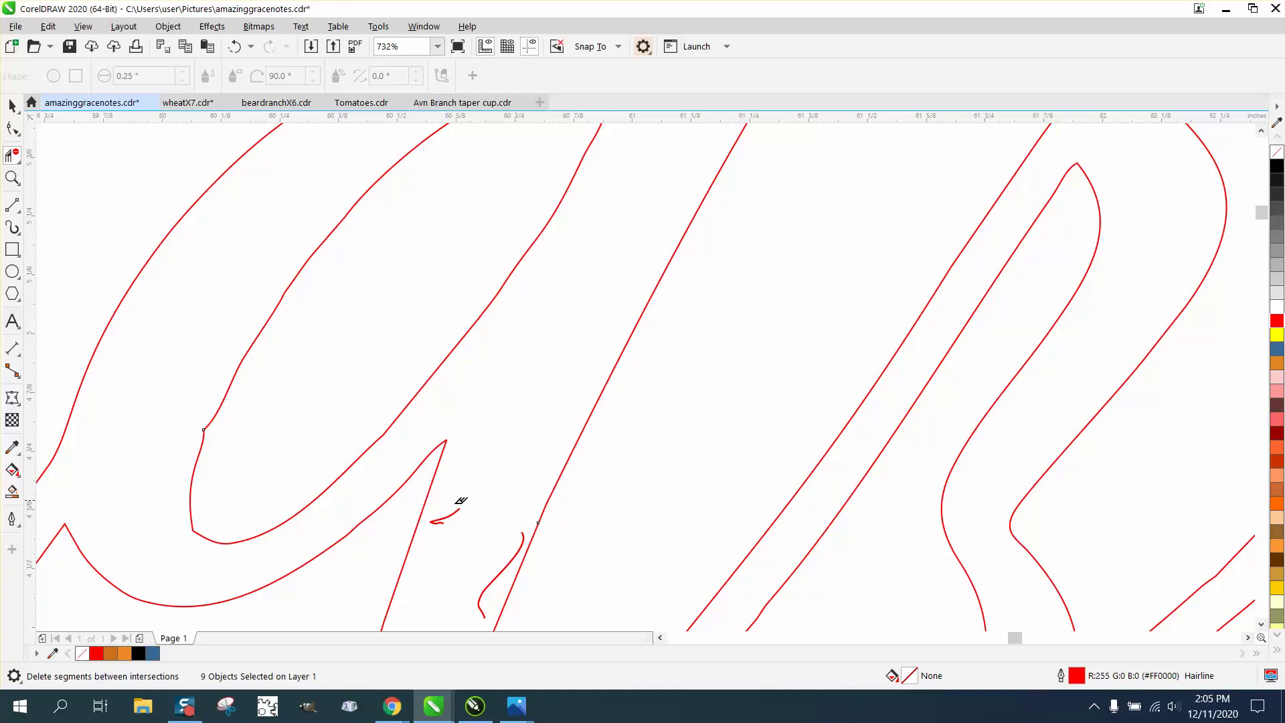
{"action": "left_click", "coordinate": [459, 511]}
{"action": "left_click", "coordinate": [502, 582]}
{"action": "left_click", "coordinate": [477, 602]}
{"action": "scroll", "coordinate": [479, 589], "scroll_direction": "down", "scroll_amount": 1}
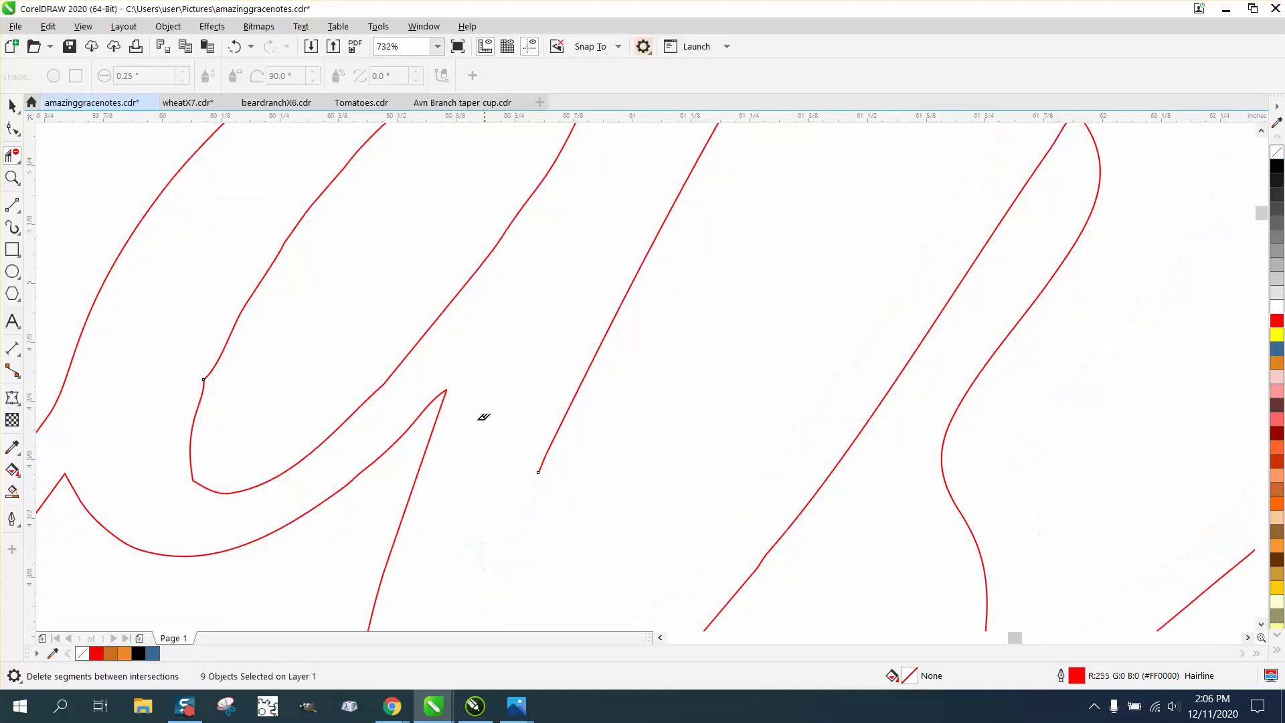
{"action": "left_click", "coordinate": [235, 46]}
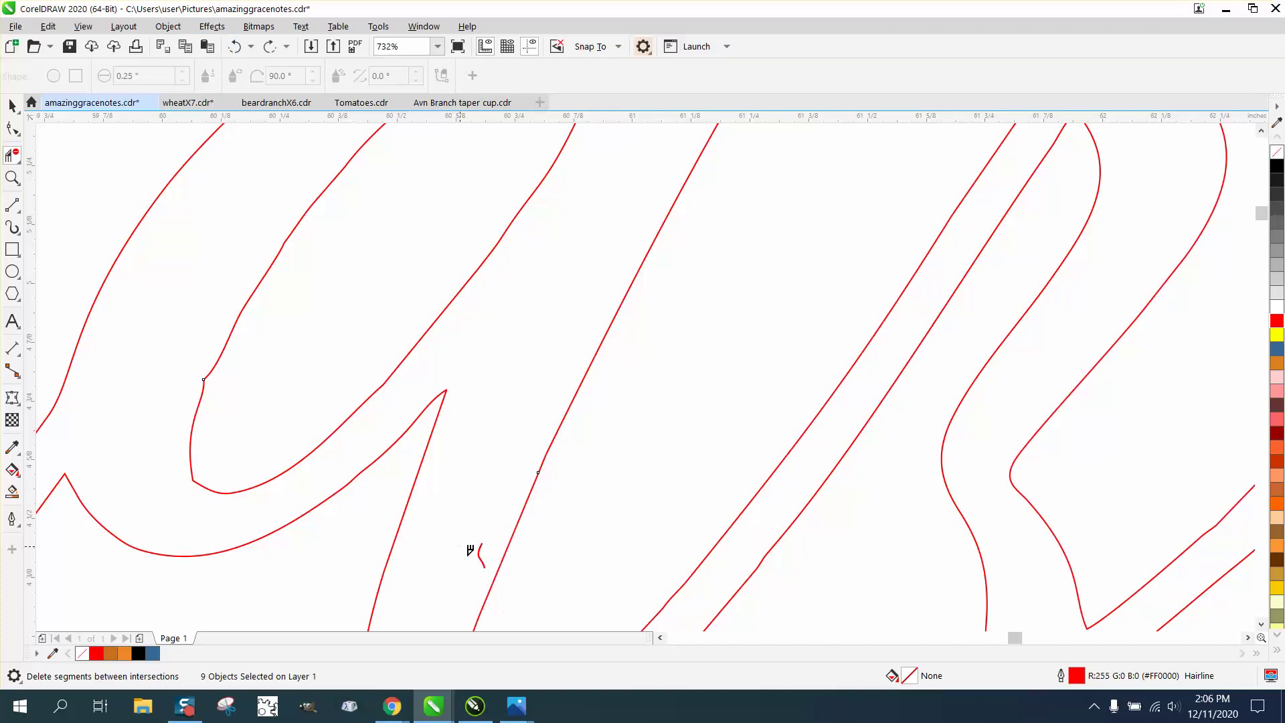
{"action": "left_click", "coordinate": [481, 561]}
{"action": "scroll", "coordinate": [660, 525], "scroll_direction": "down", "scroll_amount": 5}
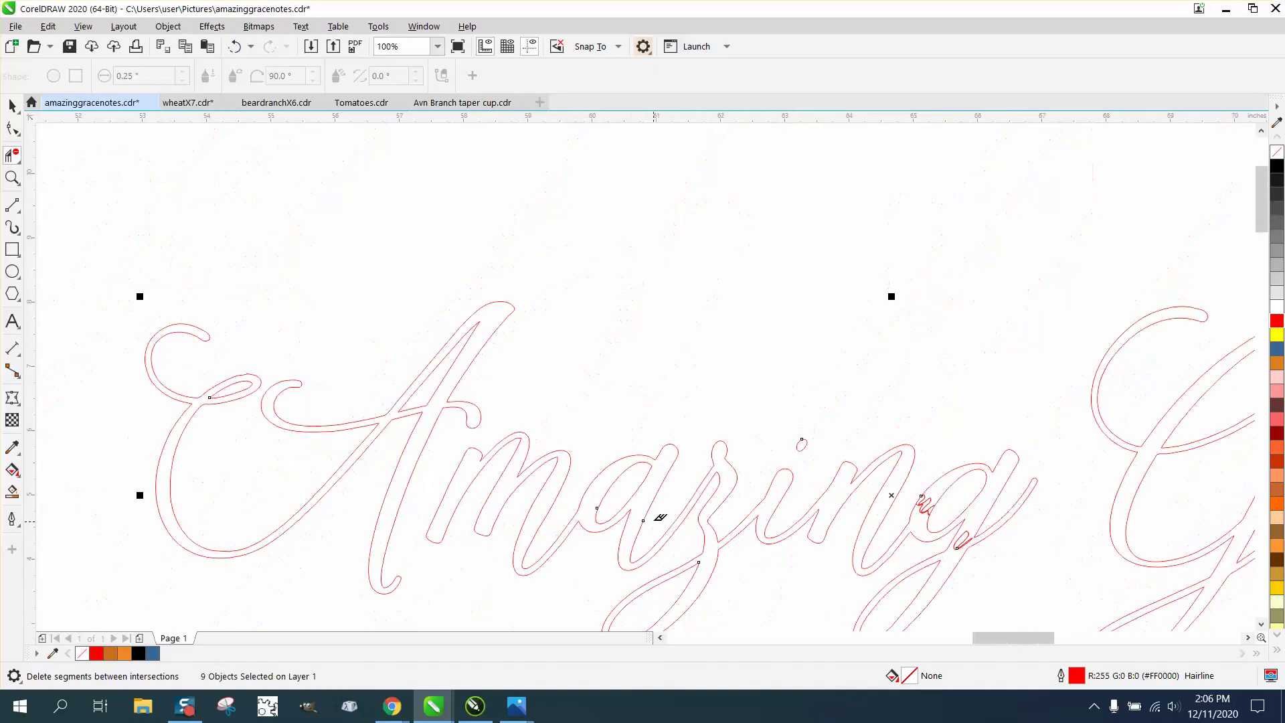
Step: Delete the note segments inside the bowl of the "g" in "Amazing" with the Virtual Segment Delete tool, undoing one wrong removal
{"action": "left_click", "coordinate": [12, 177]}
{"action": "left_click_drag", "start_coordinate": [1042, 592], "coordinate": [1031, 528]}
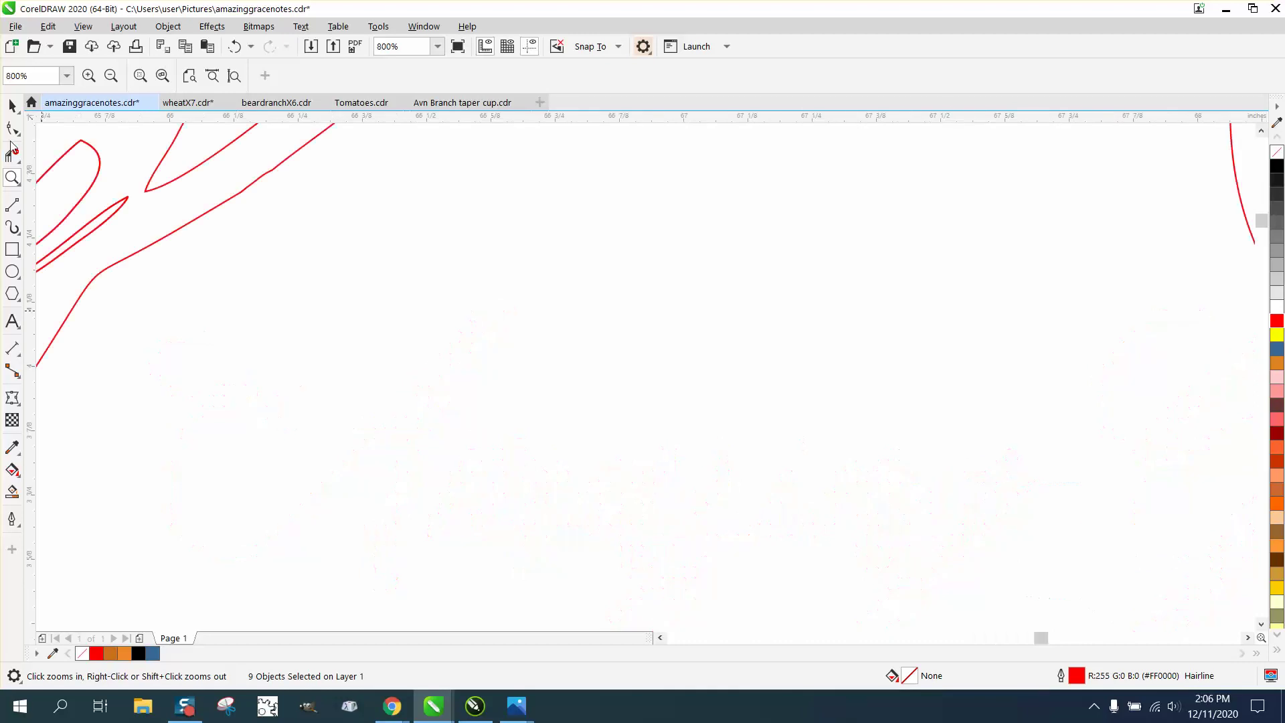
{"action": "right_click", "coordinate": [528, 350]}
{"action": "right_click", "coordinate": [505, 342]}
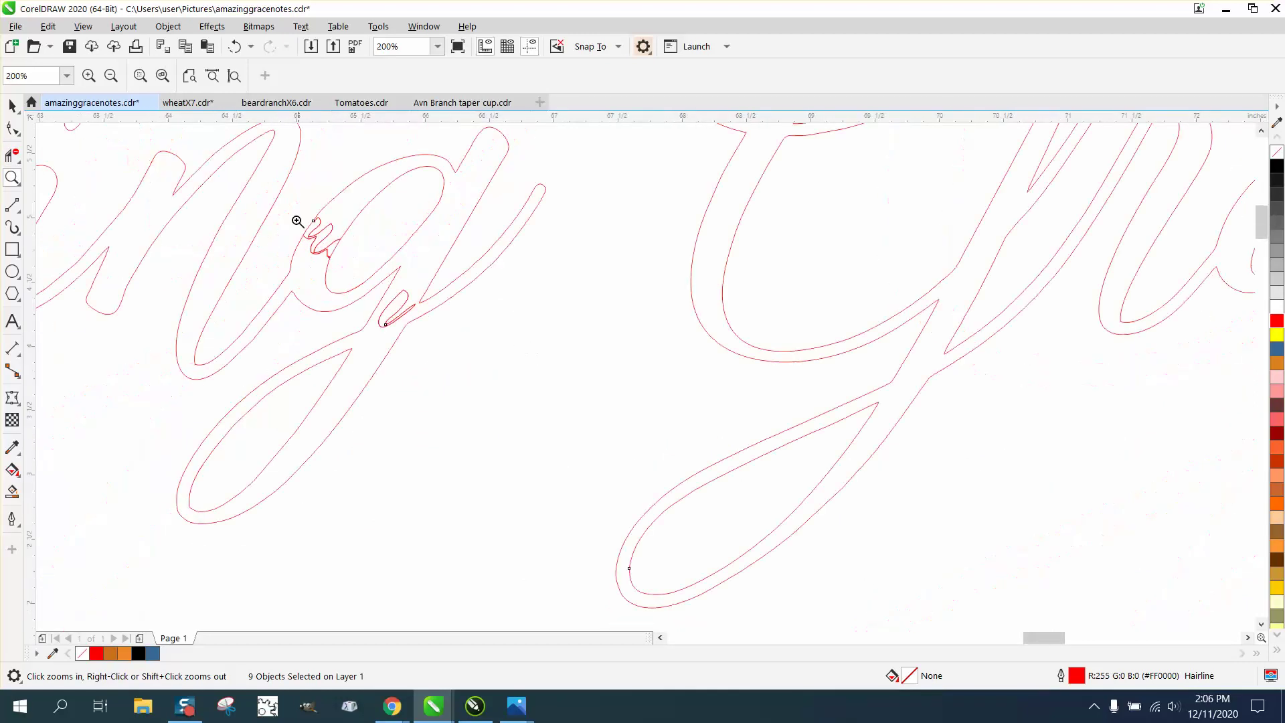
{"action": "left_click_drag", "start_coordinate": [297, 221], "coordinate": [516, 381]}
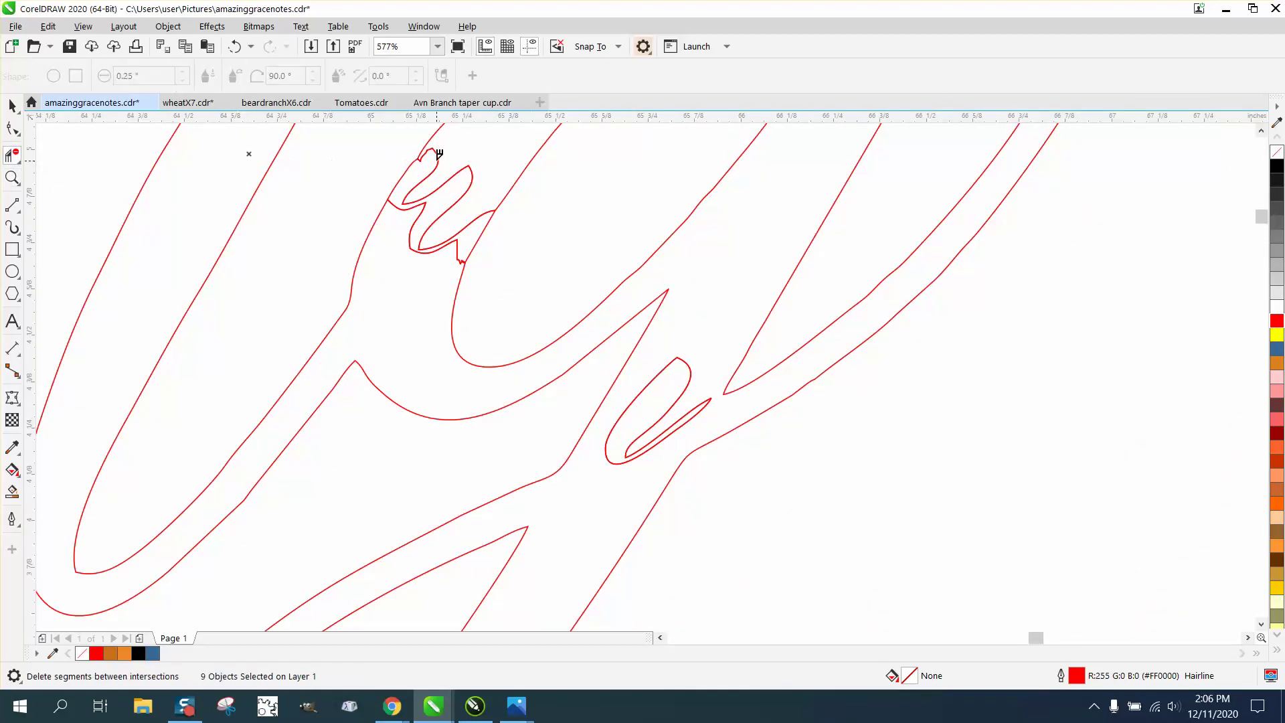
{"action": "left_click", "coordinate": [448, 186]}
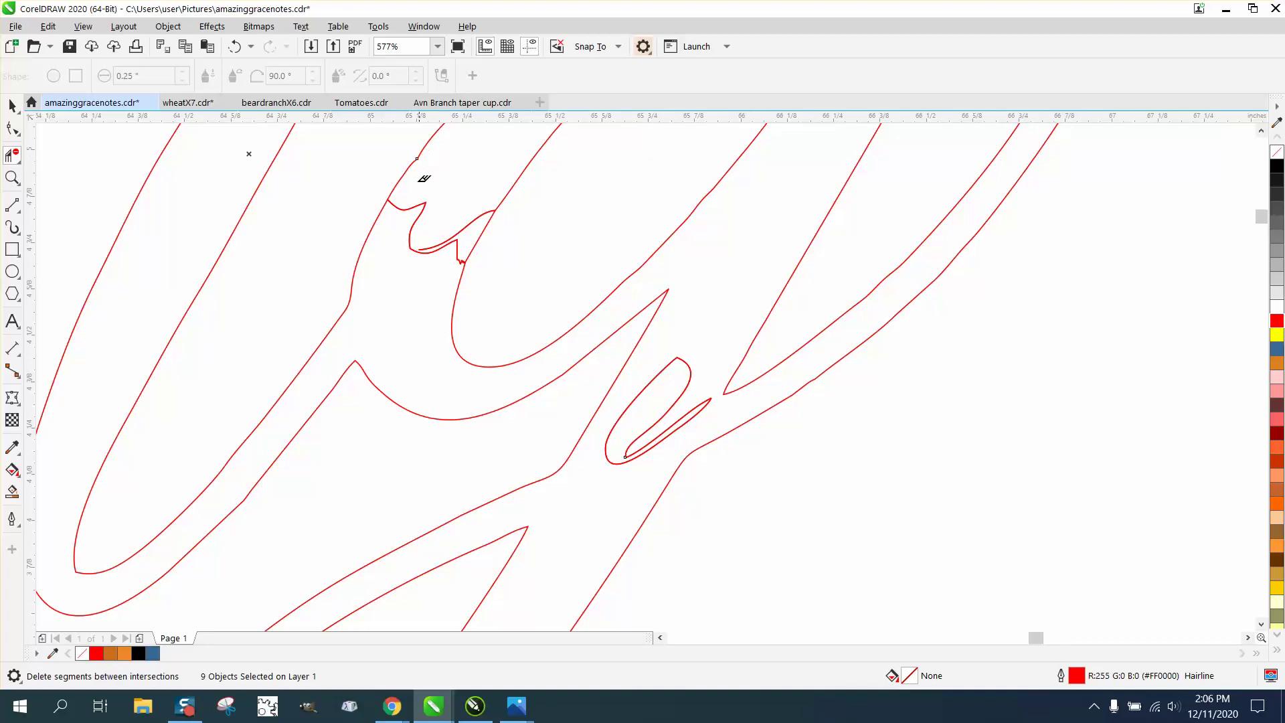
{"action": "left_click", "coordinate": [405, 208]}
{"action": "left_click", "coordinate": [393, 198]}
{"action": "left_click", "coordinate": [235, 46]}
{"action": "left_click", "coordinate": [431, 248]}
{"action": "left_click", "coordinate": [459, 253]}
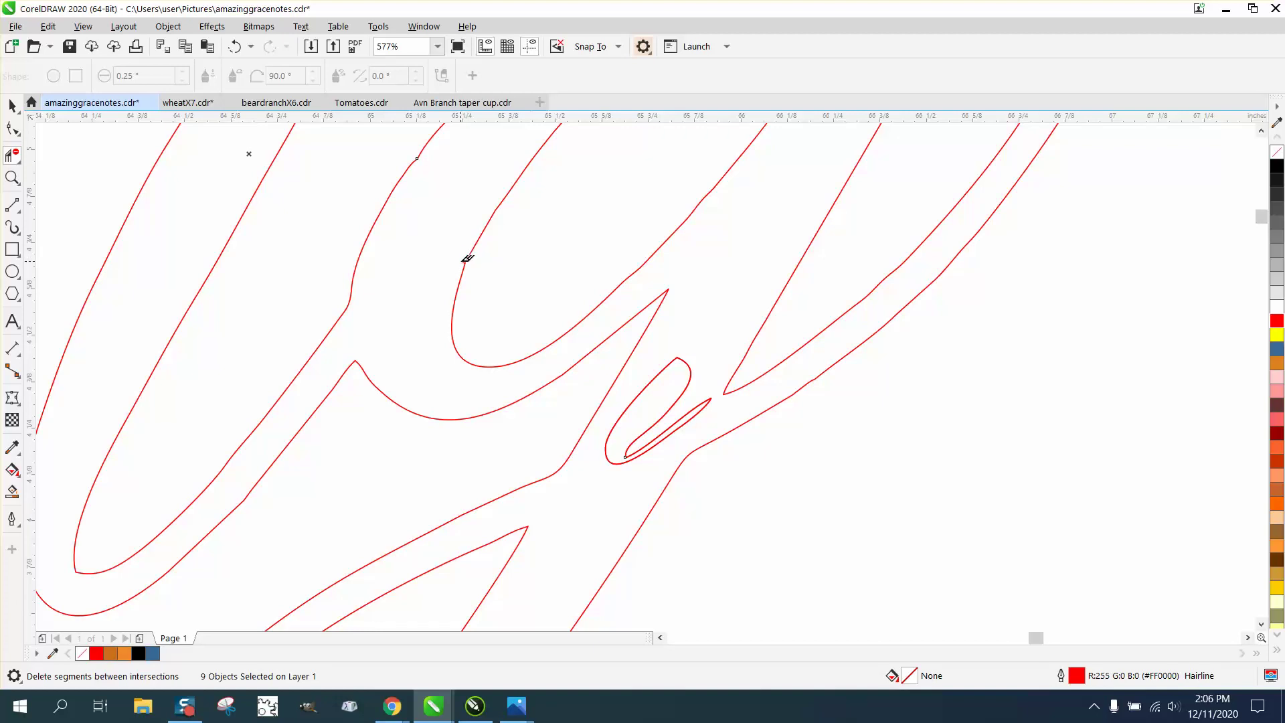
Step: Delete the leftover note segments inside the stem of the "g" in "Amazing"
{"action": "left_click", "coordinate": [660, 402]}
{"action": "left_click", "coordinate": [669, 409]}
{"action": "left_click", "coordinate": [632, 446]}
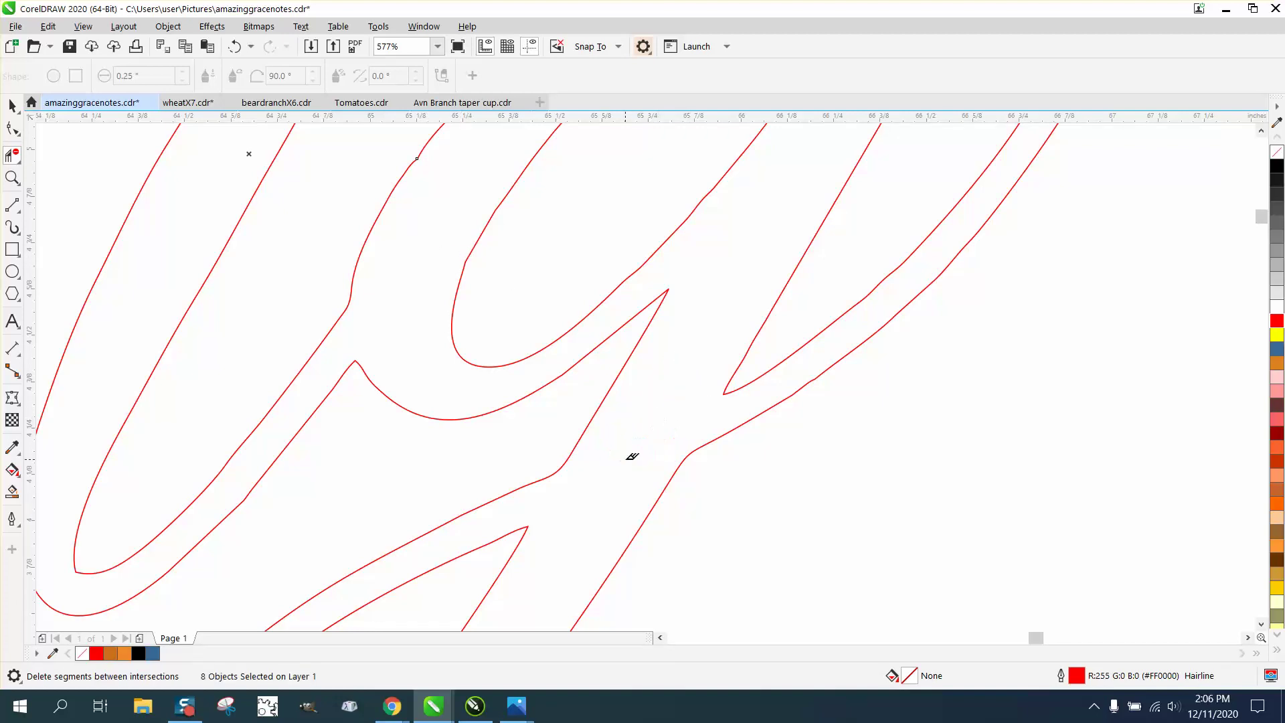
Step: Delete the leftover note segments where the "c" and "e" of "Grace" join with the Virtual Segment Delete tool
{"action": "scroll", "coordinate": [568, 395], "scroll_direction": "down", "scroll_amount": 5}
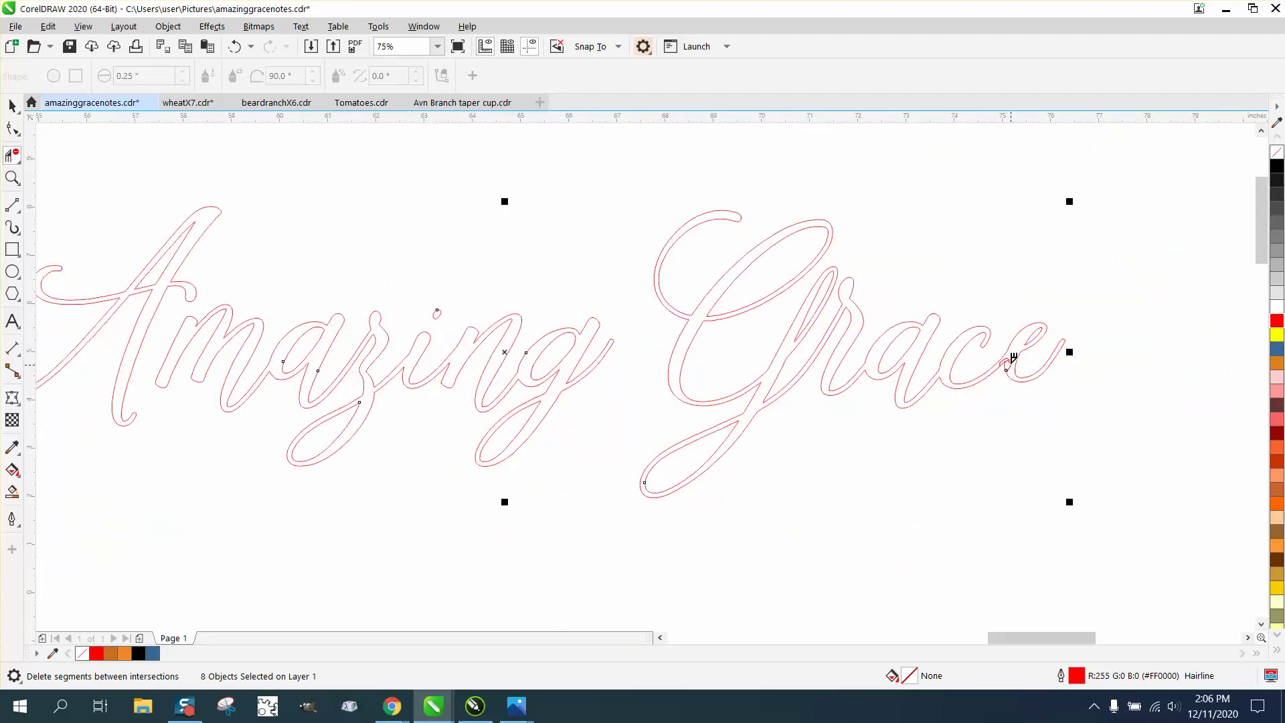
{"action": "left_click", "coordinate": [12, 177]}
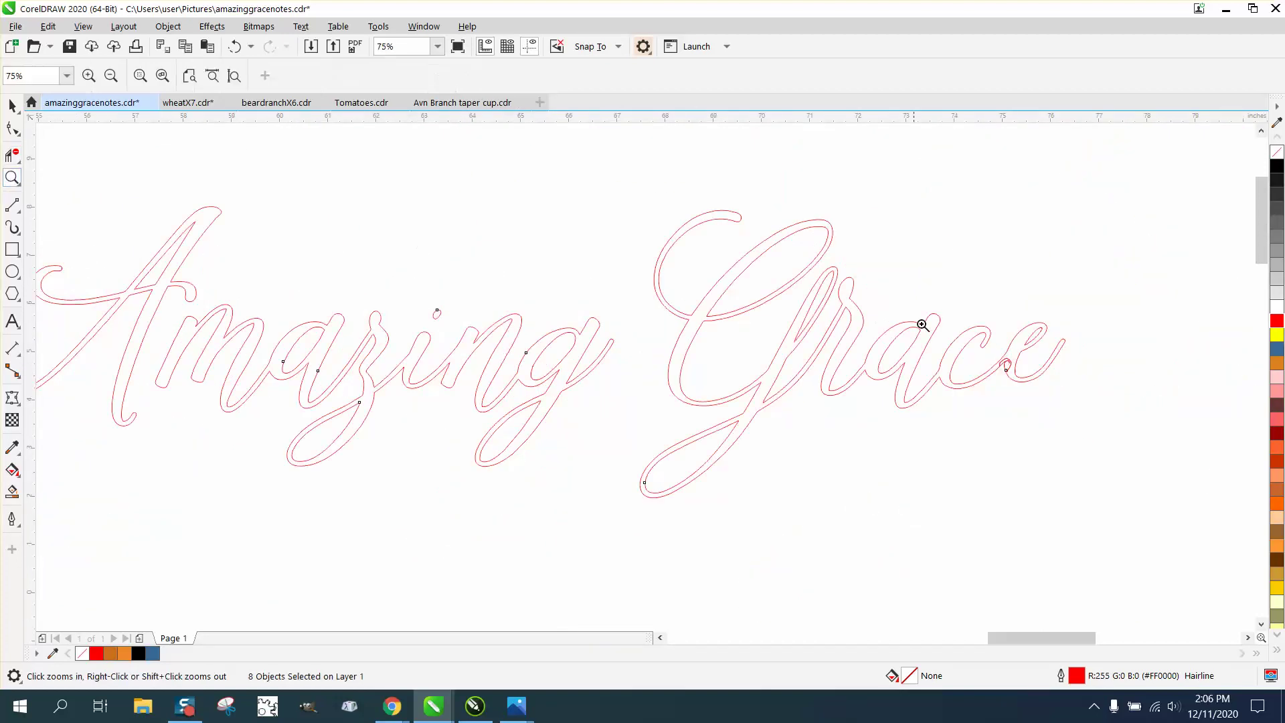
{"action": "left_click_drag", "start_coordinate": [924, 325], "coordinate": [1121, 449]}
{"action": "left_click", "coordinate": [12, 155]}
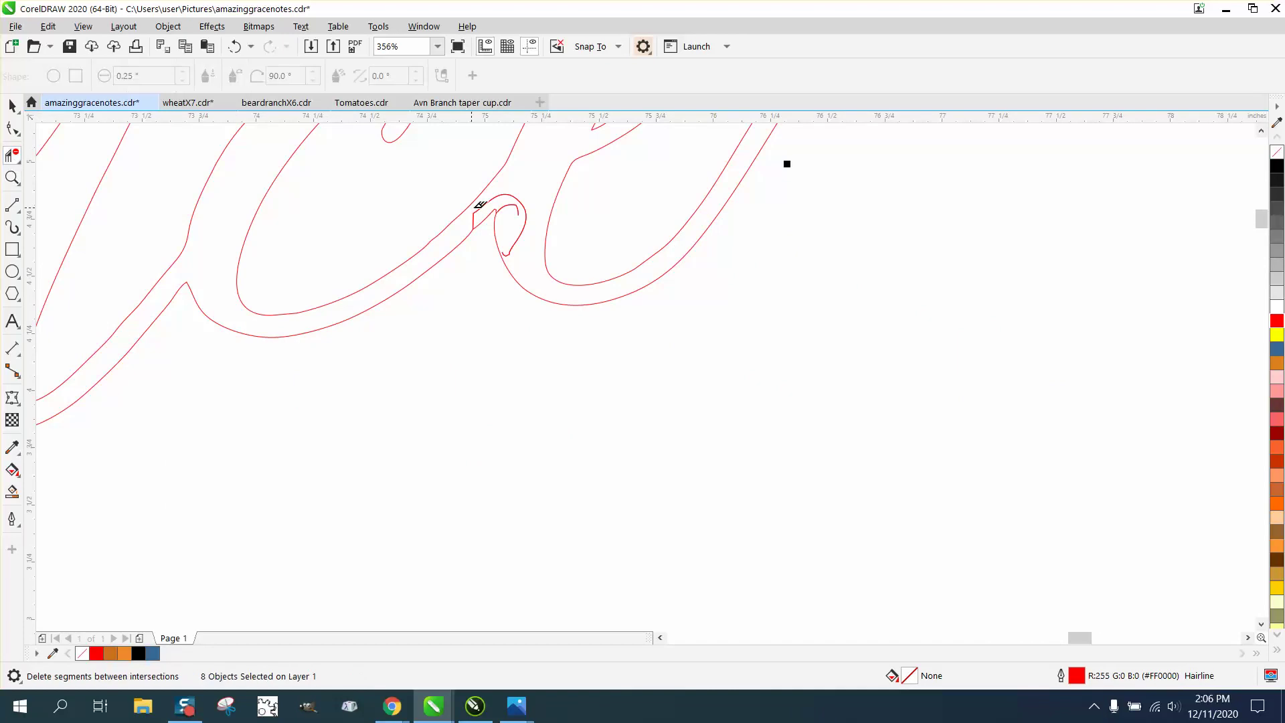
{"action": "left_click", "coordinate": [510, 213]}
{"action": "scroll", "coordinate": [544, 251], "scroll_direction": "down", "scroll_amount": 6}
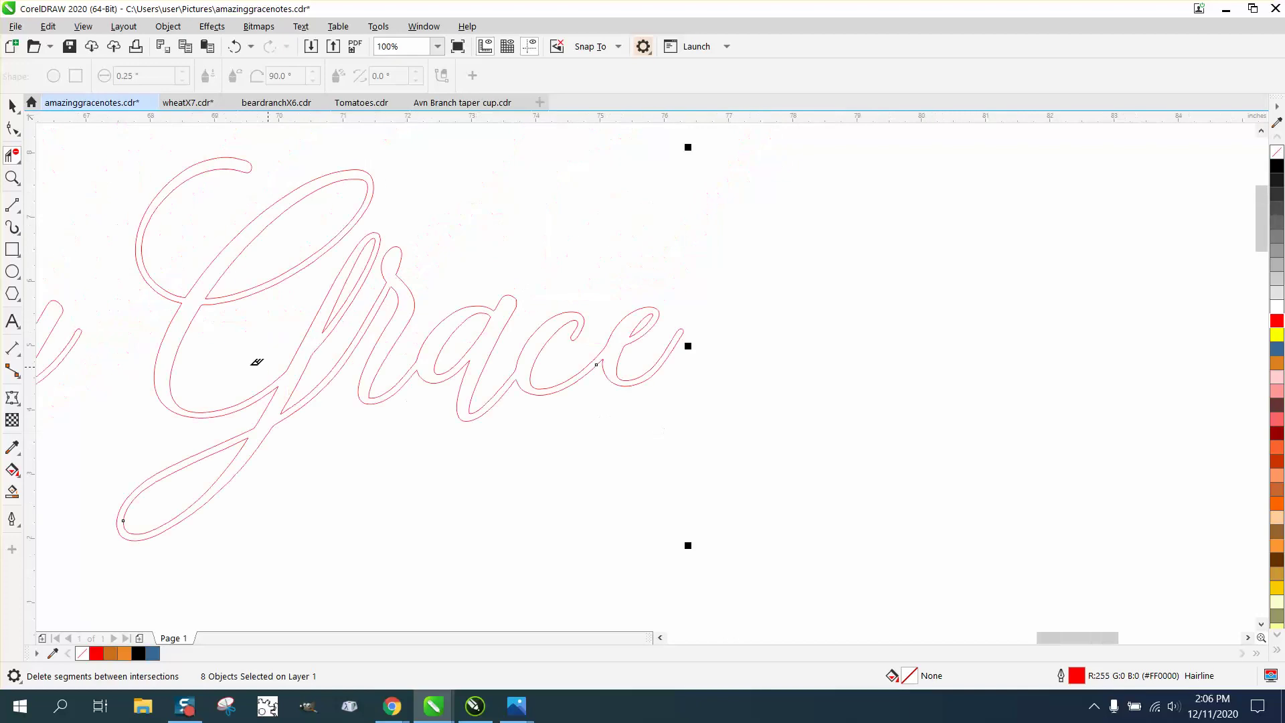
Step: Deselect the title lettering and set the nudge distance to 8 inches
{"action": "left_click", "coordinate": [12, 105]}
{"action": "scroll", "coordinate": [619, 259], "scroll_direction": "down", "scroll_amount": 1}
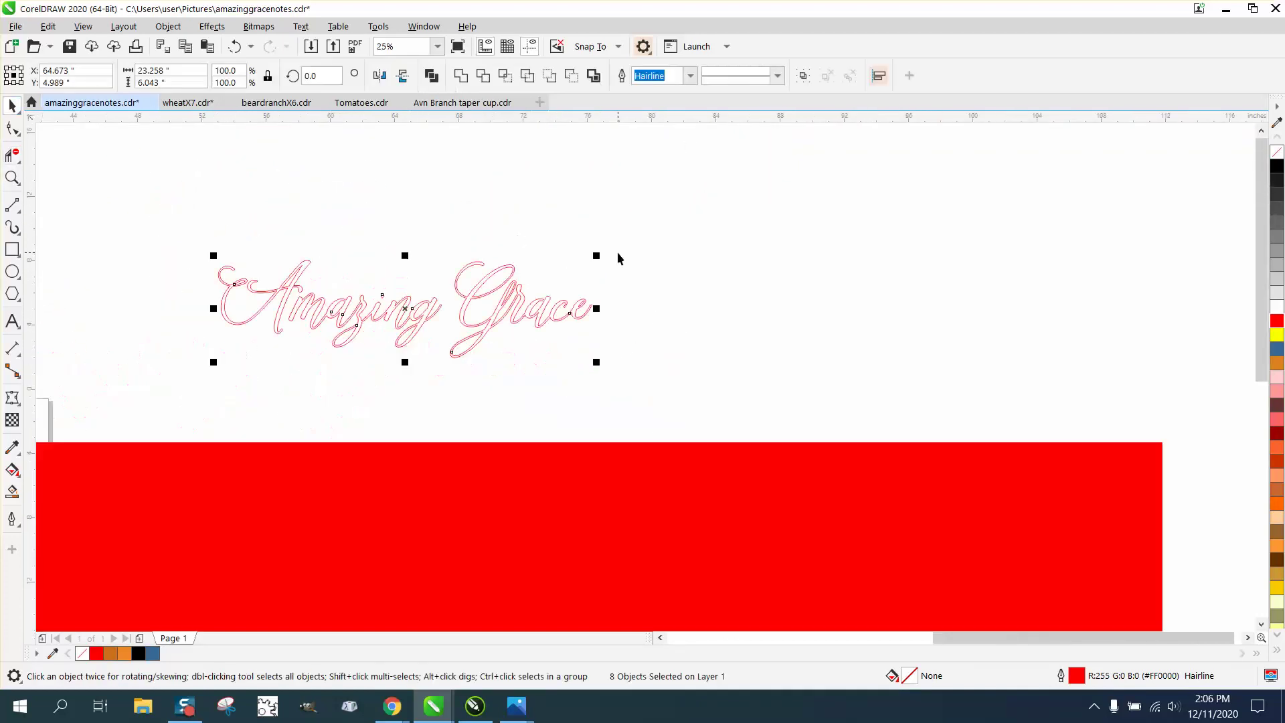
{"action": "left_click_drag", "start_coordinate": [178, 238], "coordinate": [668, 375]}
{"action": "left_click", "coordinate": [270, 135]}
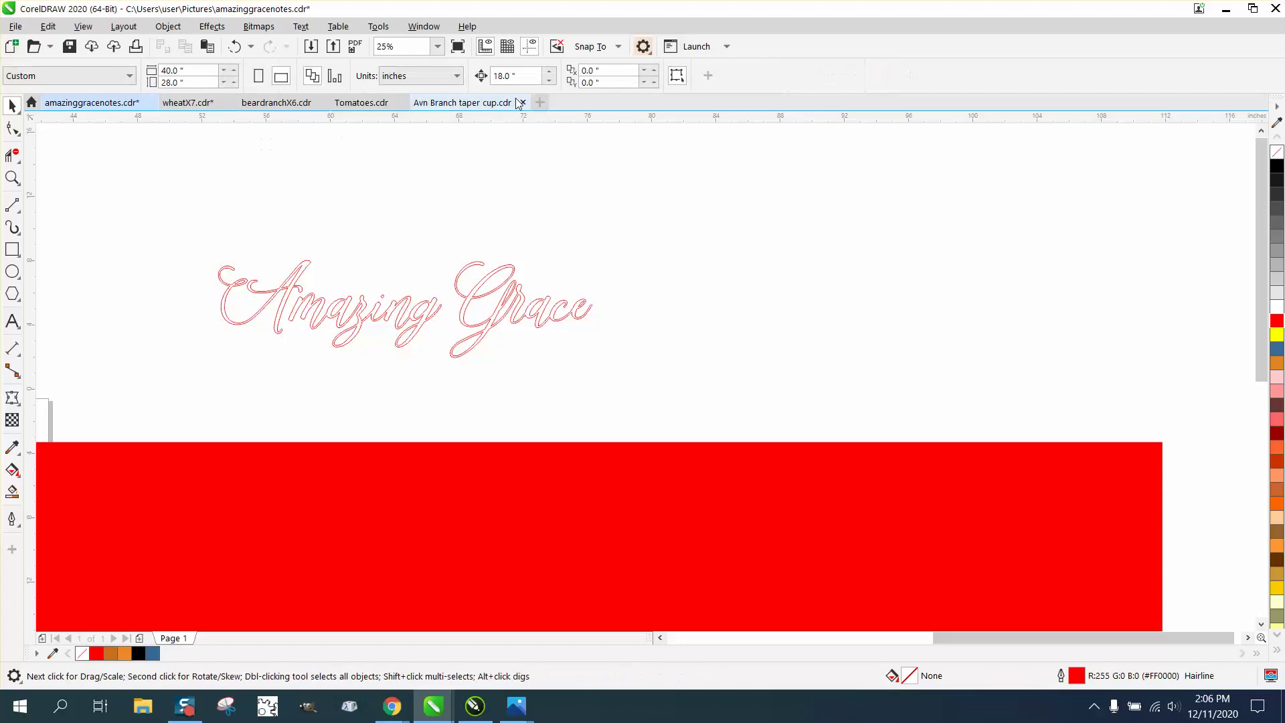
{"action": "type", "text": "8"}
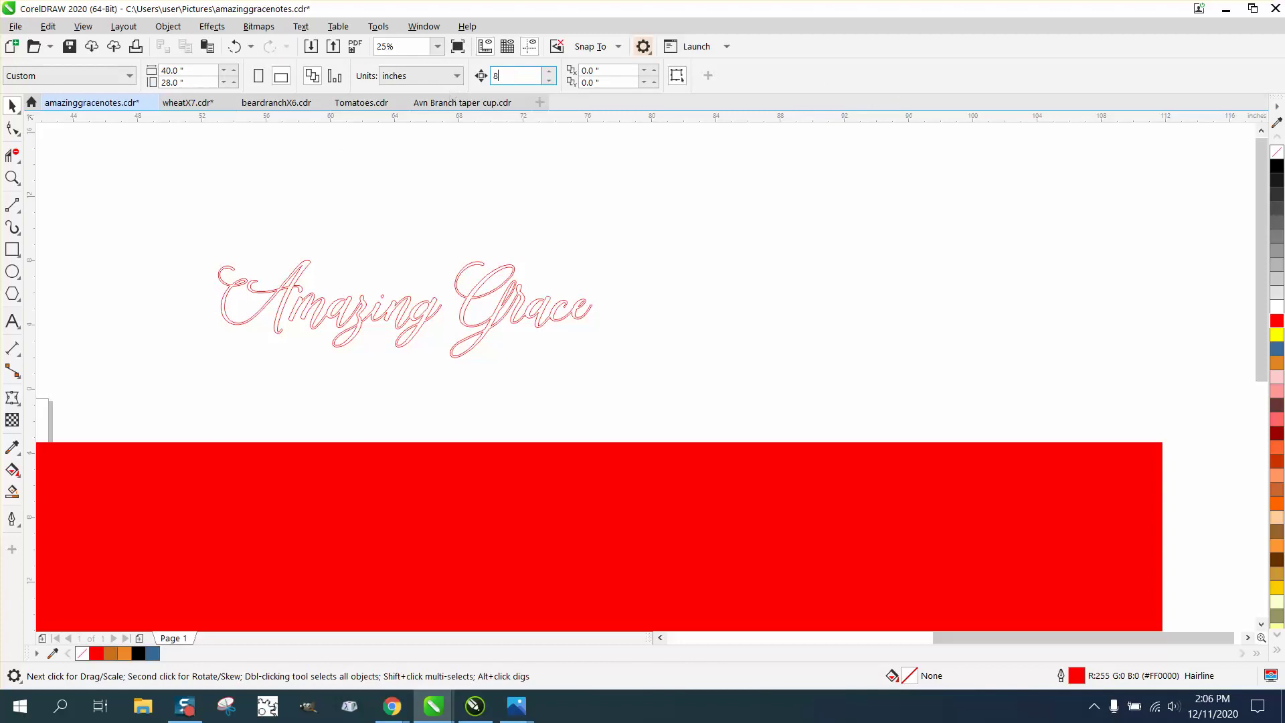
Step: Create black, outline-free copies of the "Amazing Grace" lettering with the Smart Fill tool, nudging each one up 8 inches above the red outlines
{"action": "left_click", "coordinate": [12, 492]}
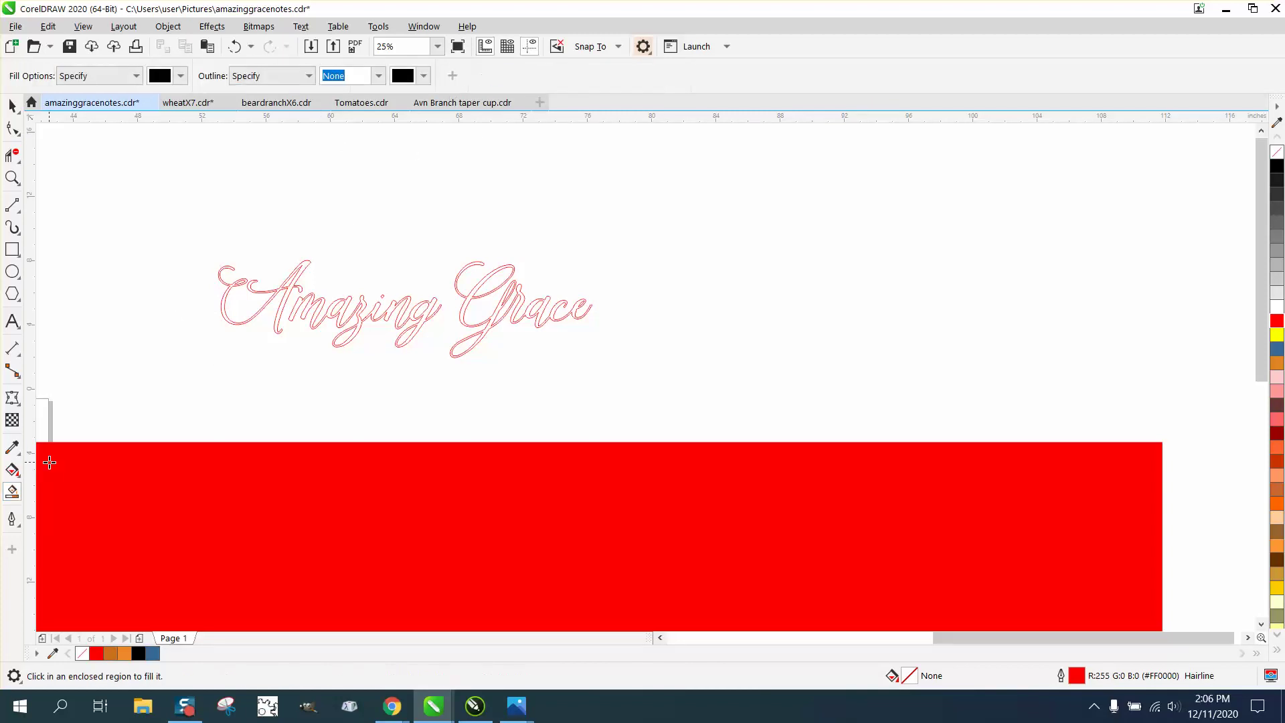
{"action": "left_click", "coordinate": [302, 267]}
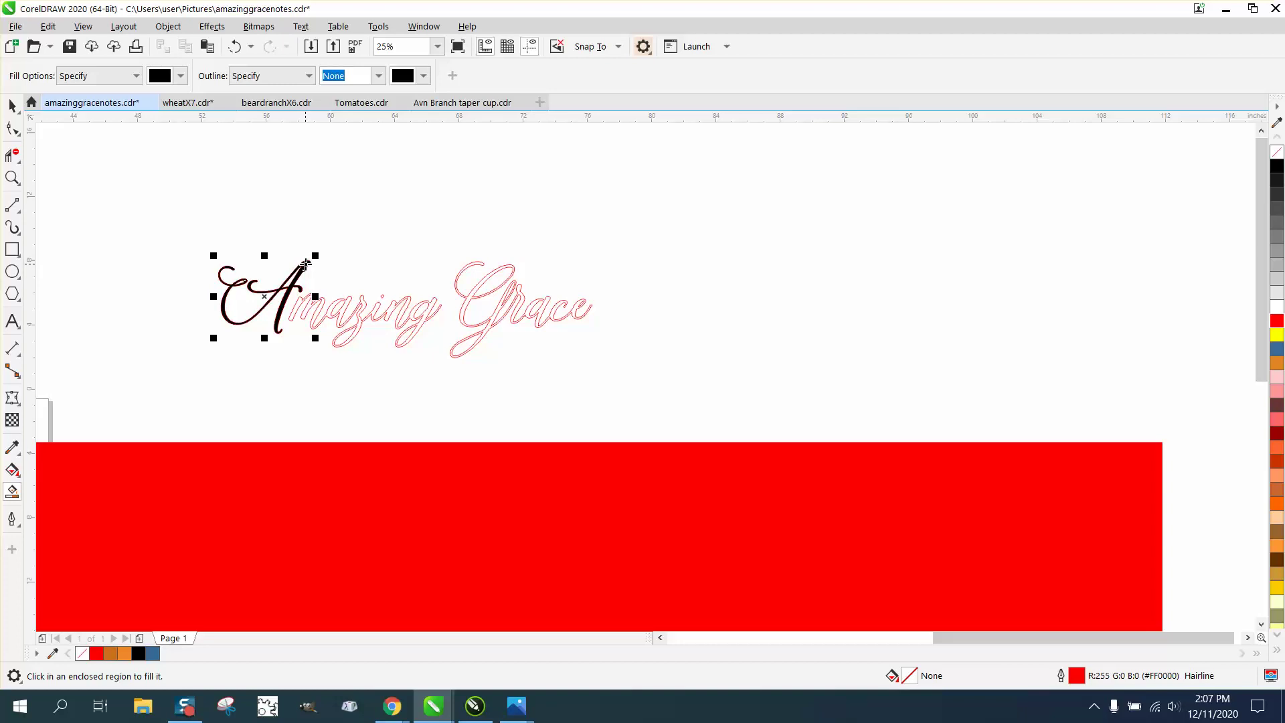
{"action": "key", "text": "Up"}
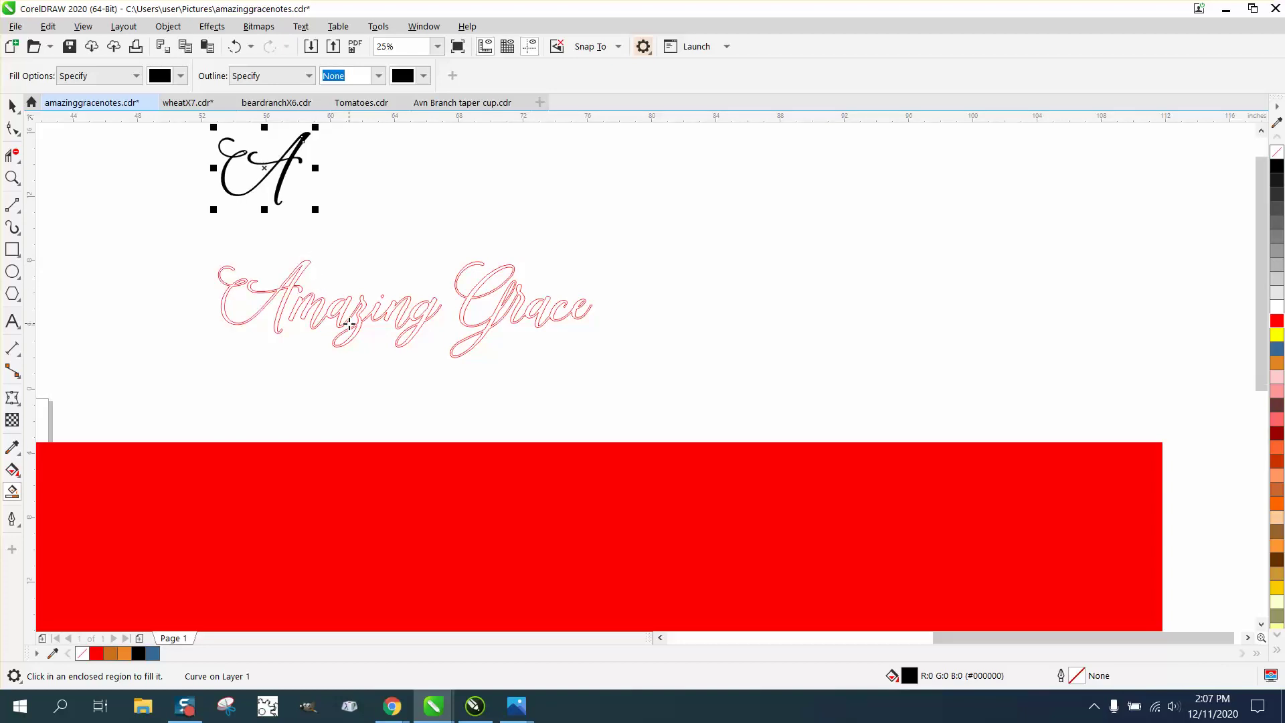
{"action": "left_click", "coordinate": [344, 310]}
{"action": "key", "text": "Up"}
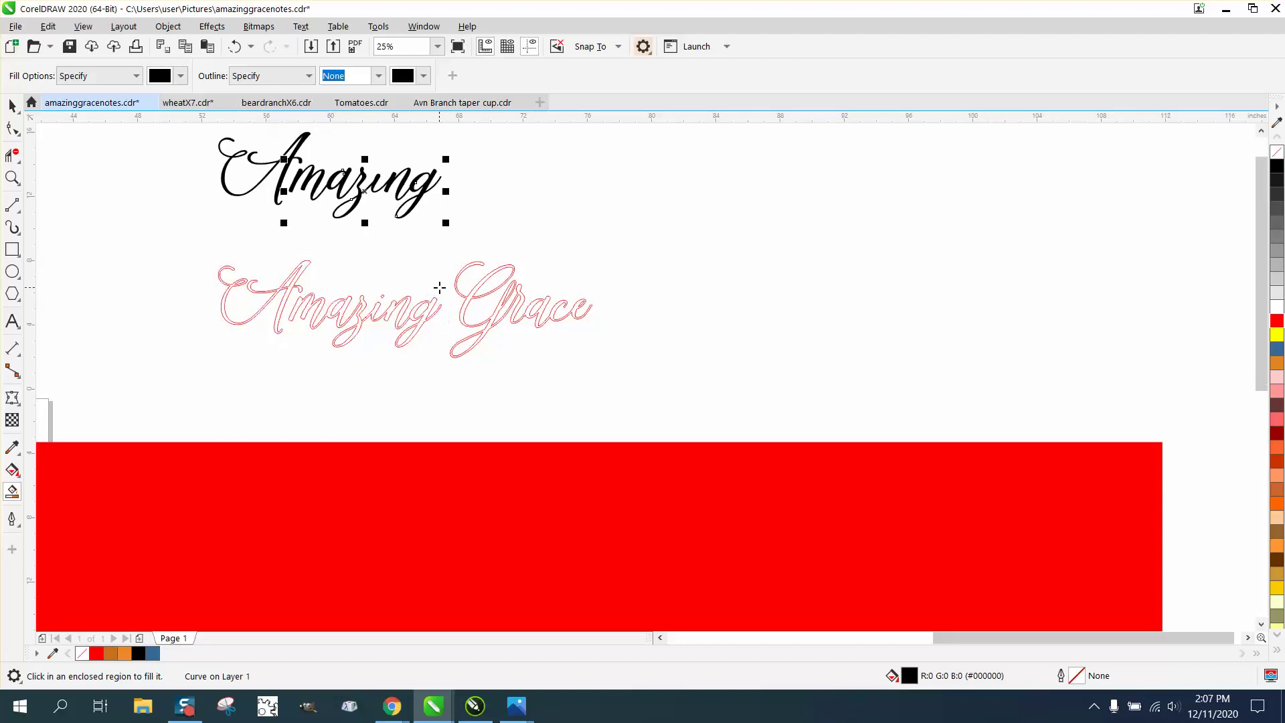
{"action": "left_click", "coordinate": [511, 266]}
{"action": "key", "text": "Up"}
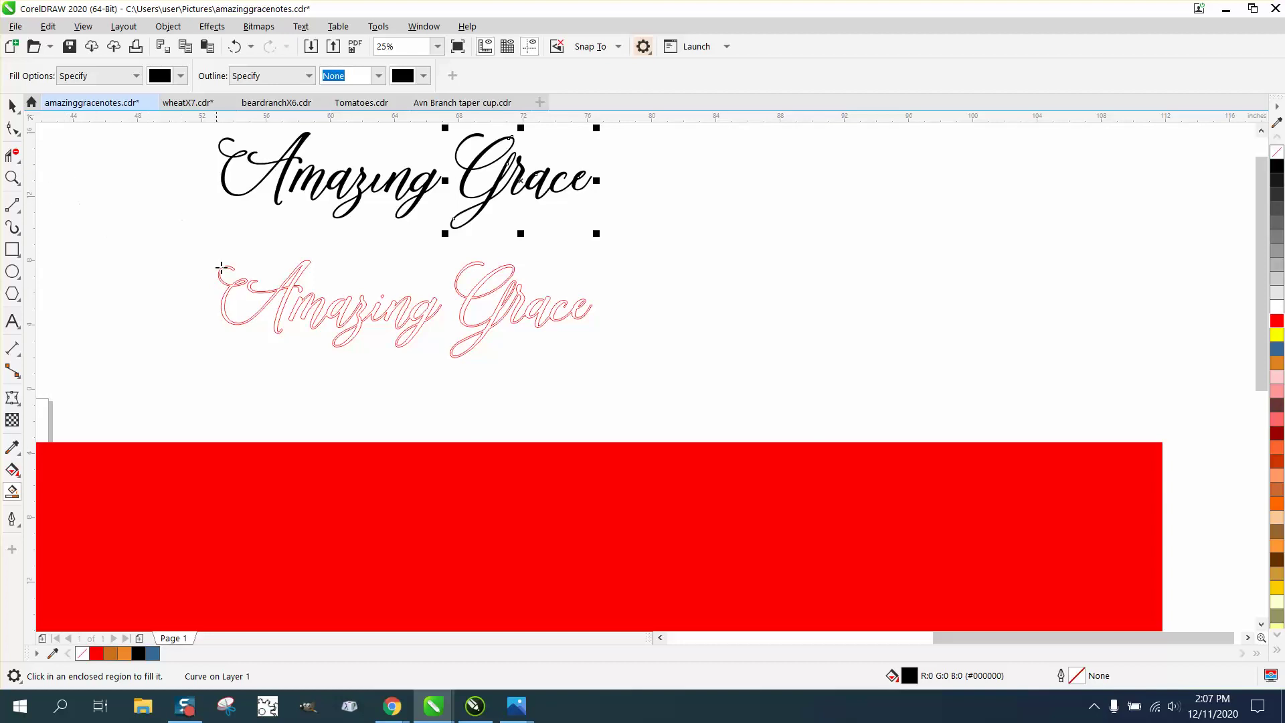
Step: Set the three black title copies to no fill with a black hairline outline
{"action": "left_click", "coordinate": [12, 177]}
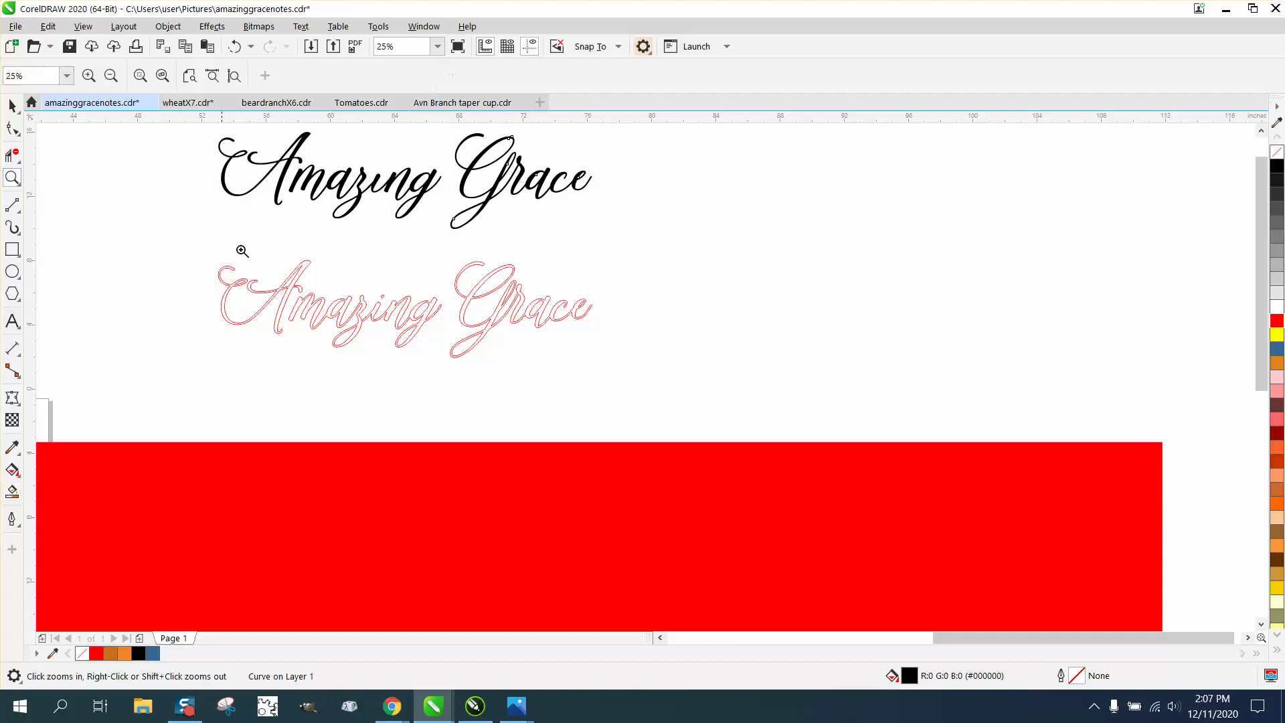
{"action": "right_click", "coordinate": [313, 237]}
{"action": "left_click_drag", "start_coordinate": [263, 194], "coordinate": [472, 244]}
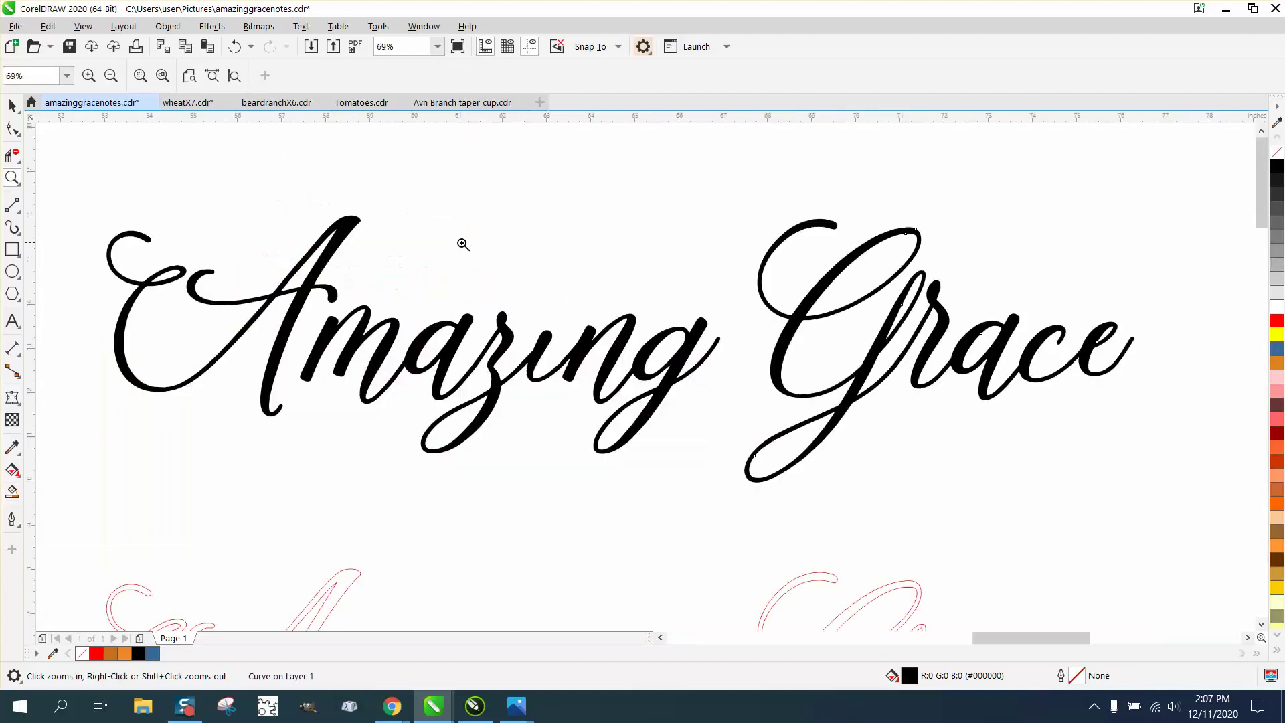
{"action": "left_click", "coordinate": [19, 111]}
{"action": "left_click", "coordinate": [12, 105]}
{"action": "left_click_drag", "start_coordinate": [59, 168], "coordinate": [1173, 500]}
{"action": "left_click", "coordinate": [1276, 155]}
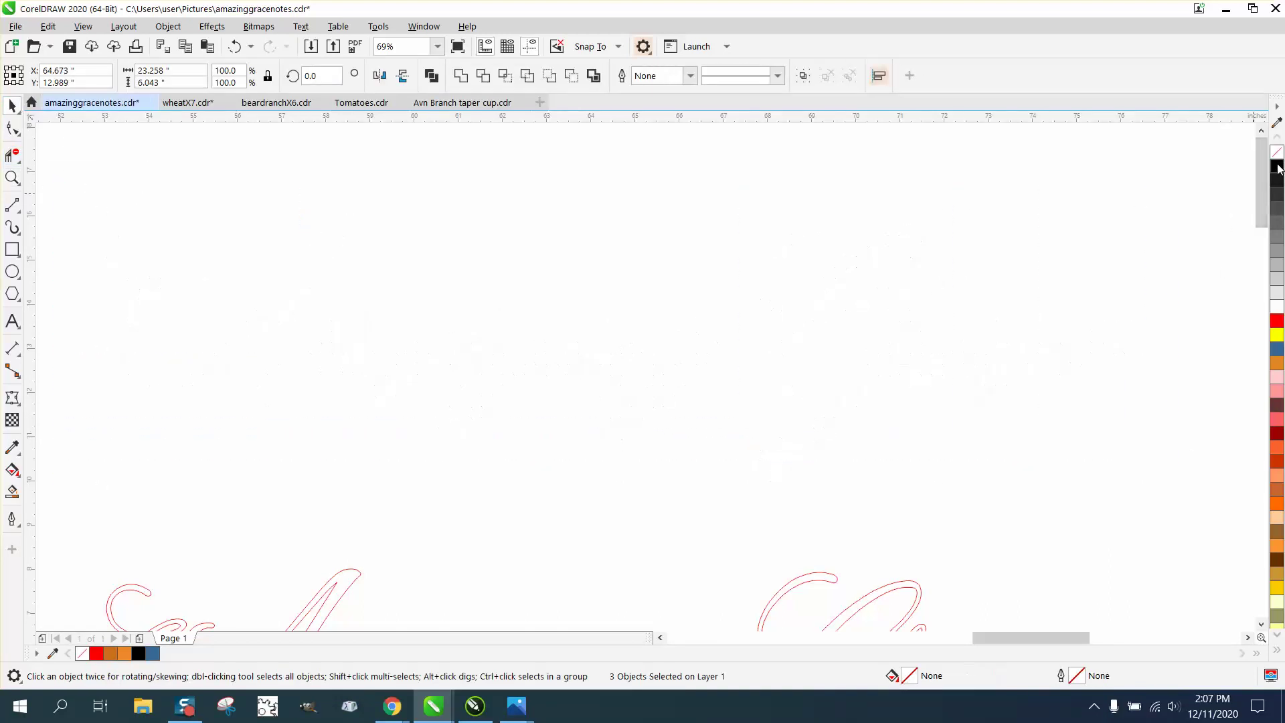
{"action": "right_click", "coordinate": [1277, 169]}
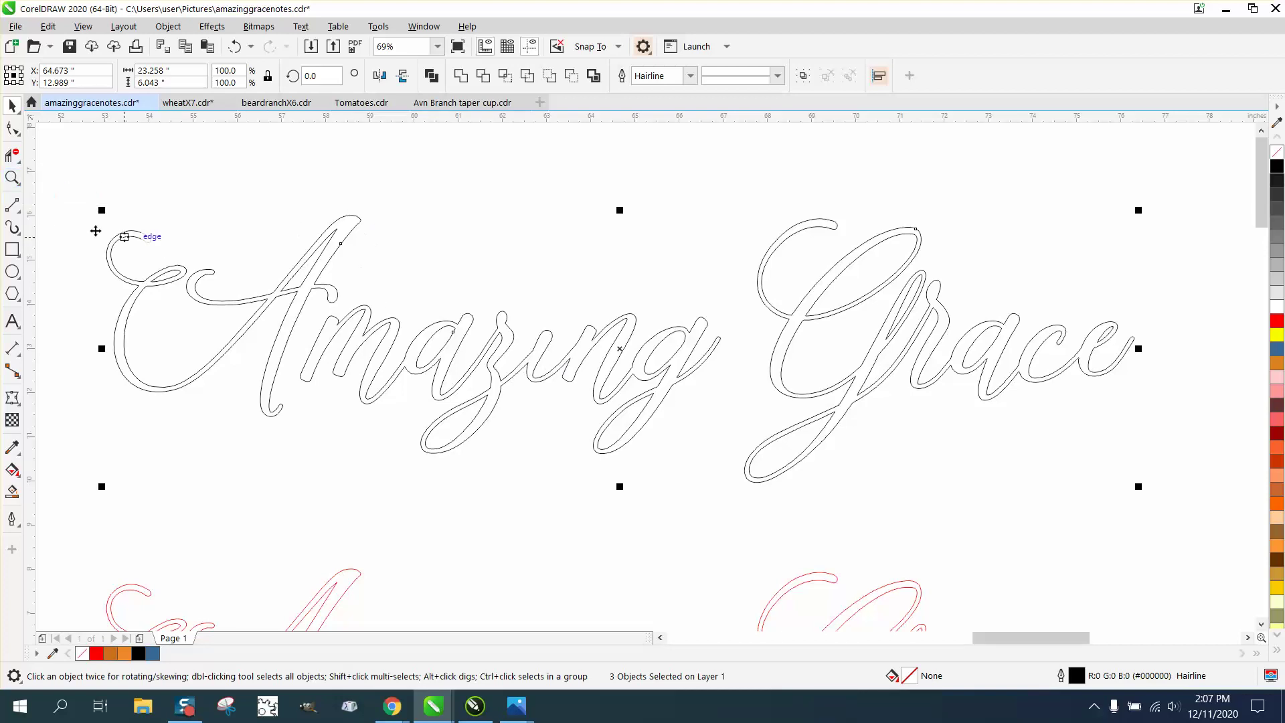
Step: Inspect the outlined title copies up close, then undo their outline and no-fill changes
{"action": "left_click", "coordinate": [12, 177]}
{"action": "left_click", "coordinate": [402, 277]}
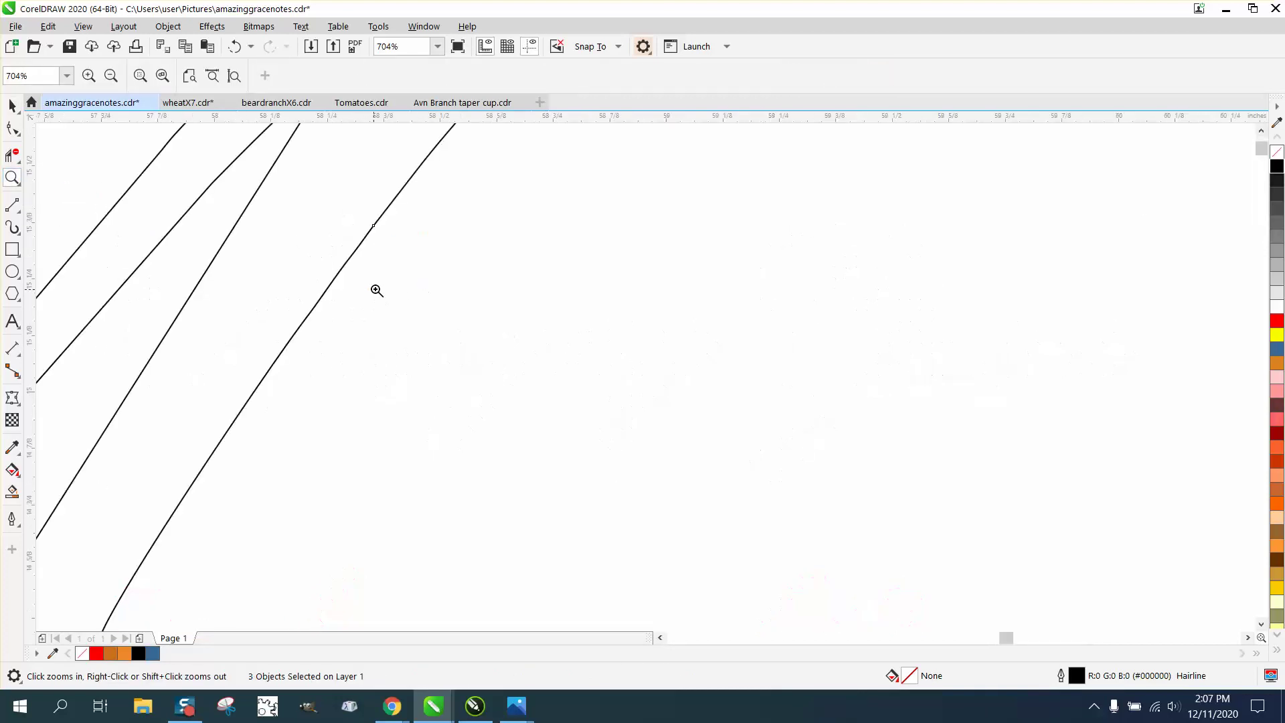
{"action": "right_click", "coordinate": [529, 295]}
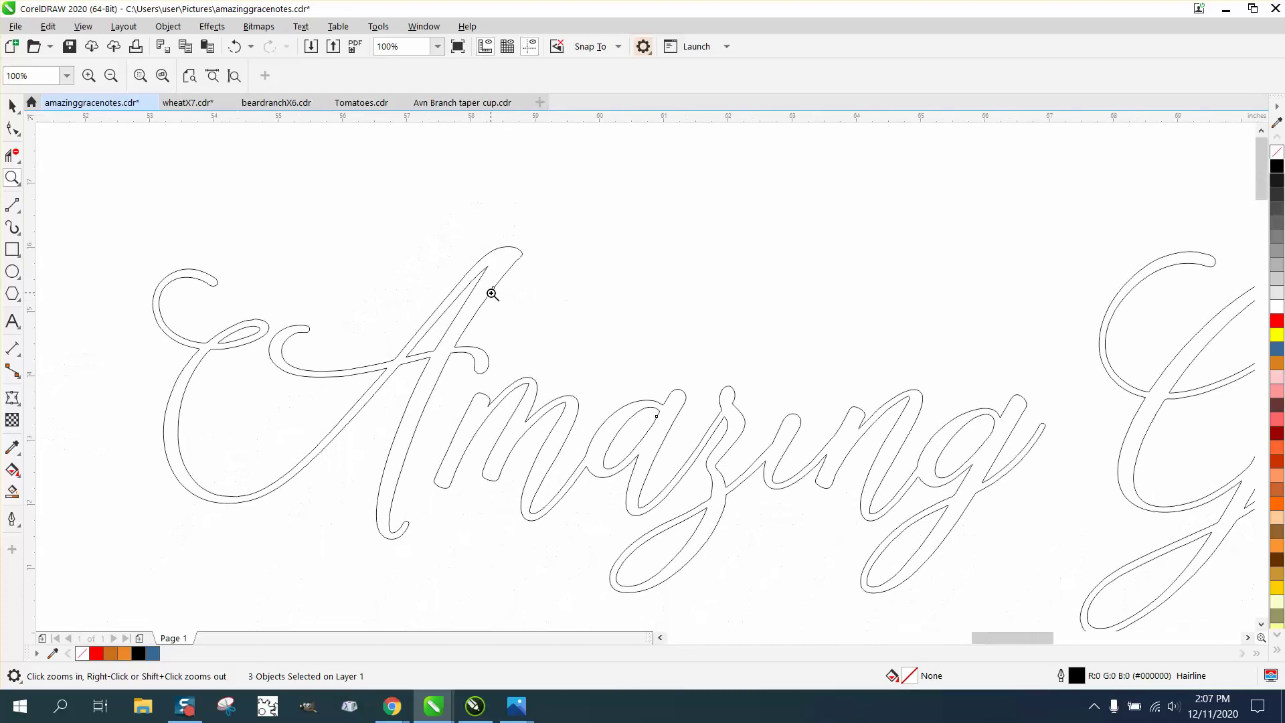
{"action": "right_click", "coordinate": [441, 282]}
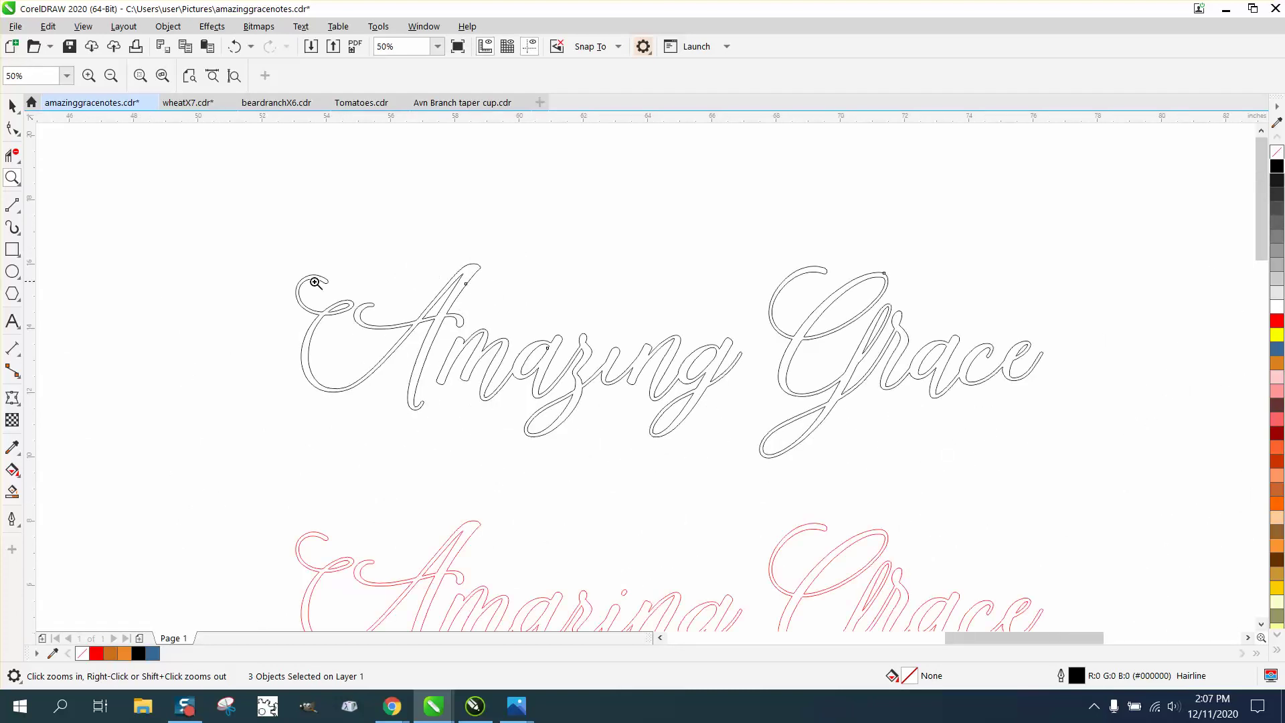
{"action": "left_click", "coordinate": [233, 48]}
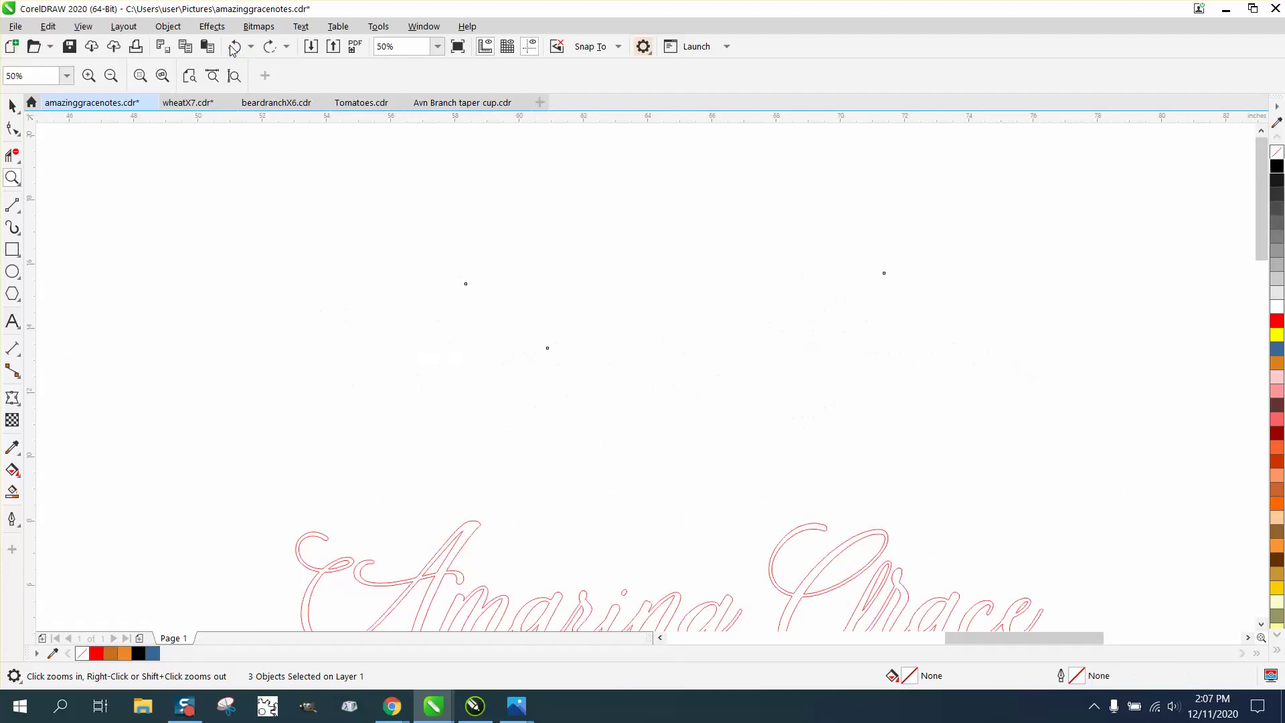
{"action": "left_click", "coordinate": [233, 48]}
Step: Delete the stray note mark between the top two staff lines above "grace!" in the music
{"action": "scroll", "coordinate": [75, 231], "scroll_direction": "down", "scroll_amount": 2}
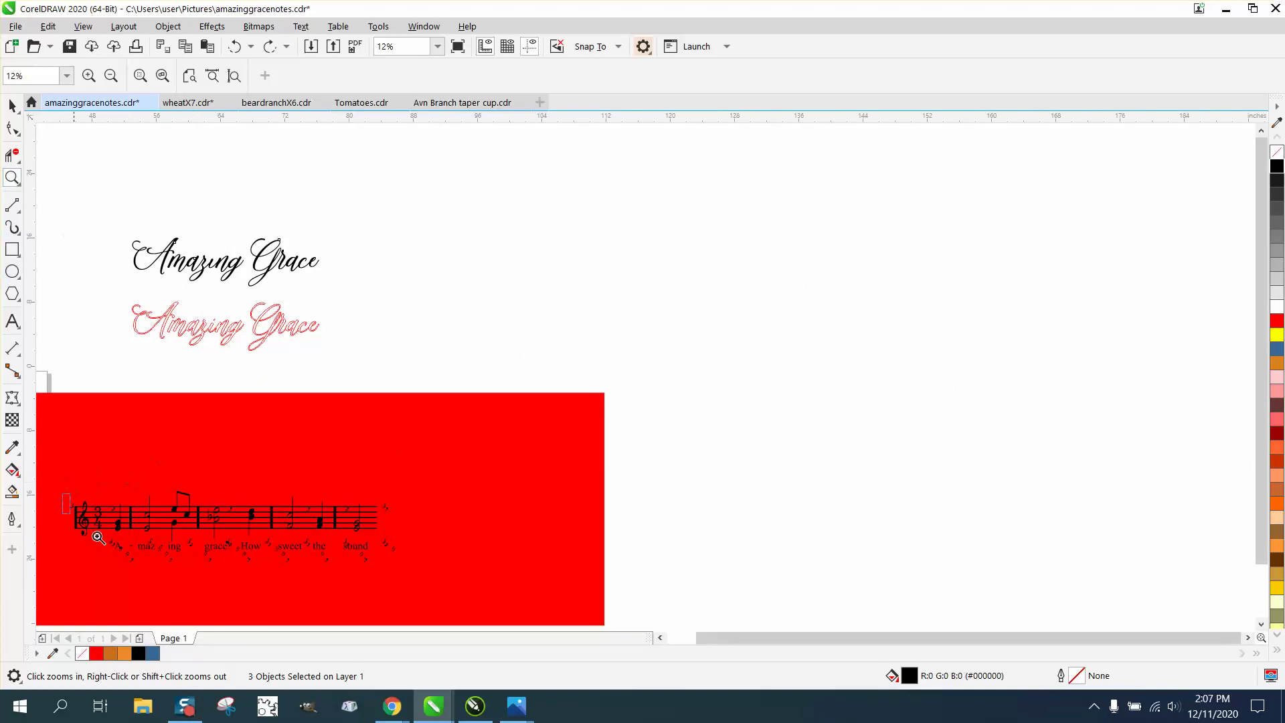
{"action": "left_click_drag", "start_coordinate": [445, 596], "coordinate": [64, 492]}
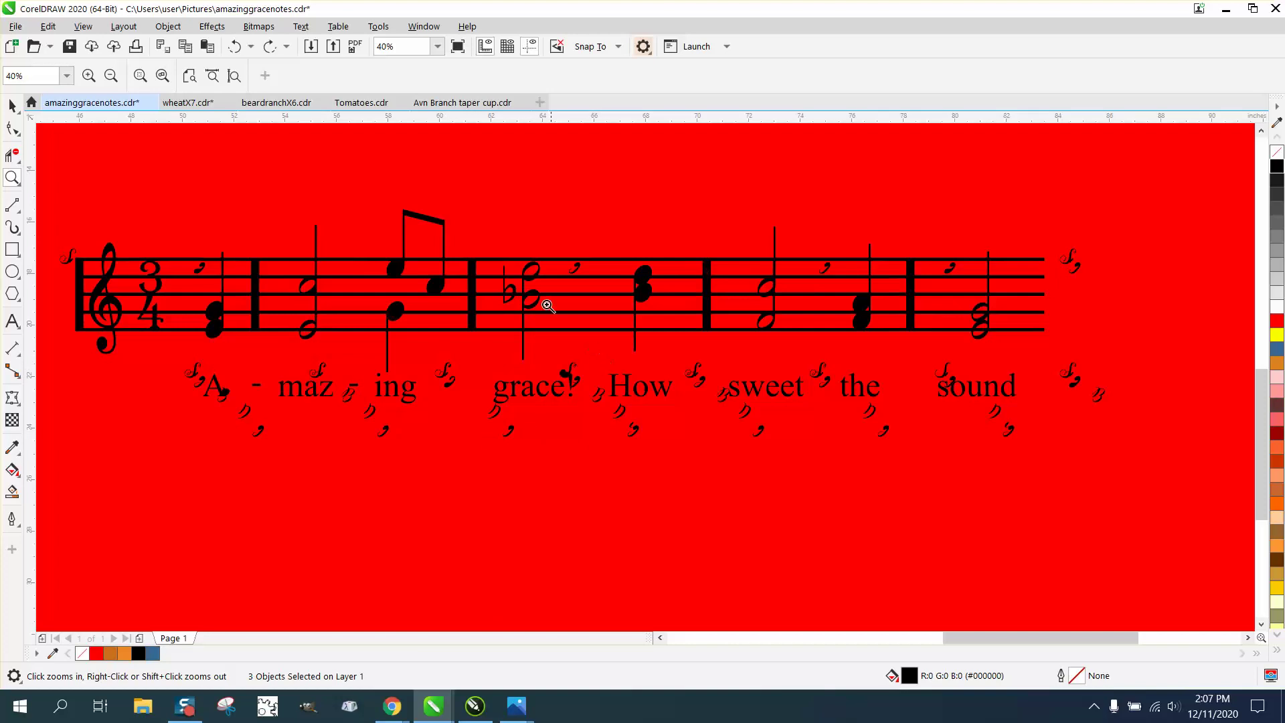
{"action": "left_click_drag", "start_coordinate": [491, 245], "coordinate": [593, 300]}
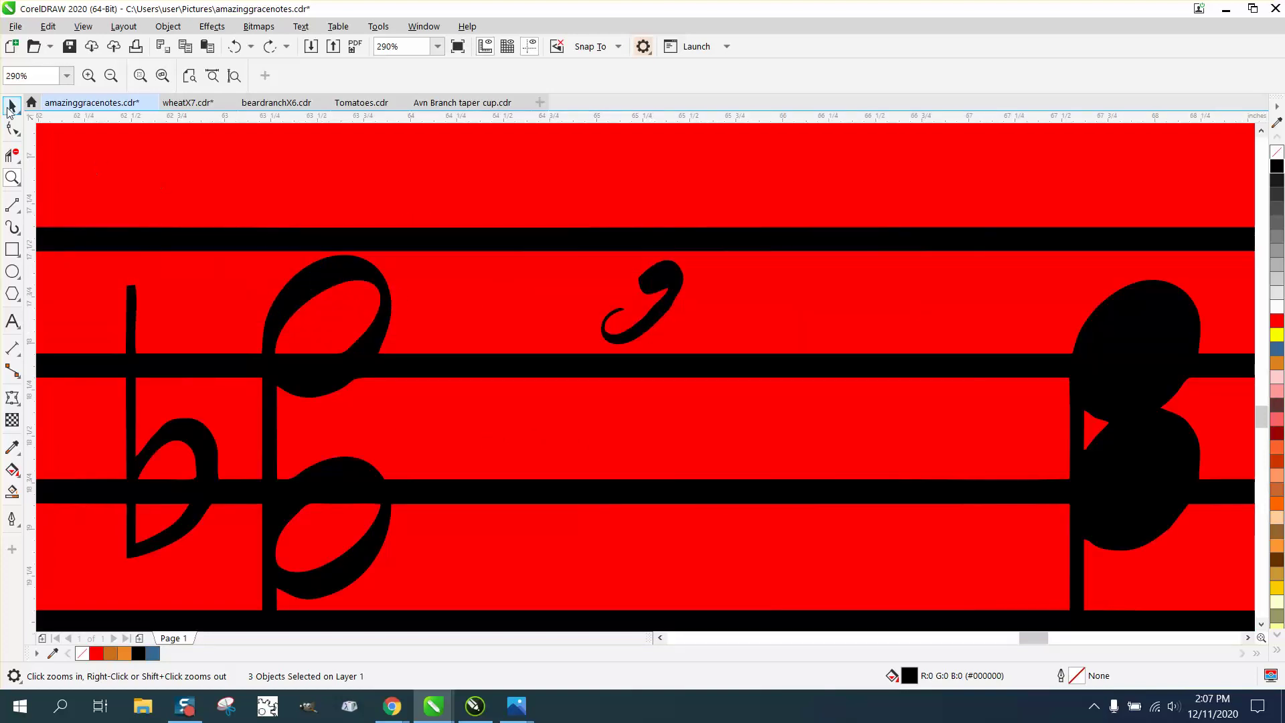
{"action": "left_click", "coordinate": [12, 106]}
{"action": "left_click", "coordinate": [670, 299]}
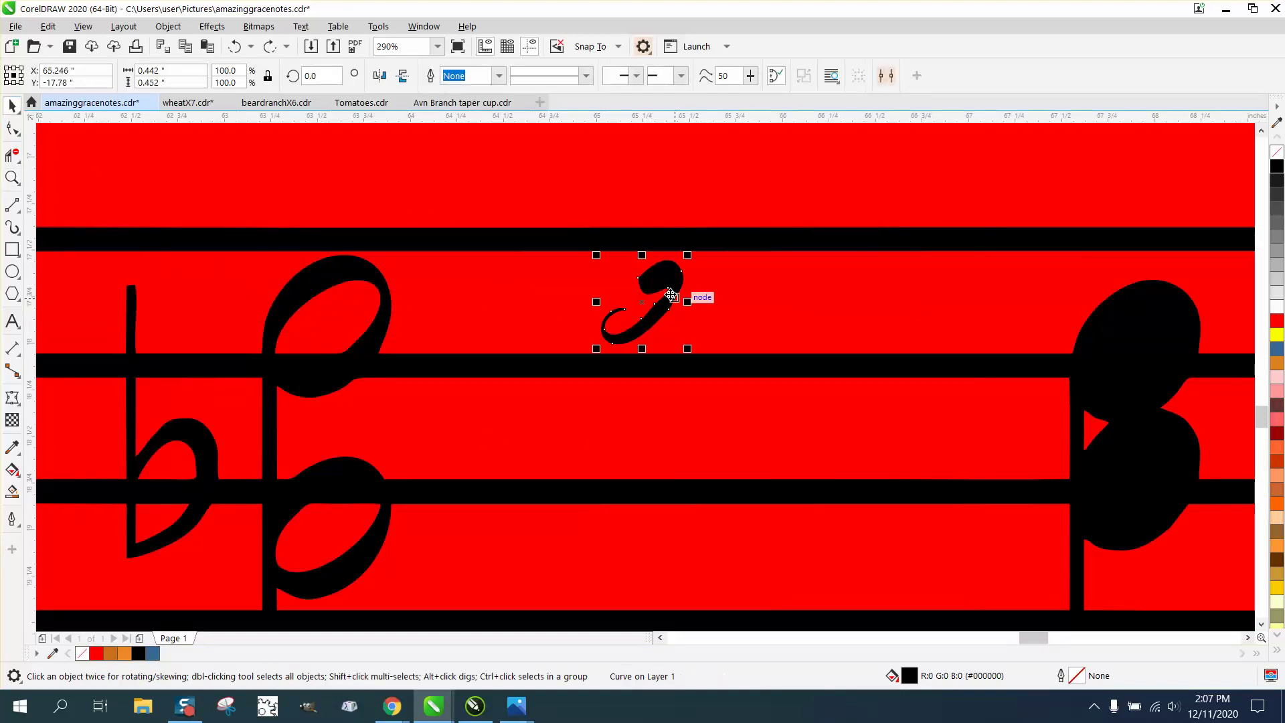
{"action": "key", "text": "Delete"}
Step: Delete the stray note mark between the top two staff lines above the words "sweet the"
{"action": "scroll", "coordinate": [576, 309], "scroll_direction": "down", "scroll_amount": 5}
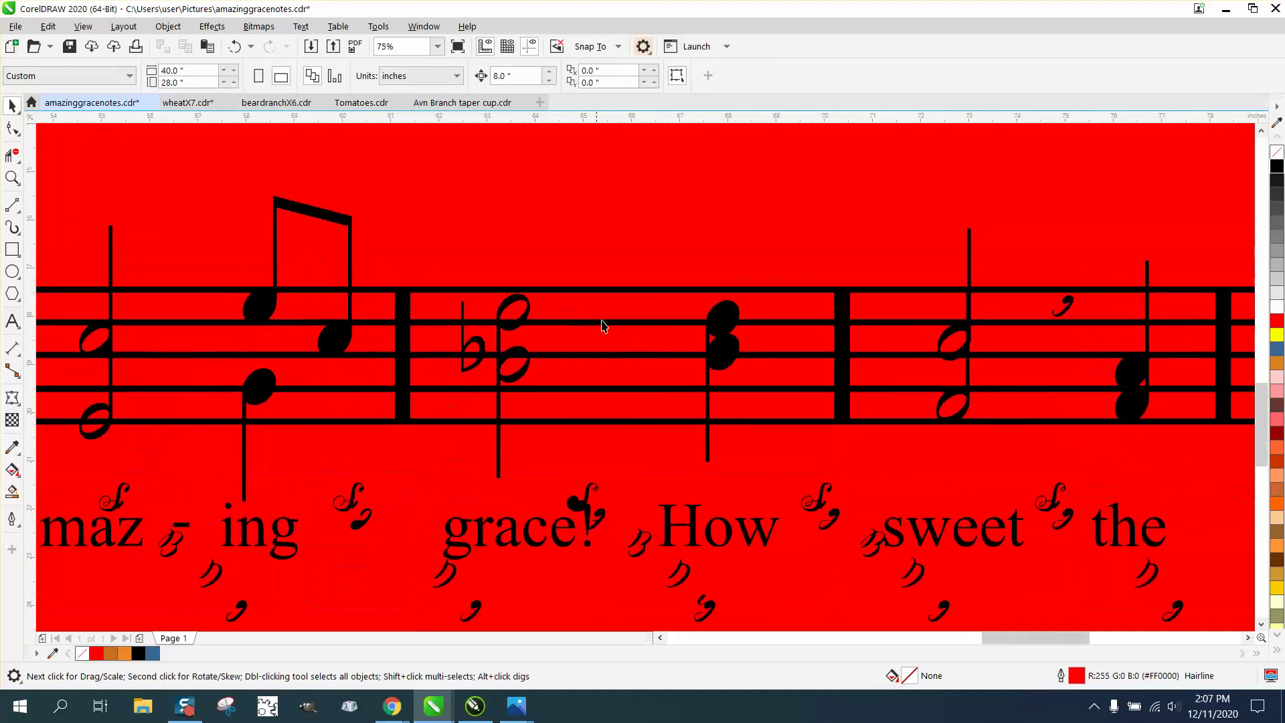
{"action": "left_click", "coordinate": [1067, 303]}
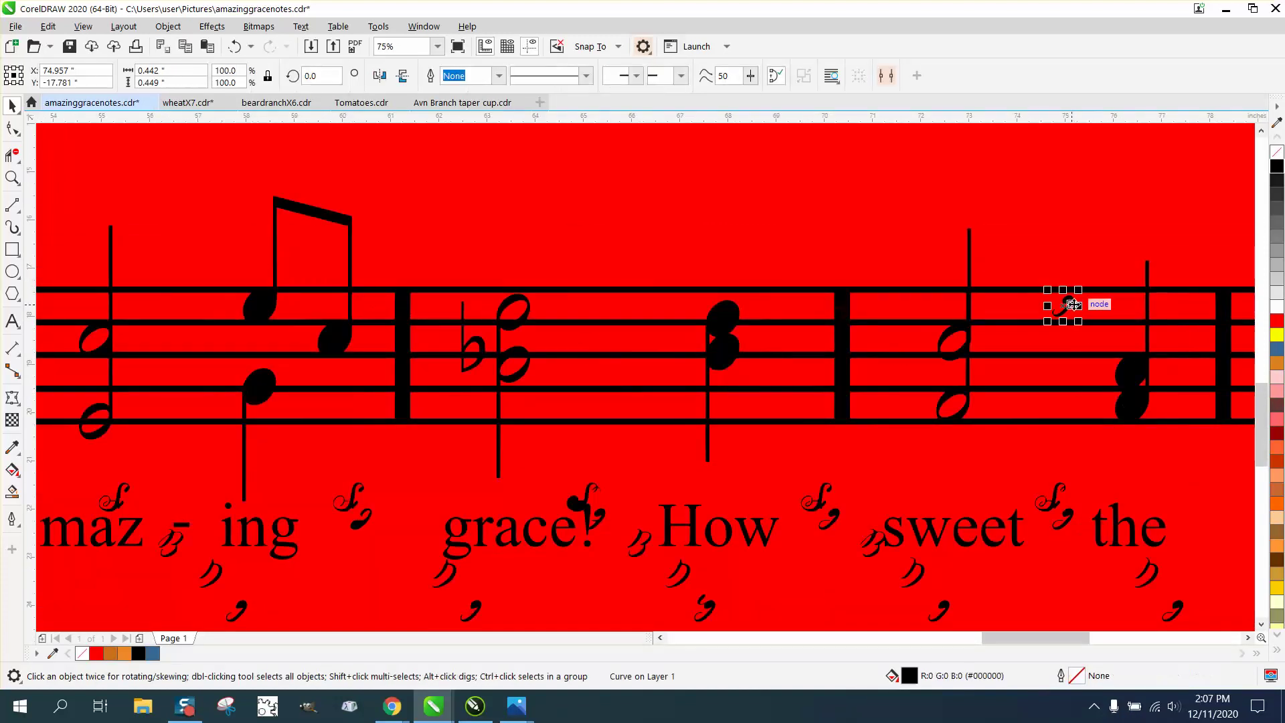
{"action": "key", "text": "Delete"}
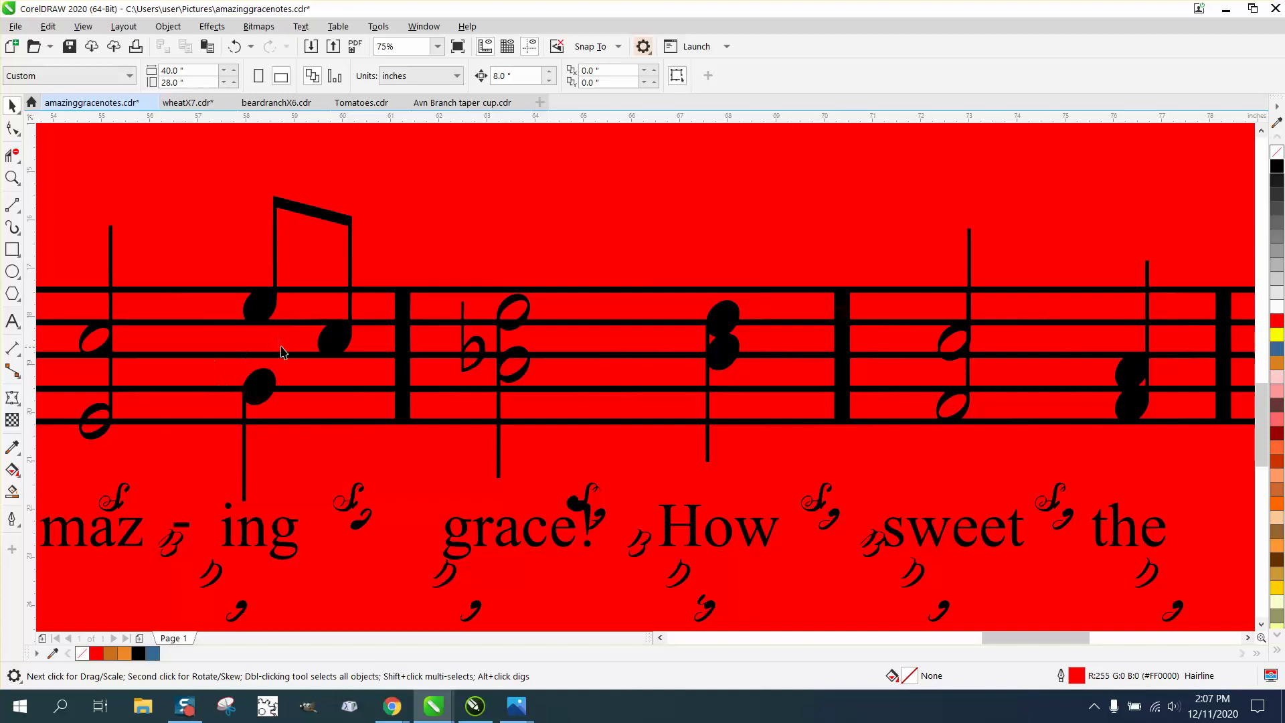
{"action": "scroll", "coordinate": [281, 353], "scroll_direction": "down", "scroll_amount": 2}
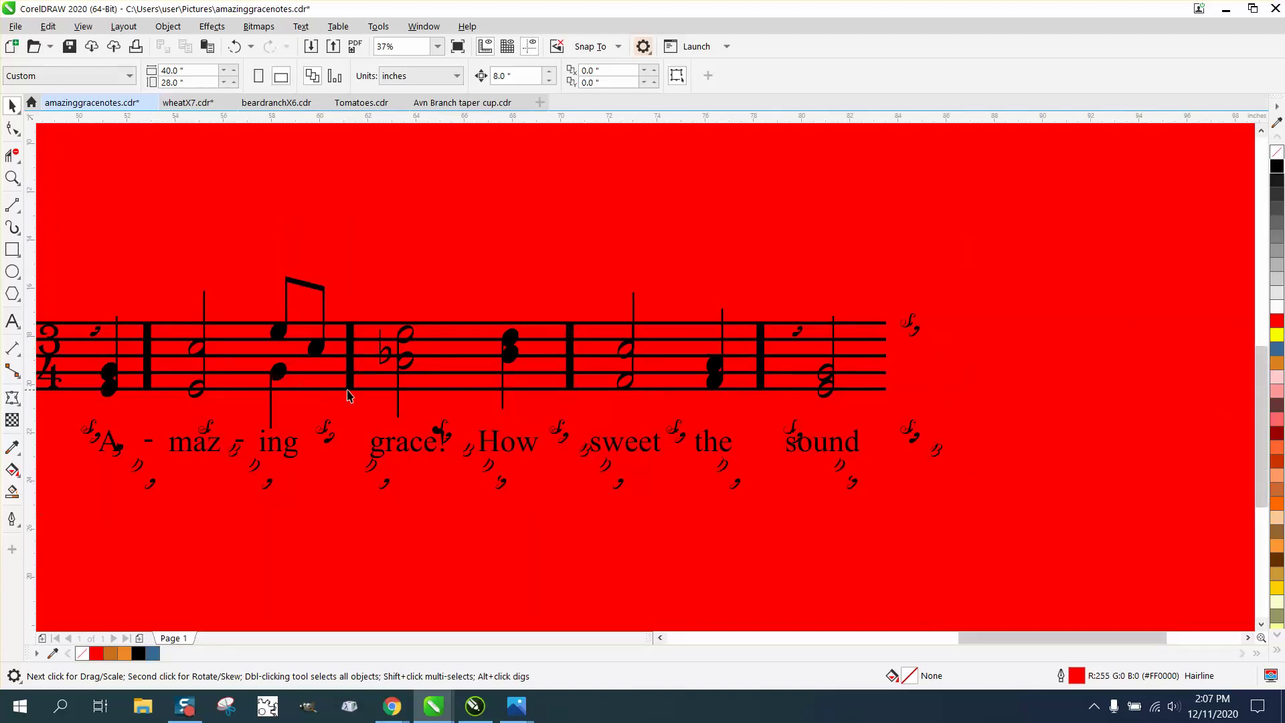
Step: Delete the stray mark between the top staff lines in the first measure and the stray marks touching the lyric "A"
{"action": "scroll", "coordinate": [392, 395], "scroll_direction": "down", "scroll_amount": 1}
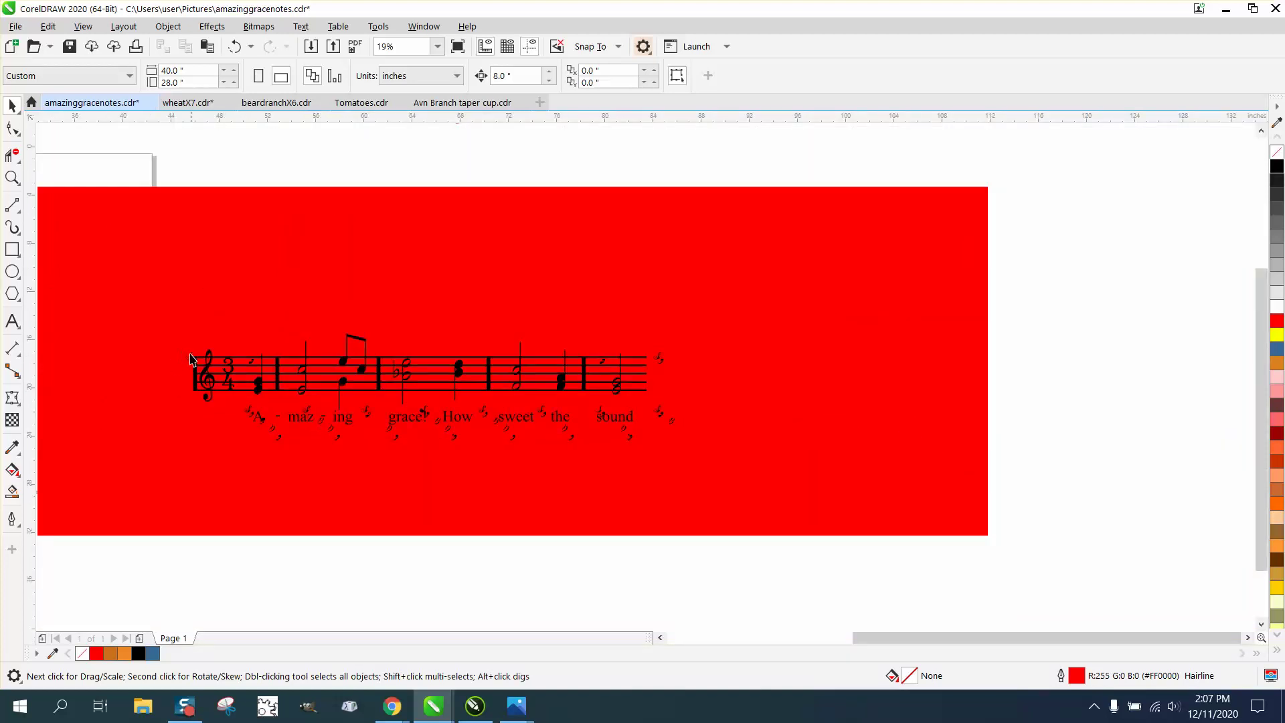
{"action": "left_click", "coordinate": [189, 355]}
{"action": "key", "text": "Escape"}
{"action": "left_click", "coordinate": [12, 178]}
{"action": "left_click_drag", "start_coordinate": [174, 323], "coordinate": [438, 462]}
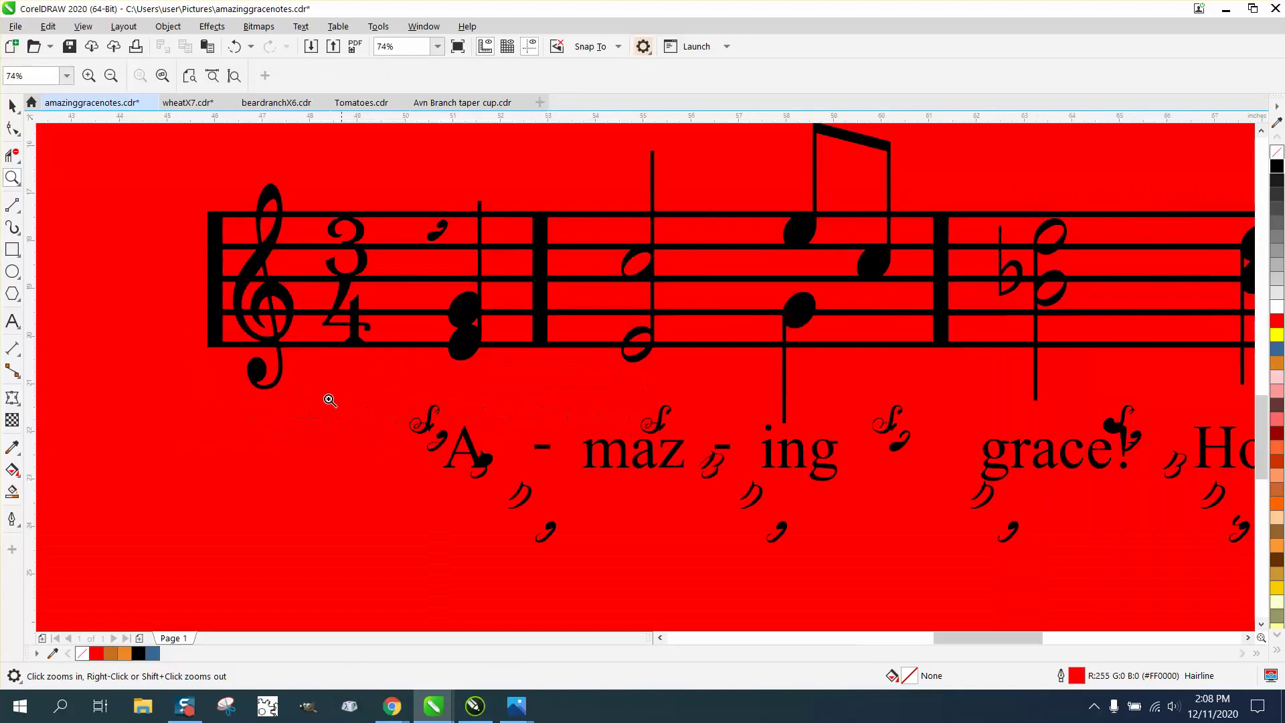
{"action": "left_click", "coordinate": [12, 105]}
{"action": "left_click", "coordinate": [436, 235]}
{"action": "left_click_drag", "start_coordinate": [436, 238], "coordinate": [444, 441]}
{"action": "key", "text": "Delete"}
{"action": "left_click", "coordinate": [488, 462]}
{"action": "key", "text": "Delete"}
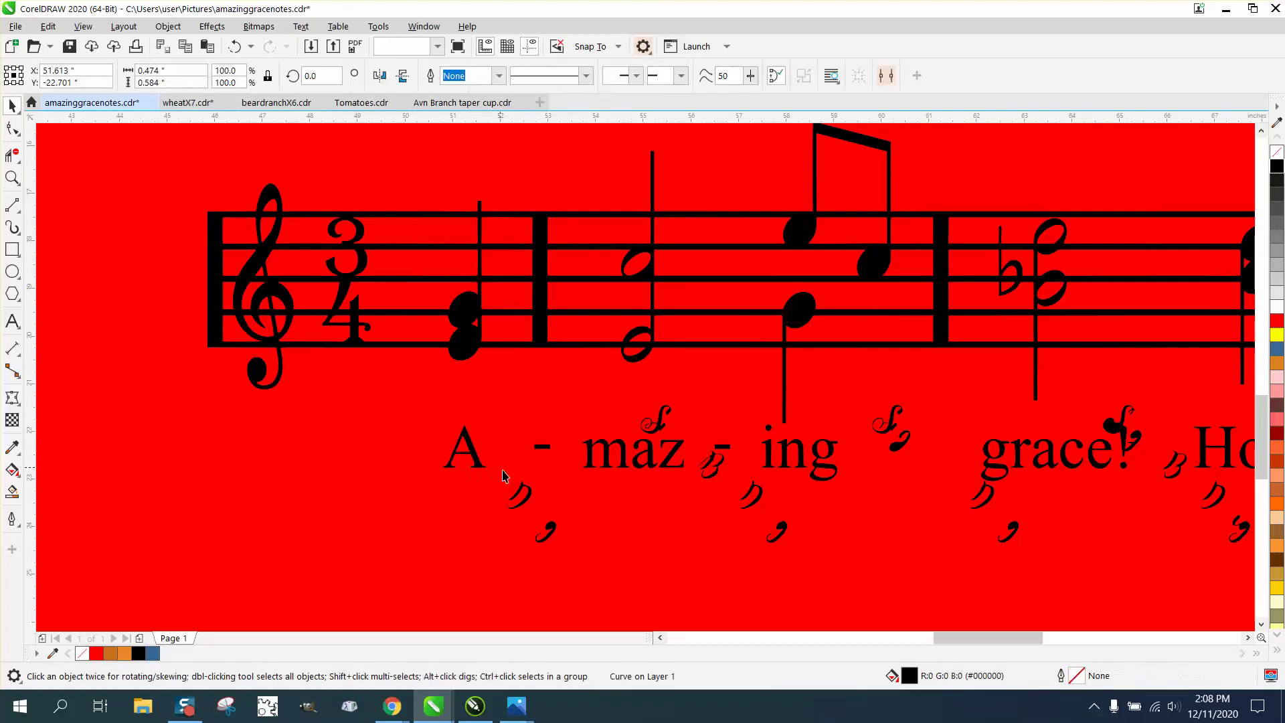
Step: Delete the two stray marks below the hyphen that follows the lyric "A"
{"action": "left_click", "coordinate": [517, 493]}
{"action": "key", "text": "Delete"}
{"action": "left_click", "coordinate": [551, 531]}
{"action": "key", "text": "Delete"}
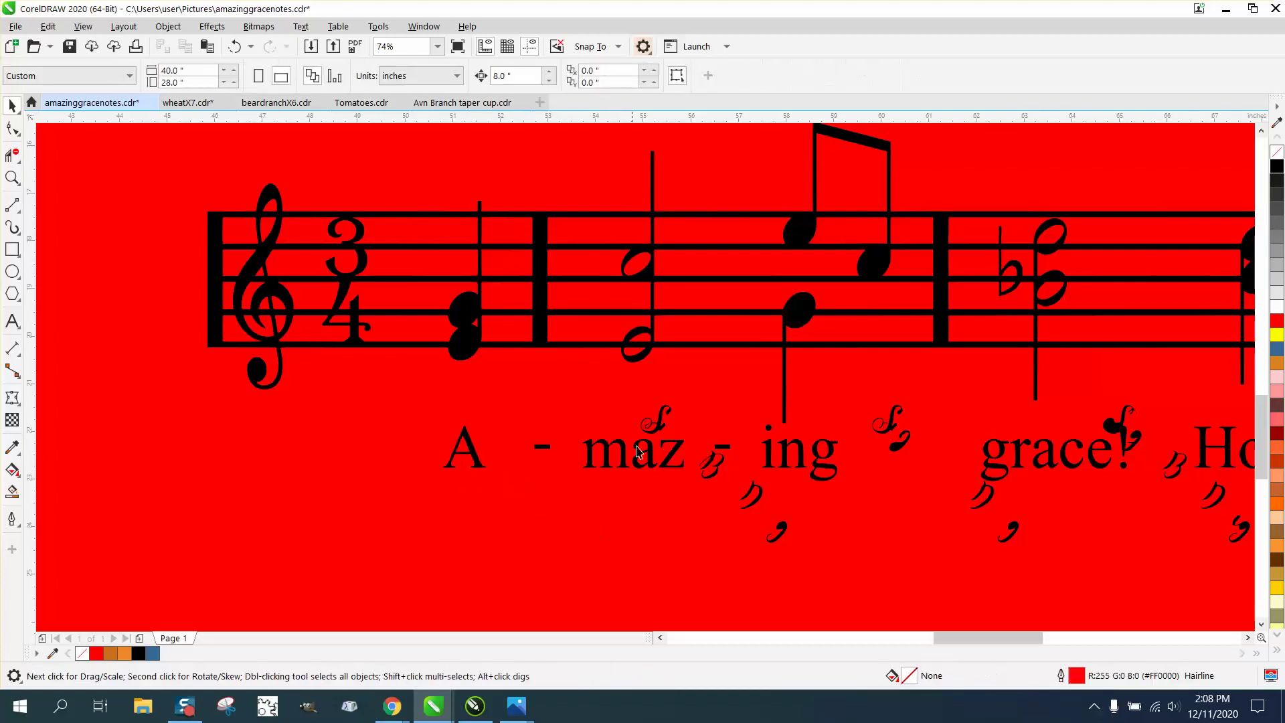
Step: Delete the four stray marks above "maz", beside its hyphen and below "ing"
{"action": "left_click", "coordinate": [661, 423]}
{"action": "key", "text": "Delete"}
{"action": "left_click", "coordinate": [714, 471]}
{"action": "key", "text": "Delete"}
{"action": "left_click", "coordinate": [751, 492]}
{"action": "key", "text": "Delete"}
{"action": "left_click", "coordinate": [780, 524]}
{"action": "key", "text": "Delete"}
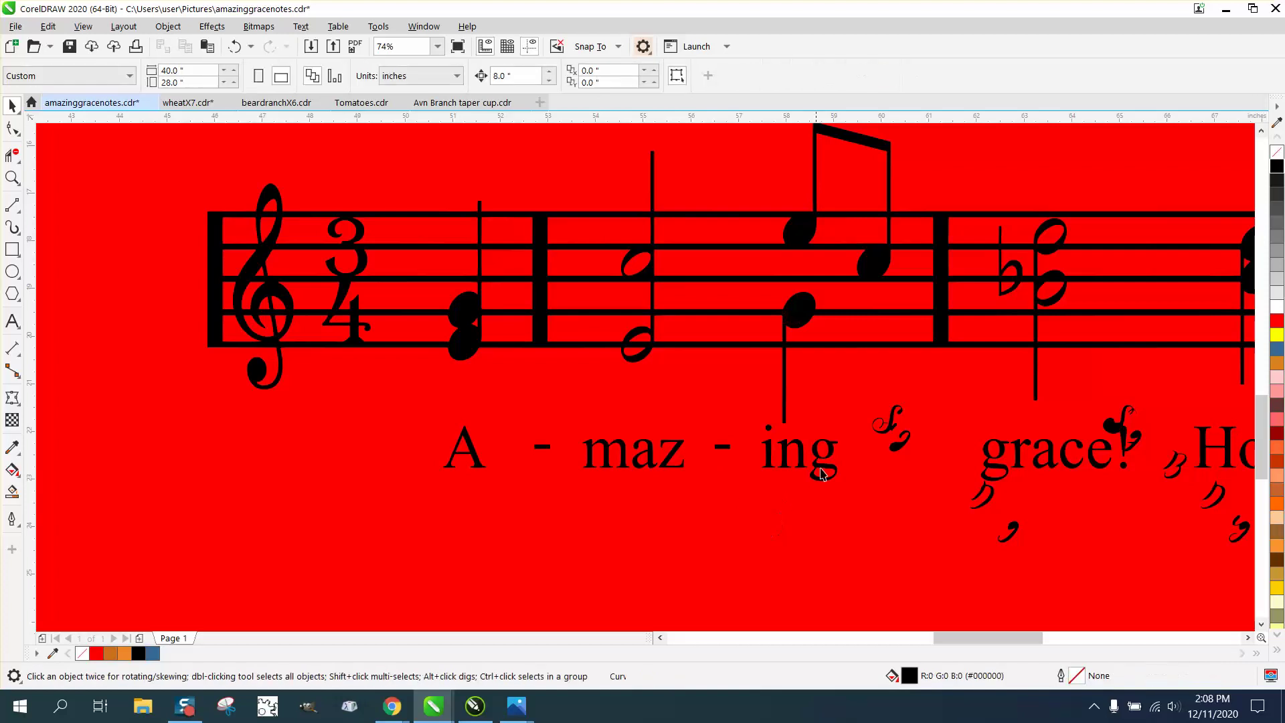
Step: Delete the stray marks between "ing" and "grace!", the ones below "grace!" and the blot overlapping the end of that word
{"action": "left_click_drag", "start_coordinate": [901, 438], "coordinate": [994, 494]}
{"action": "left_click", "coordinate": [982, 492]}
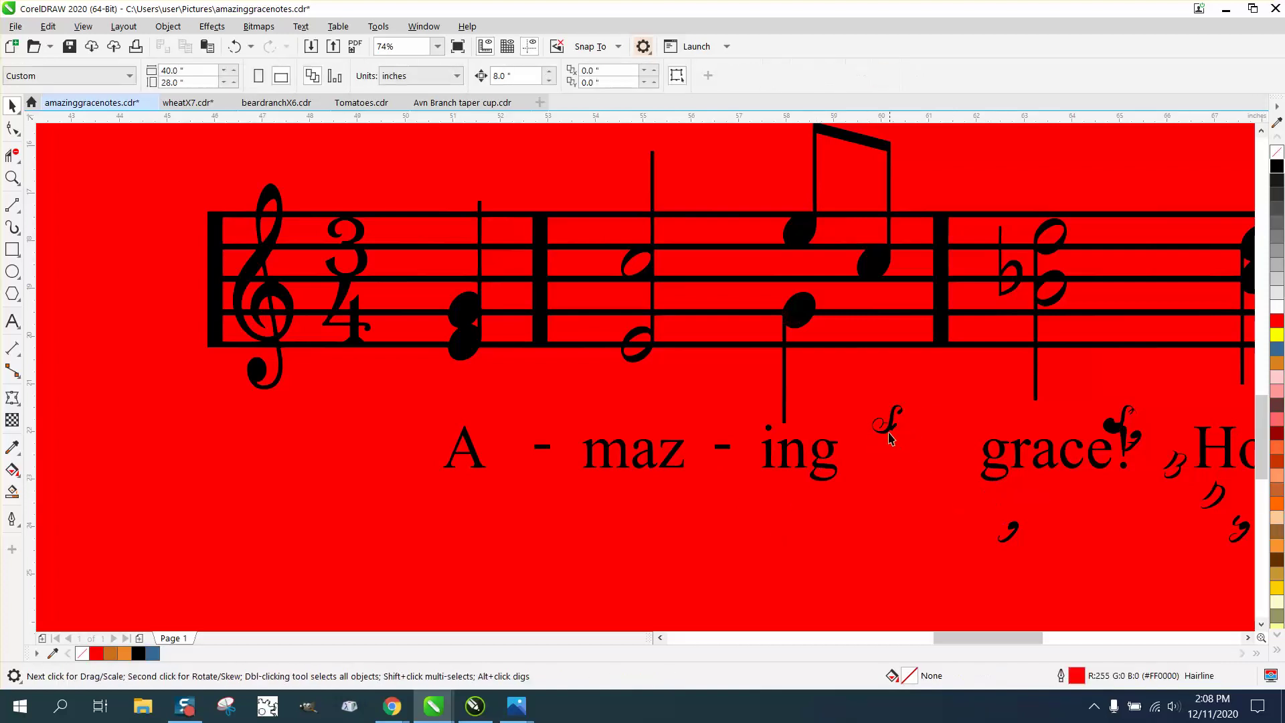
{"action": "left_click", "coordinate": [1014, 529]}
{"action": "key", "text": "Delete"}
{"action": "left_click", "coordinate": [1112, 430]}
{"action": "key", "text": "Delete"}
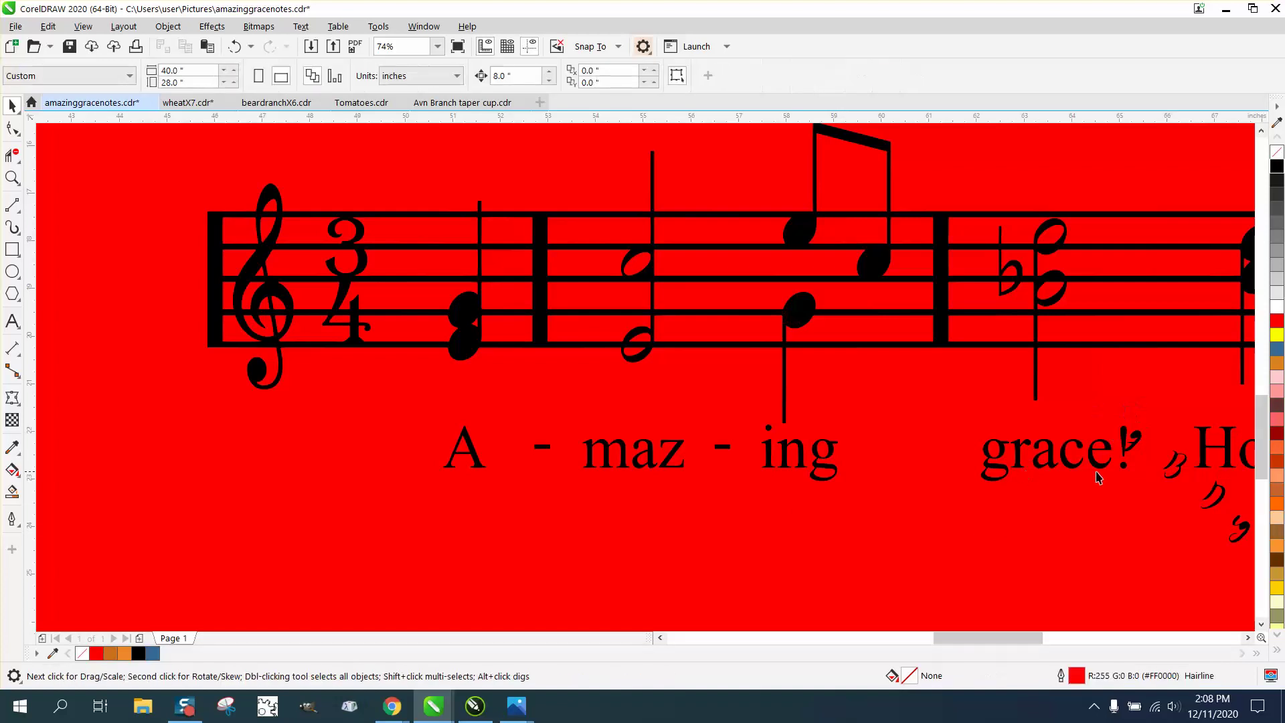
Step: Delete the remaining stray marks beside the exclamation mark of "grace!" and those before and below "How"
{"action": "left_click_drag", "start_coordinate": [1142, 440], "coordinate": [1218, 494]}
{"action": "left_click", "coordinate": [1221, 494]}
{"action": "key", "text": "Delete"}
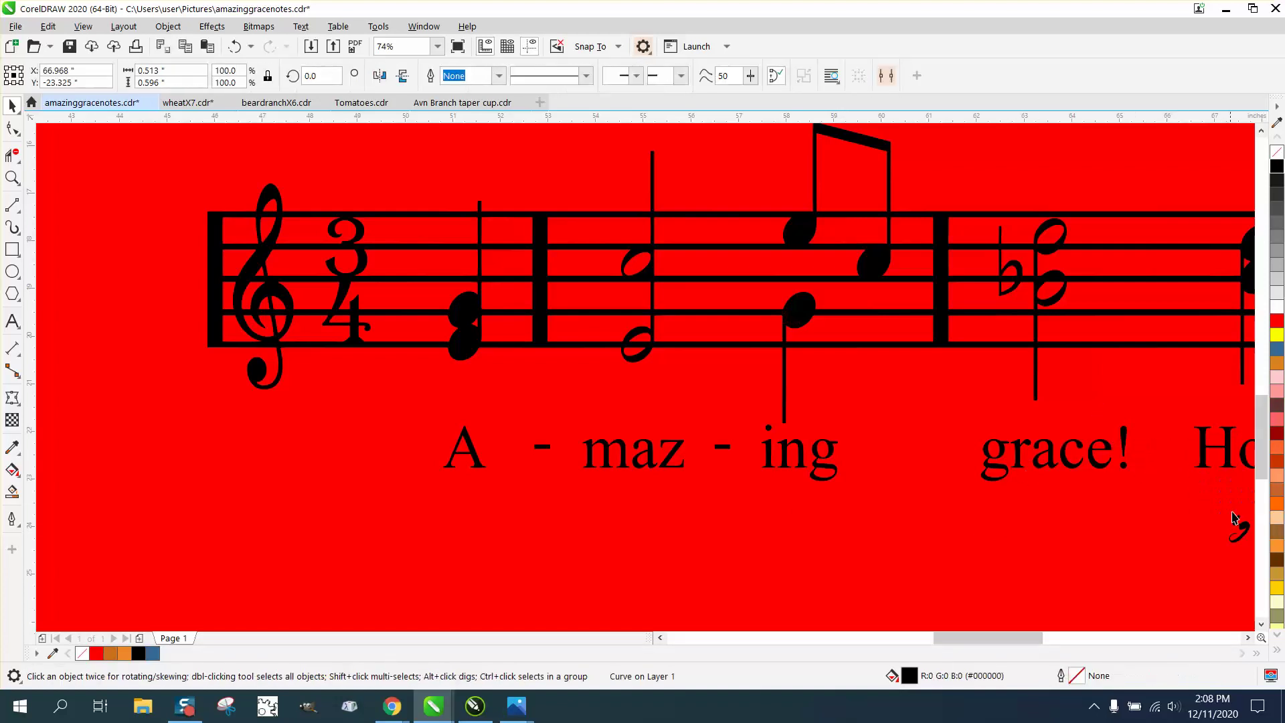
{"action": "left_click", "coordinate": [1243, 531]}
{"action": "key", "text": "Delete"}
Step: Delete the group of stray marks between "How" and "sweet", along with the lowest comma-shaped mark below "sweet"
{"action": "left_click_drag", "start_coordinate": [935, 636], "coordinate": [1021, 633]}
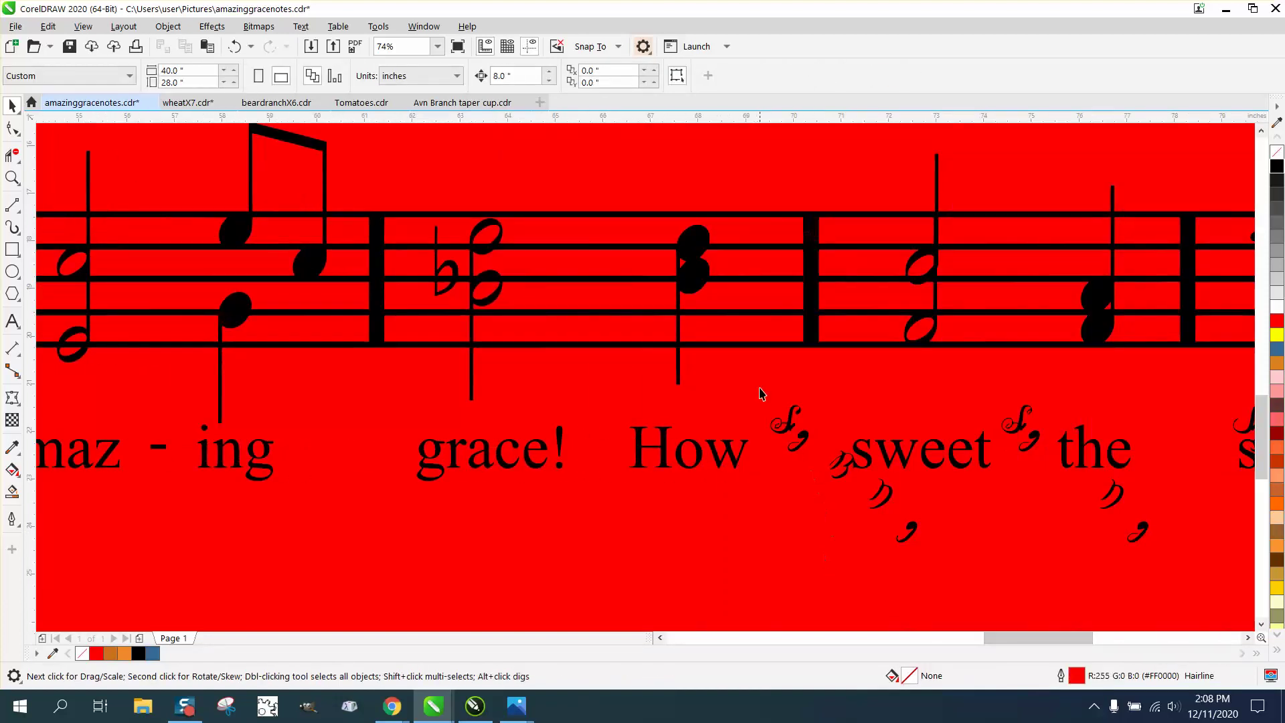
{"action": "left_click_drag", "start_coordinate": [762, 394], "coordinate": [949, 561]}
{"action": "key", "text": "Delete"}
Step: Delete the stray marks between "sweet" and "the" and the leftover mark below "sweet"
{"action": "key", "text": "Delete"}
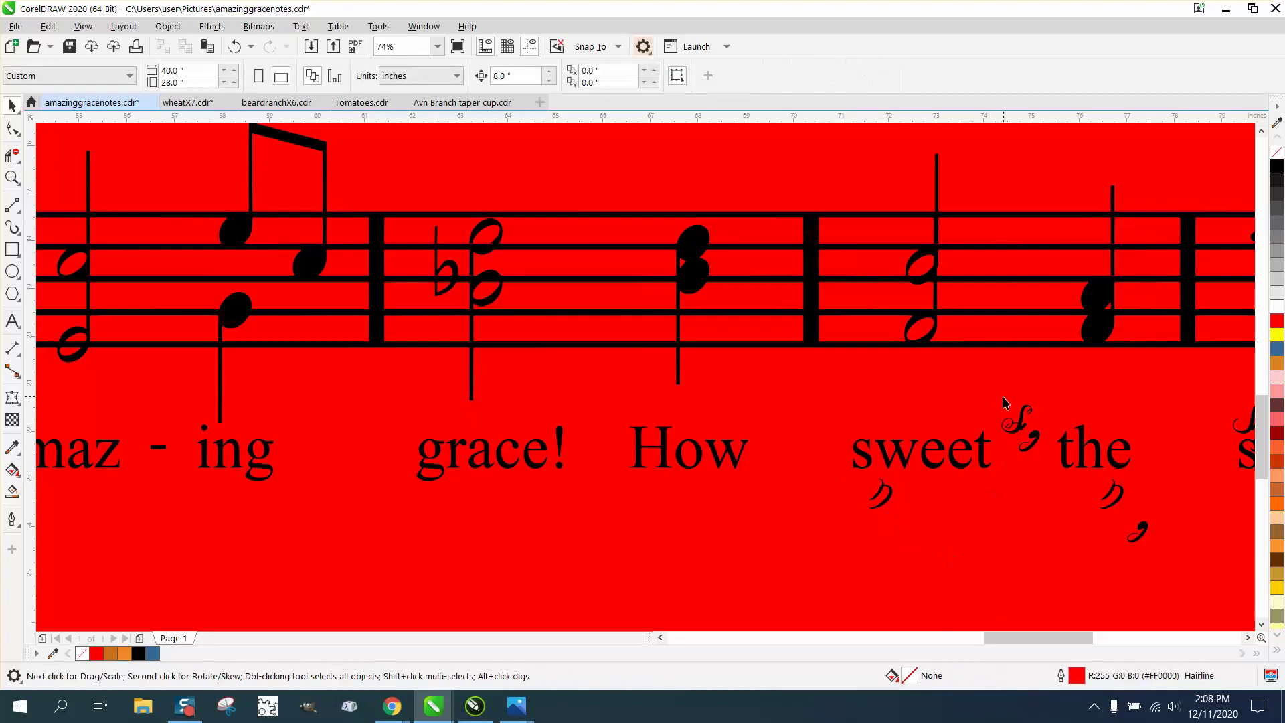
{"action": "left_click_drag", "start_coordinate": [1004, 398], "coordinate": [1048, 470]}
{"action": "key", "text": "Delete"}
{"action": "left_click", "coordinate": [1019, 424]}
{"action": "key", "text": "Delete"}
{"action": "left_click", "coordinate": [881, 494]}
Step: Delete the two stray marks below the lyric "the"
{"action": "key", "text": "Delete"}
{"action": "left_click_drag", "start_coordinate": [1074, 485], "coordinate": [1167, 556]}
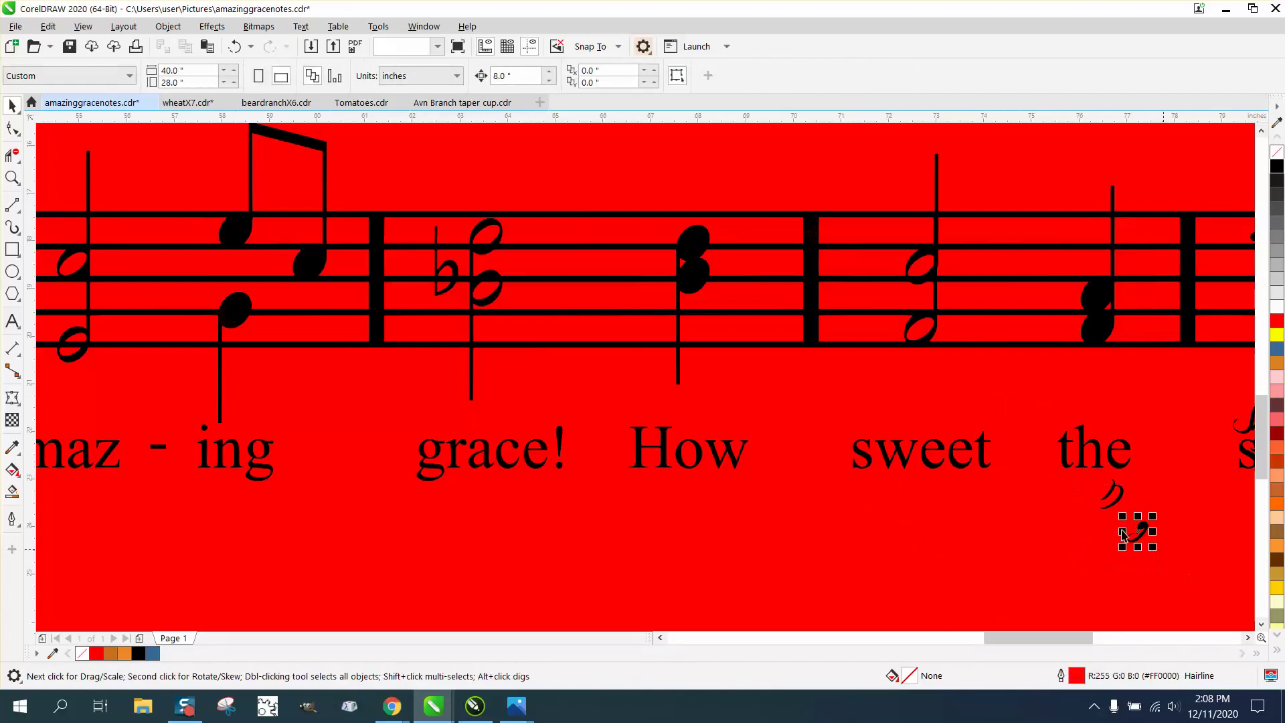
{"action": "key", "text": "Delete"}
{"action": "left_click", "coordinate": [1112, 495]}
{"action": "key", "text": "Delete"}
Step: Delete the stray mark between the top staff lines above "sound" and the two marks beyond the staff's upper right end
{"action": "scroll", "coordinate": [901, 516], "scroll_direction": "down", "scroll_amount": 2}
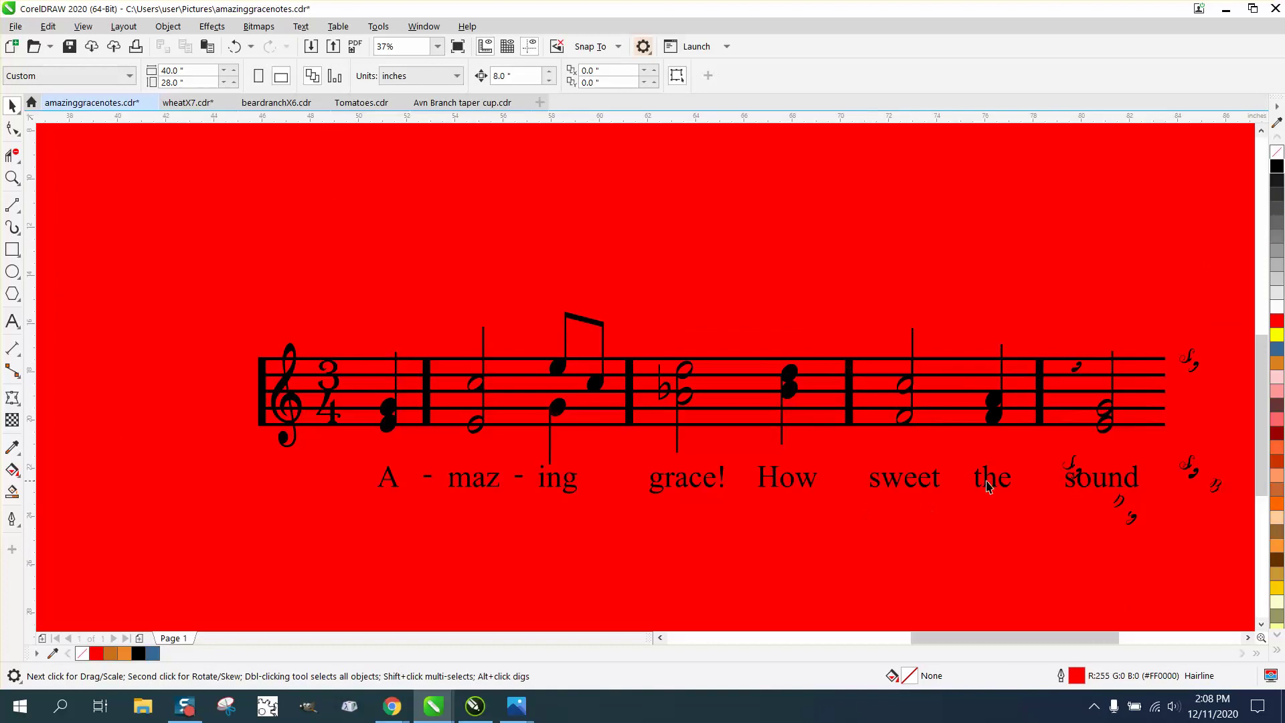
{"action": "left_click", "coordinate": [1078, 368]}
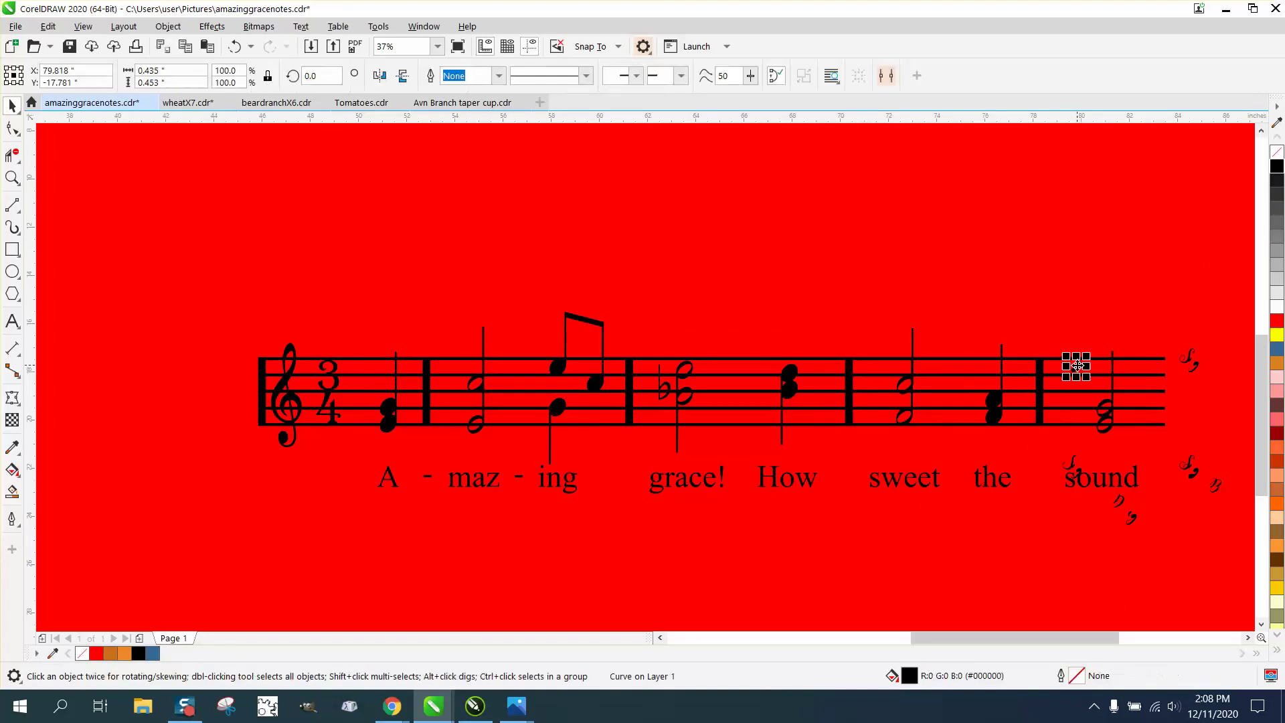
{"action": "key", "text": "Delete"}
{"action": "left_click_drag", "start_coordinate": [1193, 346], "coordinate": [1225, 390]}
{"action": "key", "text": "Delete"}
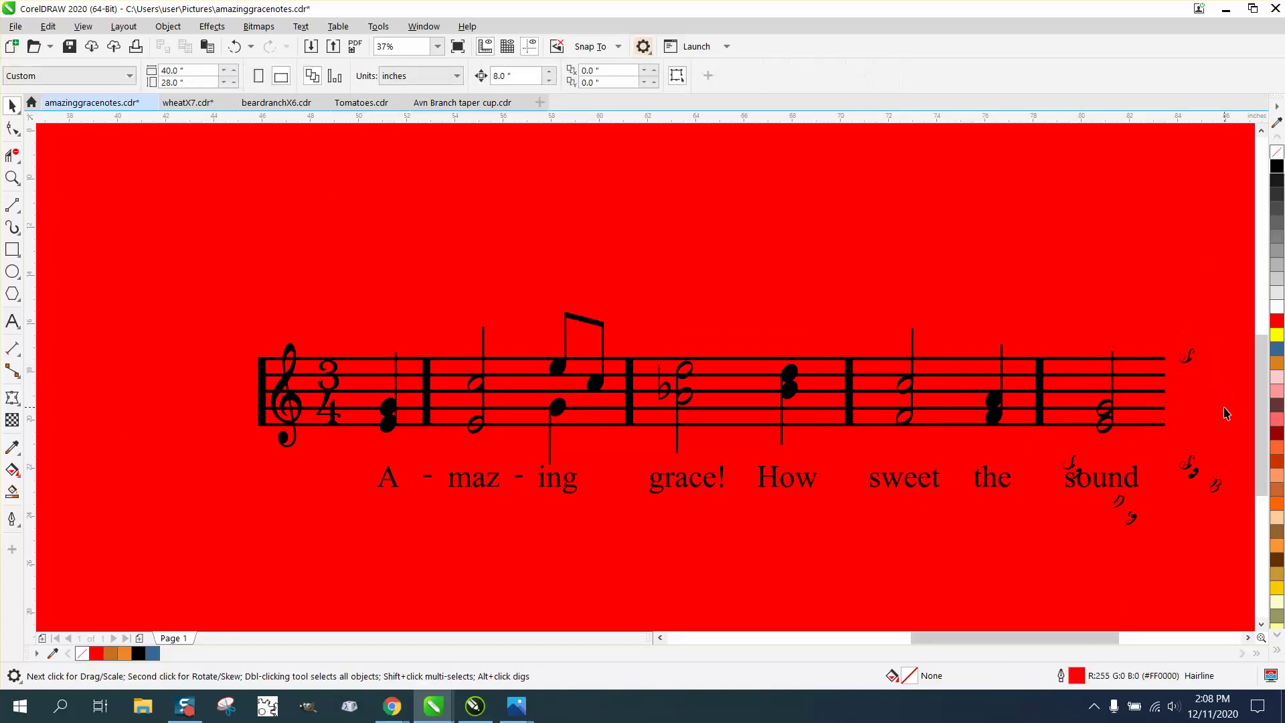
{"action": "left_click", "coordinate": [1189, 361]}
{"action": "key", "text": "Delete"}
Step: Bring the black "Amazing Grace" title above the red outlined copy into close view
{"action": "scroll", "coordinate": [561, 469], "scroll_direction": "down", "scroll_amount": 3}
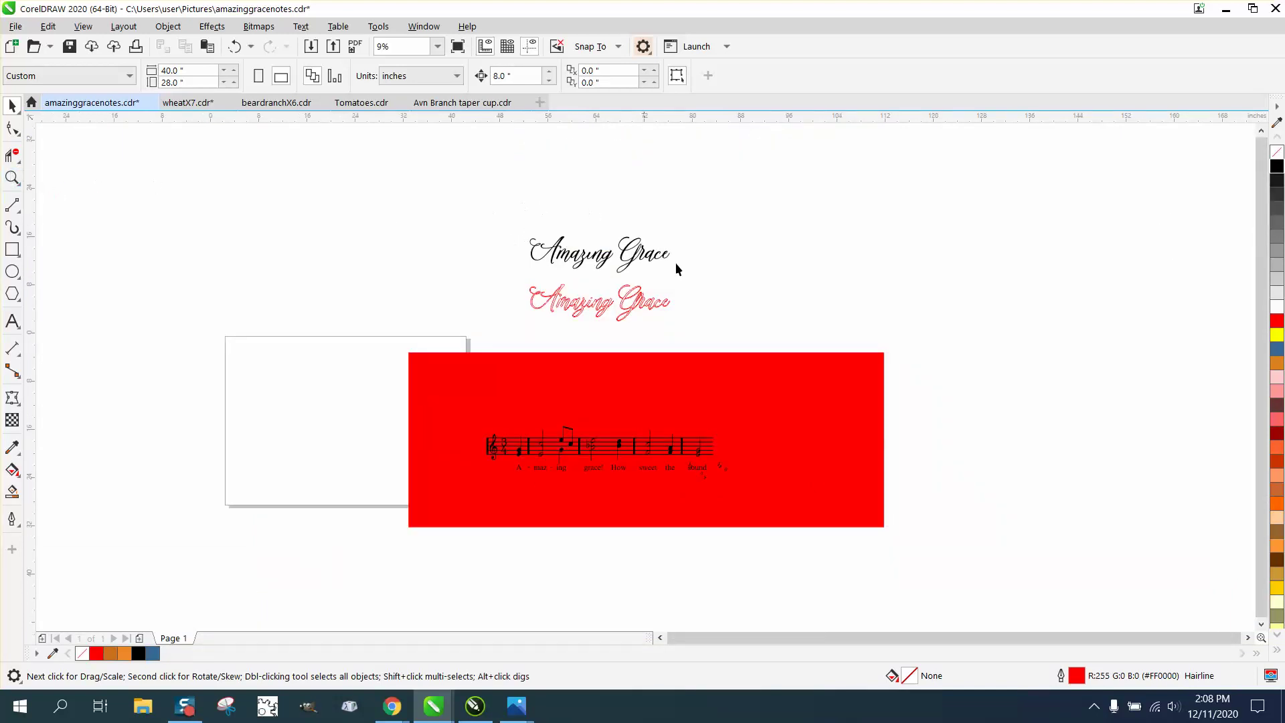
{"action": "left_click", "coordinate": [12, 177]}
{"action": "left_click_drag", "start_coordinate": [511, 205], "coordinate": [730, 296]}
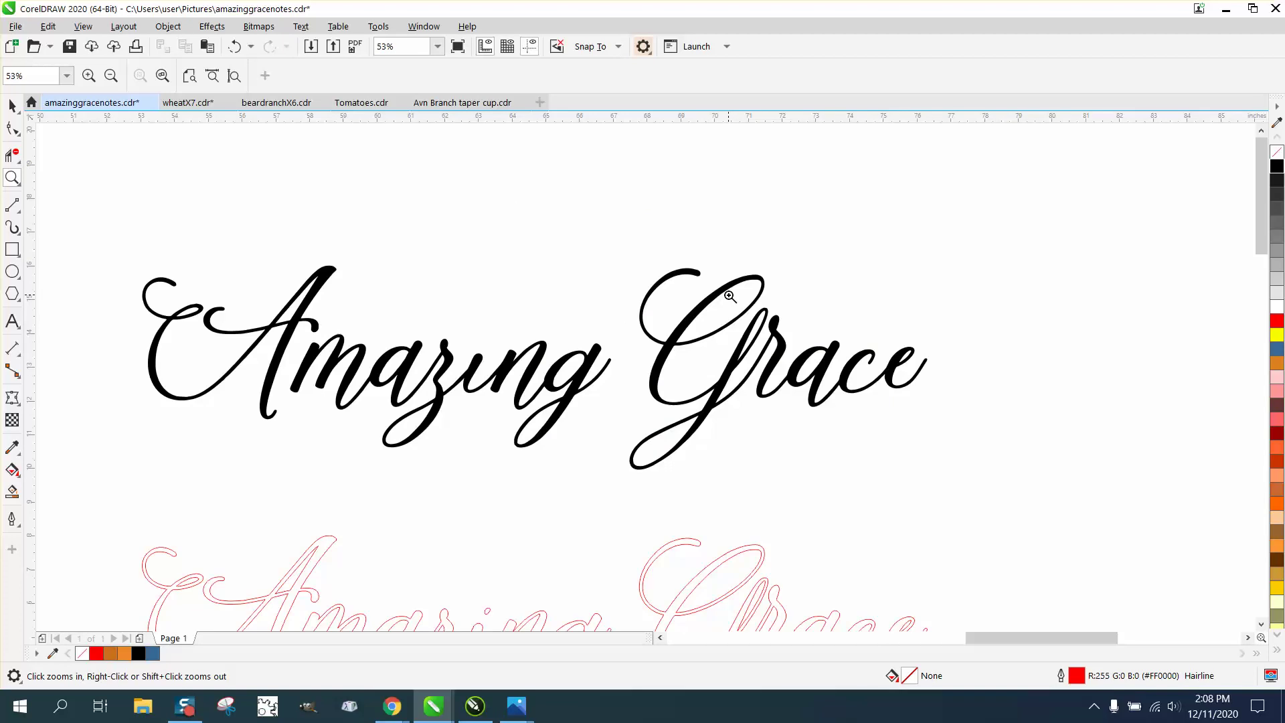